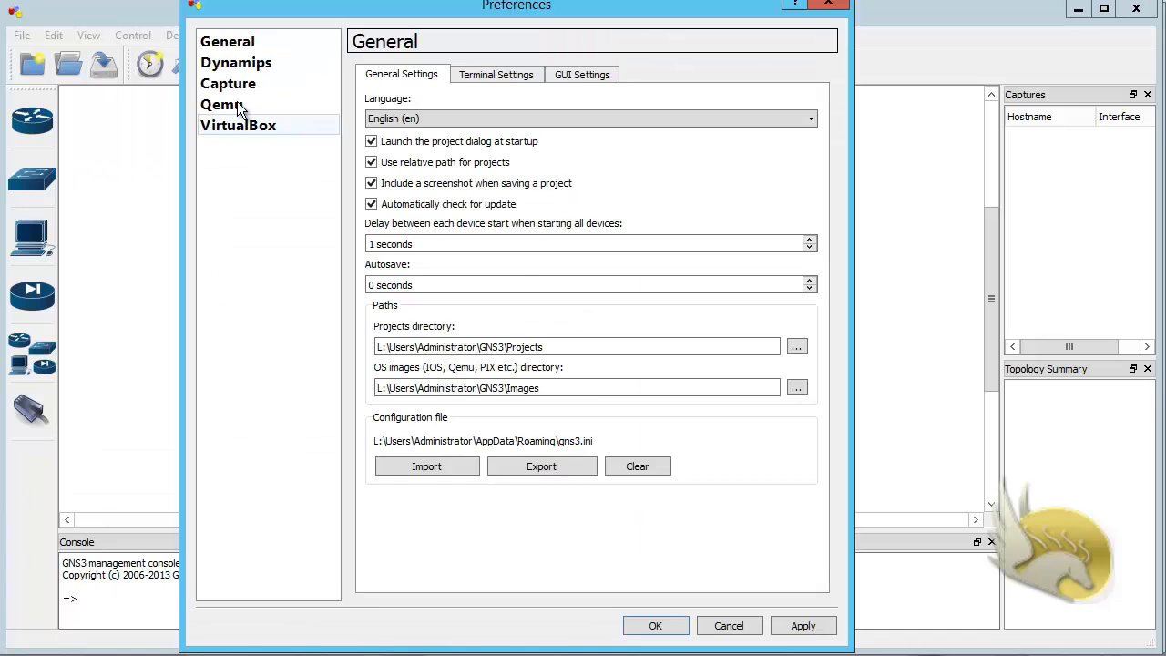
# Step: Open the Qemu preferences and test the general Qemuwrapper settings
pyautogui.click(232, 106)
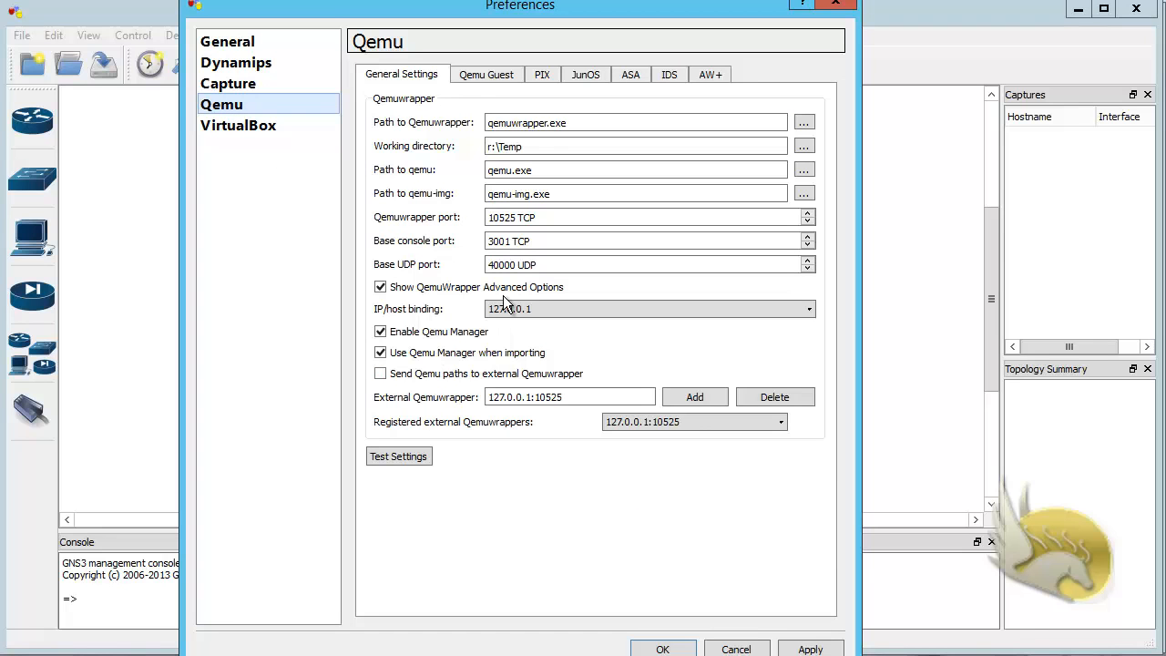
pyautogui.click(538, 147)
pyautogui.moveTo(537, 147); pyautogui.dragTo(475, 146)
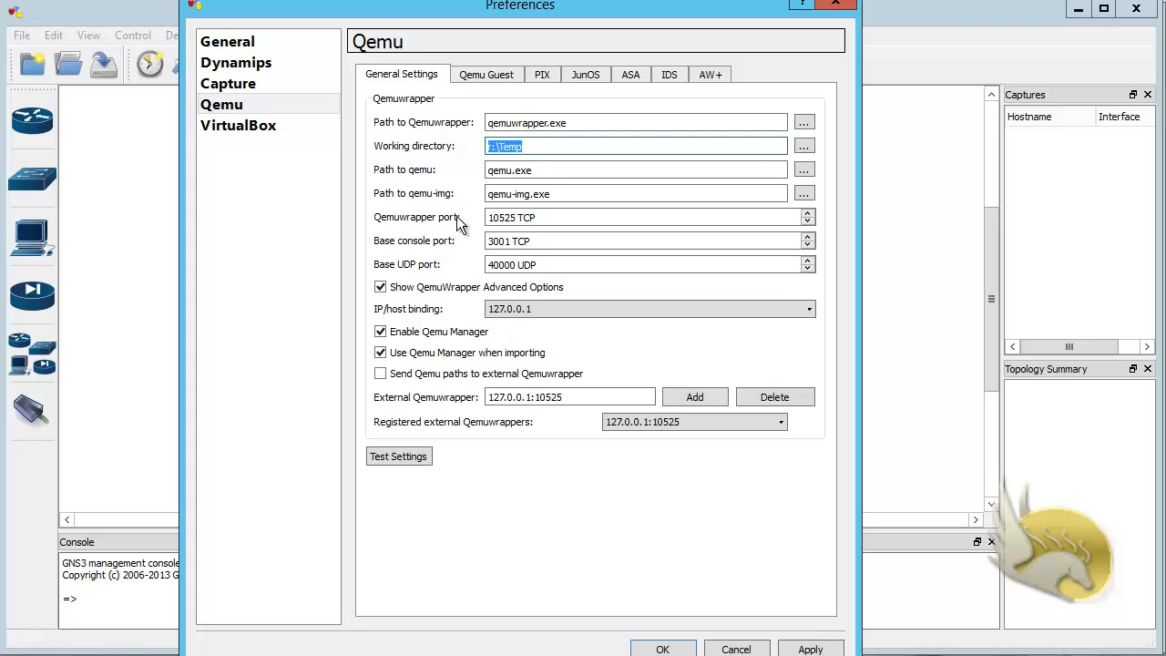
pyautogui.moveTo(563, 171); pyautogui.dragTo(440, 197)
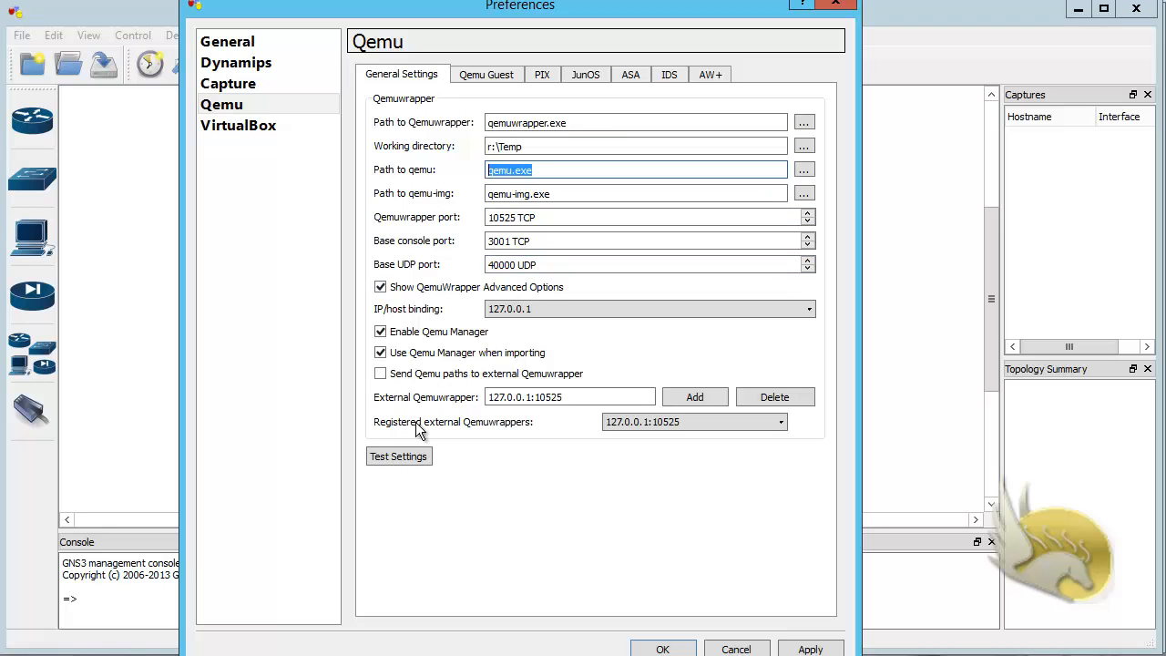
pyautogui.click(410, 458)
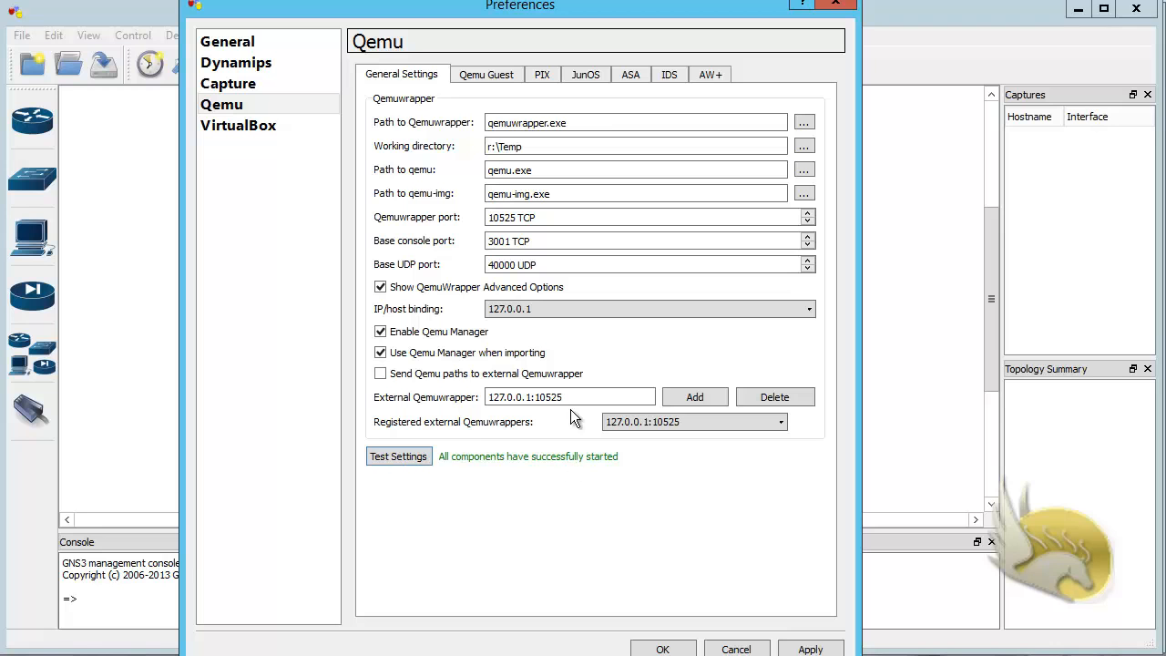
# Step: In the Qemu guest settings, set the flavor to -i386 and the identifier name to MIKROTIK
pyautogui.click(482, 75)
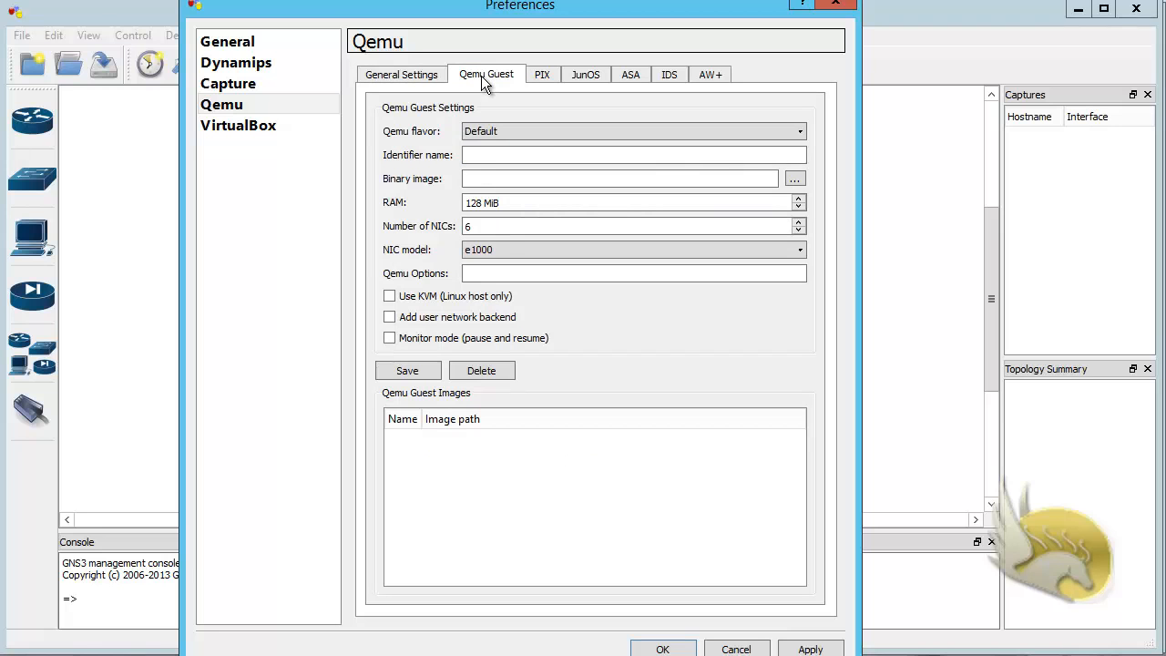
pyautogui.click(753, 133)
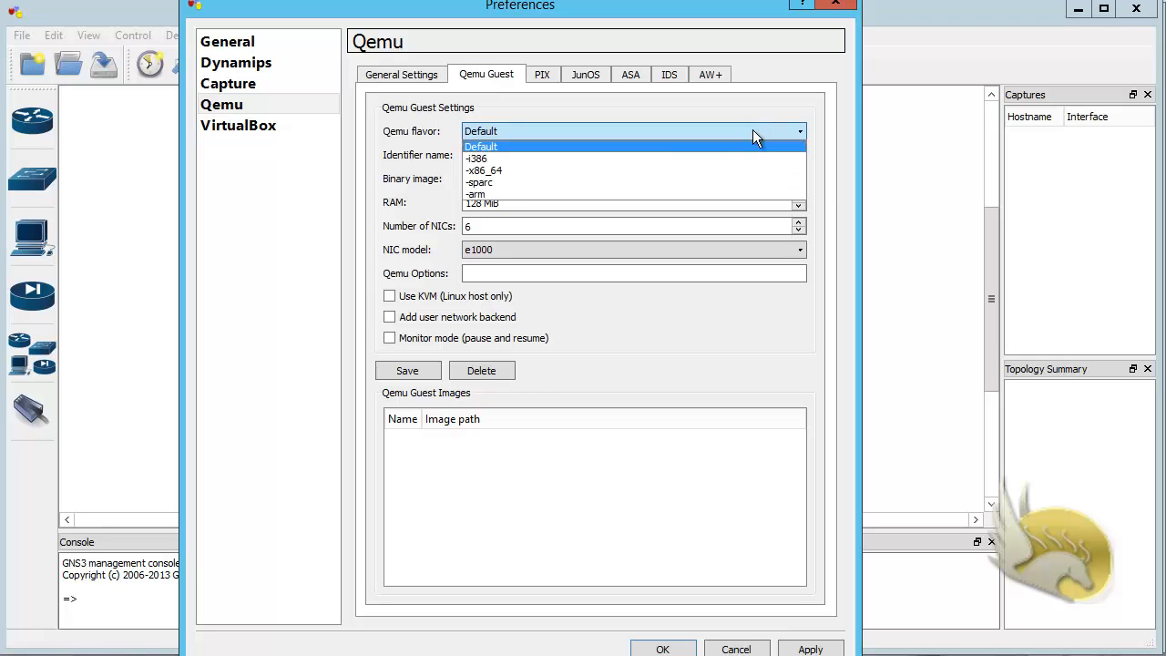
pyautogui.click(507, 159)
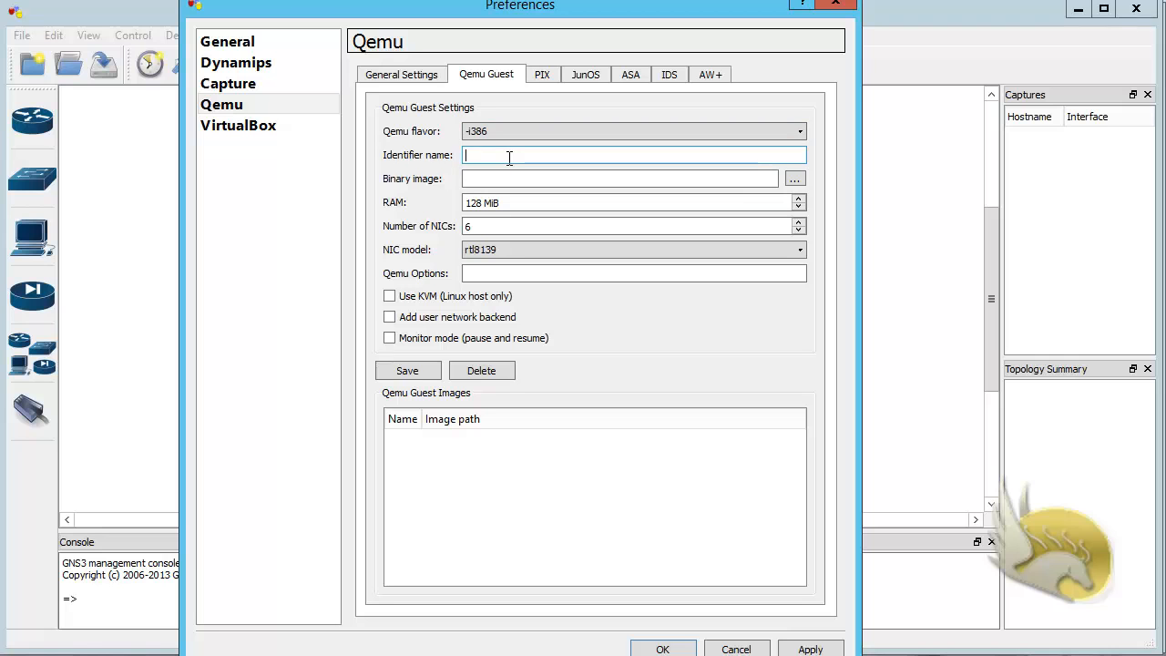
pyautogui.write('MIKROTIK')
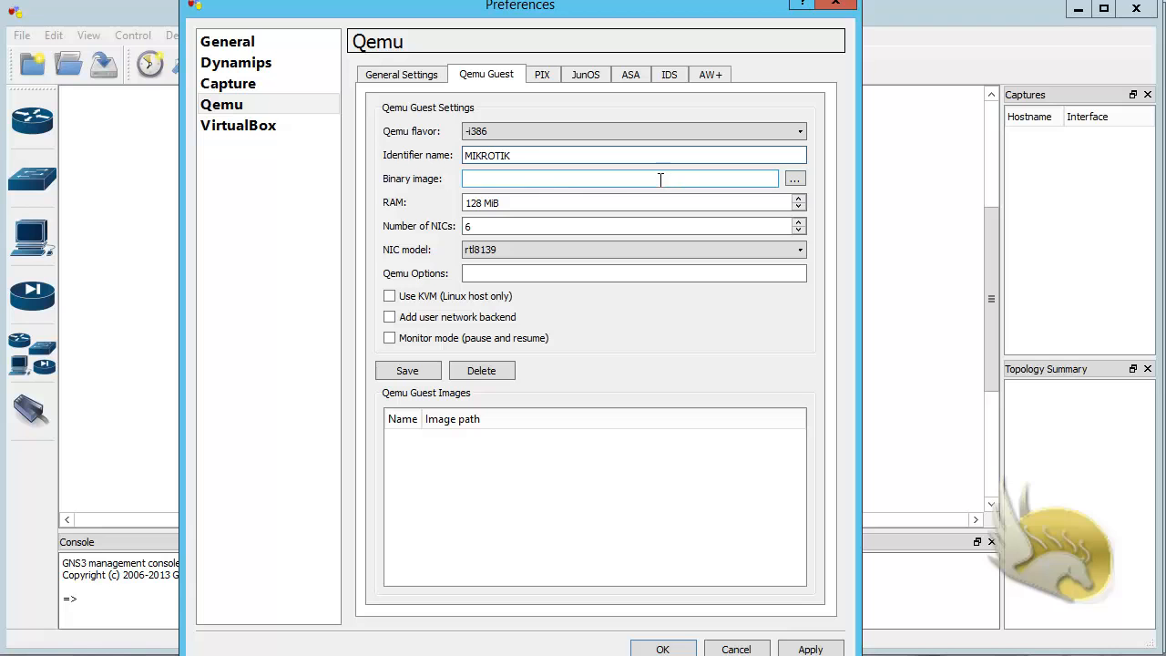
# Step: Choose mikrotik.img from M:\Program Files\GNS3 as the guest's binary image
pyautogui.click(795, 180)
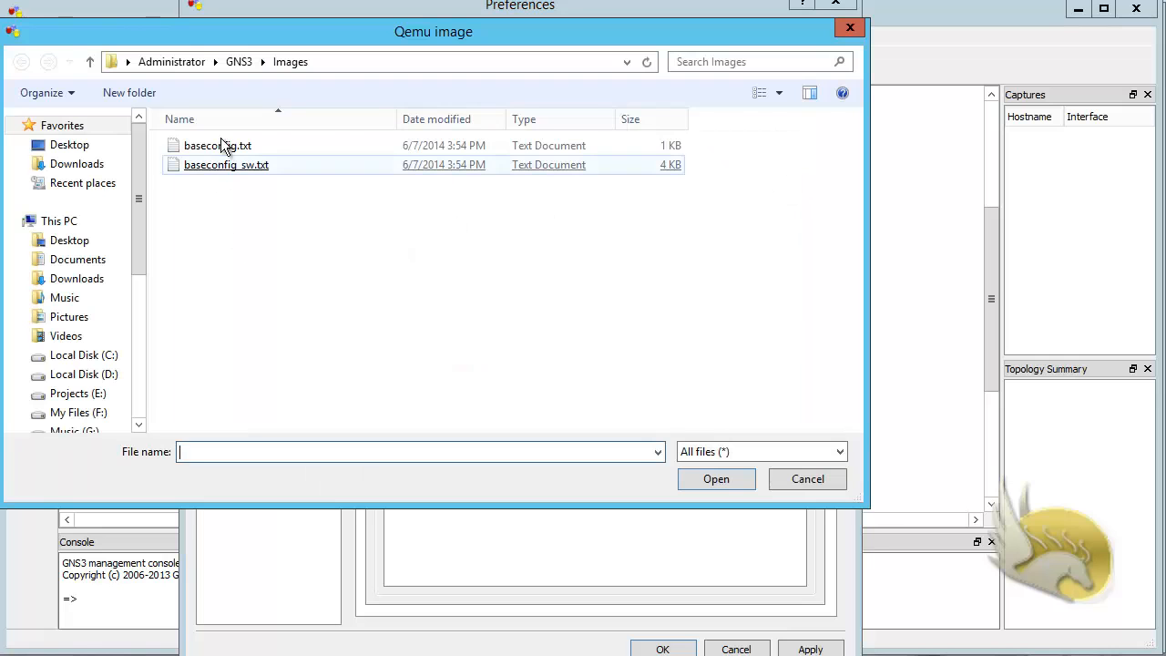
pyautogui.click(138, 424)
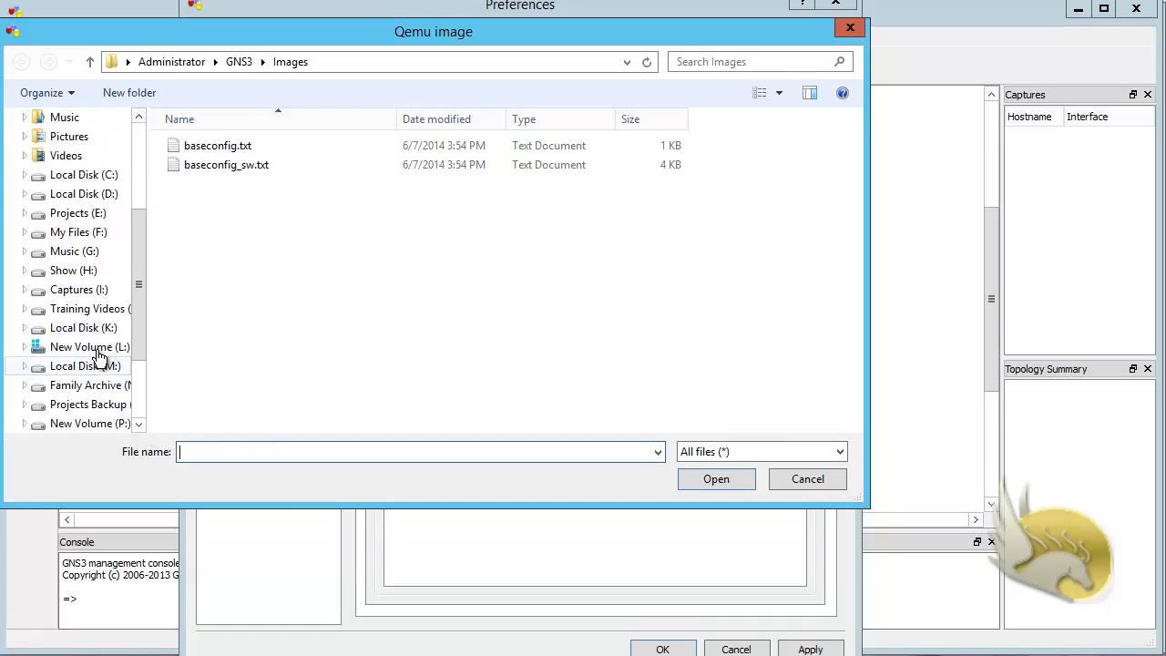
pyautogui.click(99, 364)
pyautogui.doubleClick(209, 148)
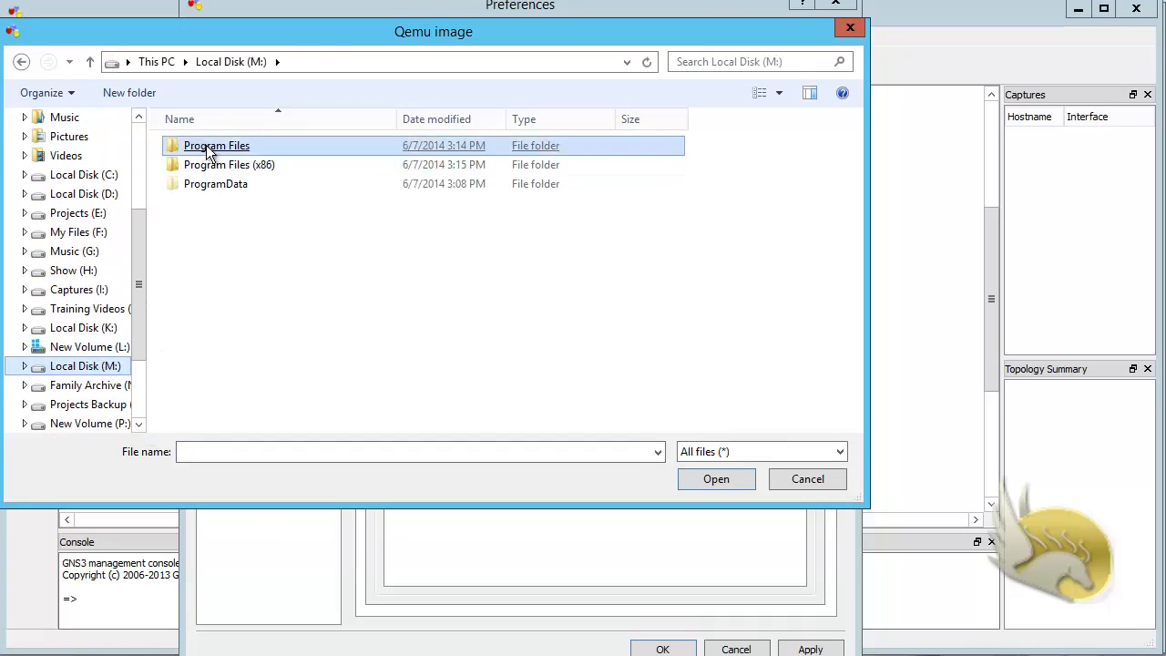
pyautogui.click(224, 225)
pyautogui.press('Return')
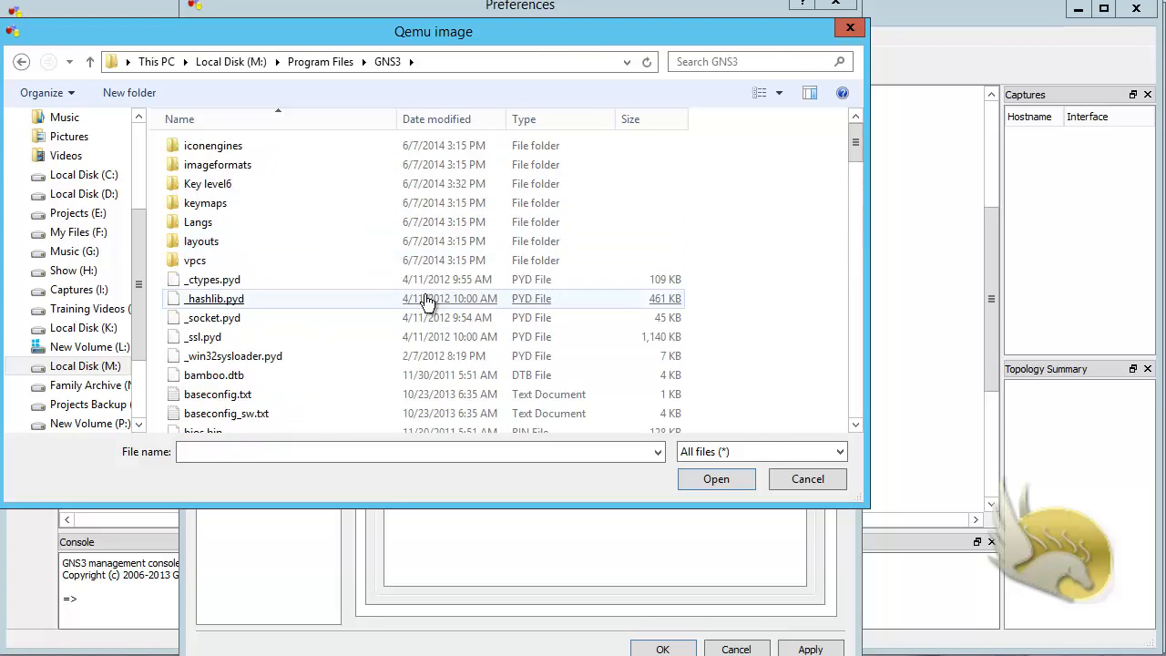
pyautogui.scroll(-8, 446, 304)
pyautogui.click(446, 307)
pyautogui.scroll(-3, 446, 307)
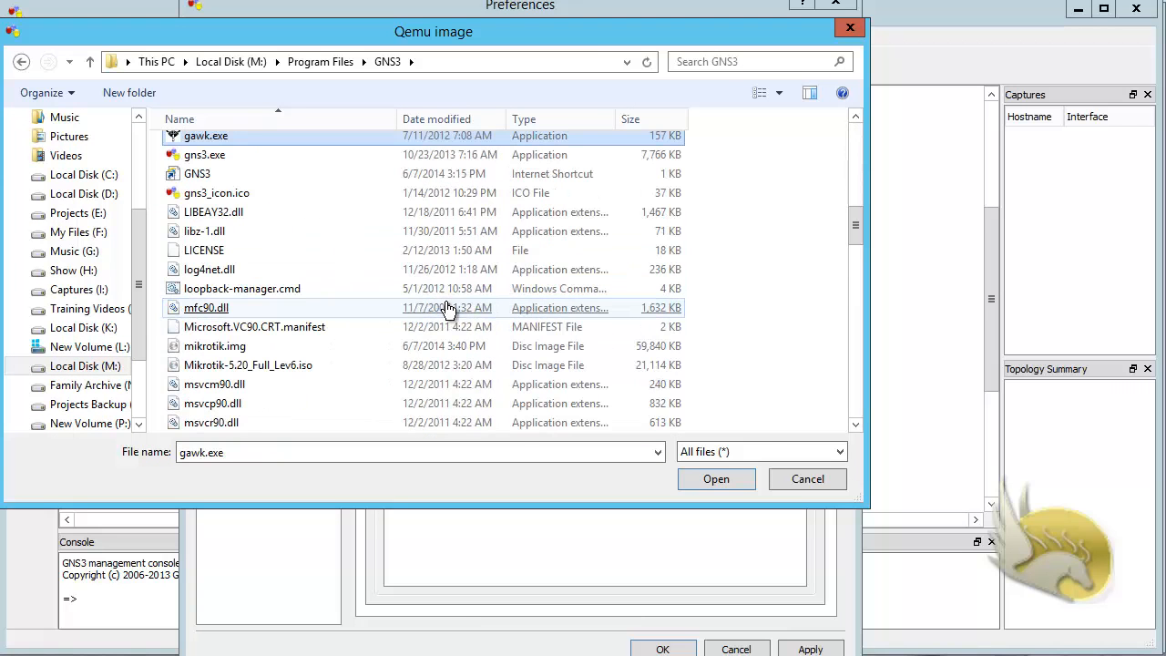
pyautogui.click(219, 352)
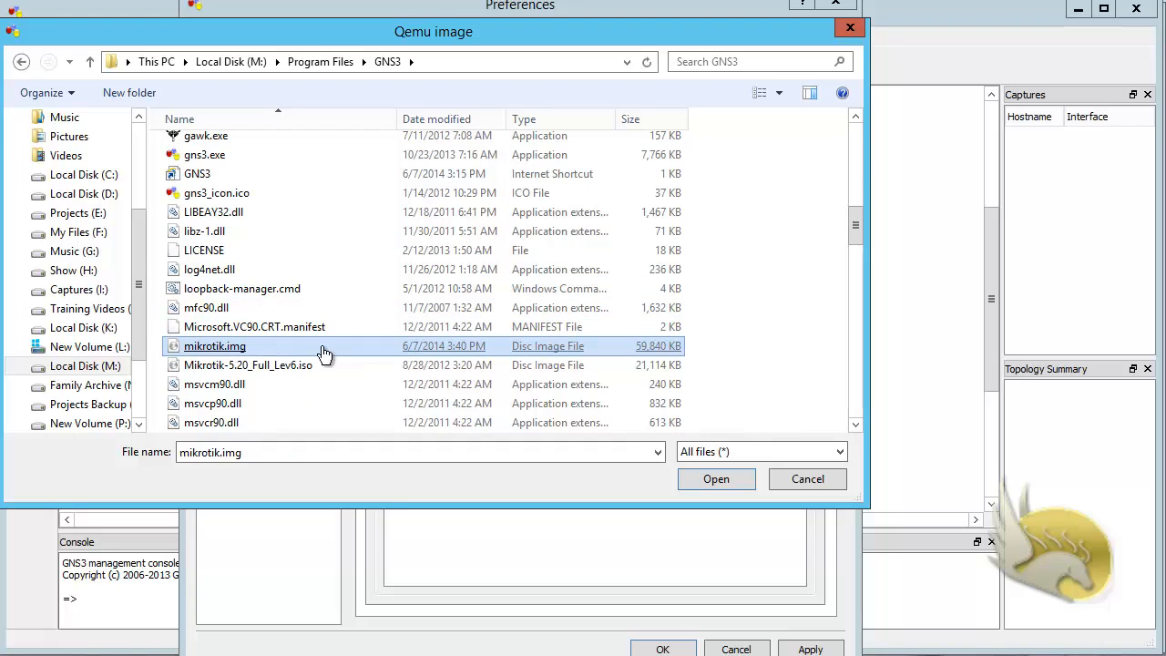
pyautogui.doubleClick(248, 348)
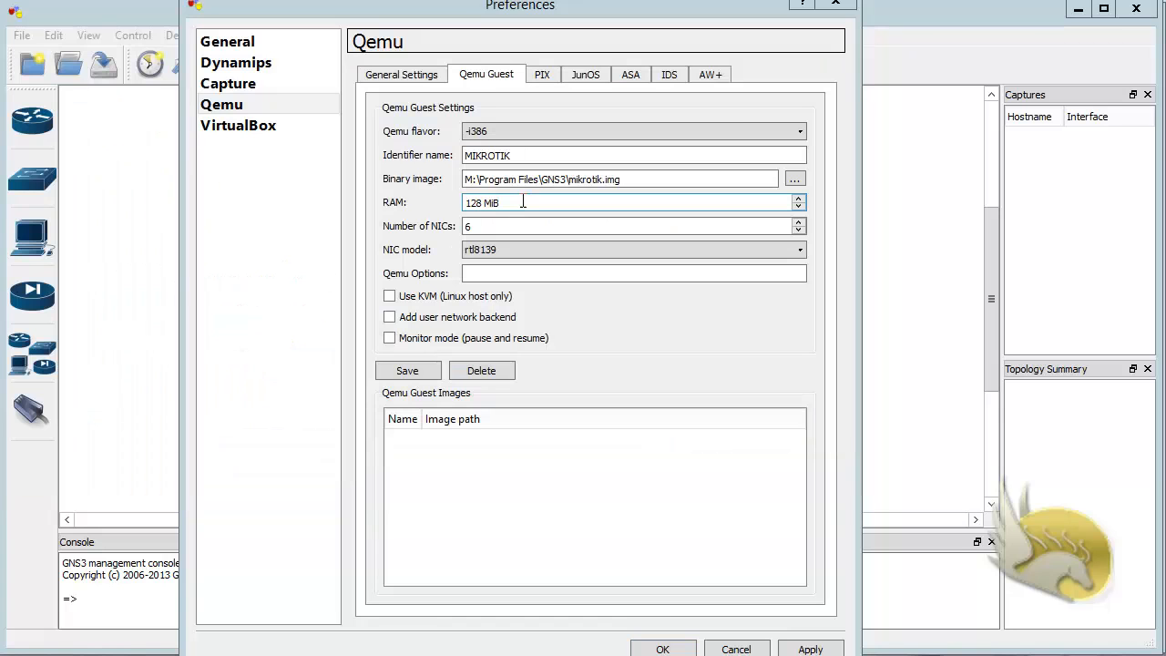
# Step: Set the number of NICs to 6, save the MIKROTIK guest image and accept the preferences
pyautogui.click(504, 228)
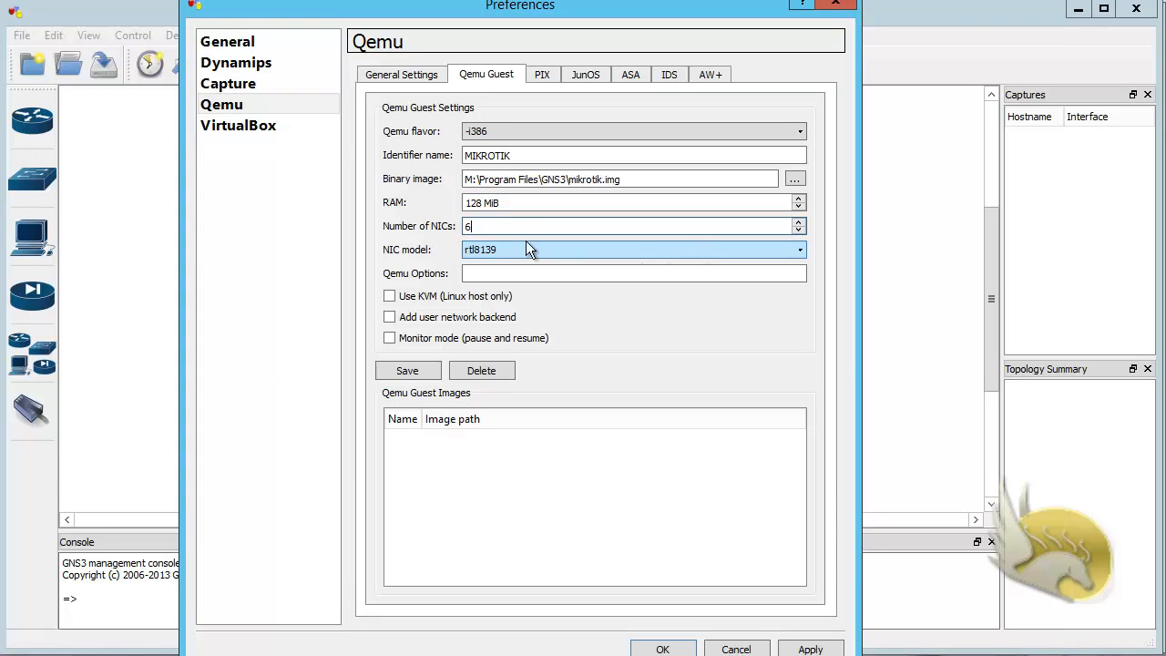
pyautogui.press('BackSpace')
pyautogui.write('6')
pyautogui.press('Tab')
pyautogui.click(430, 364)
pyautogui.click(582, 365)
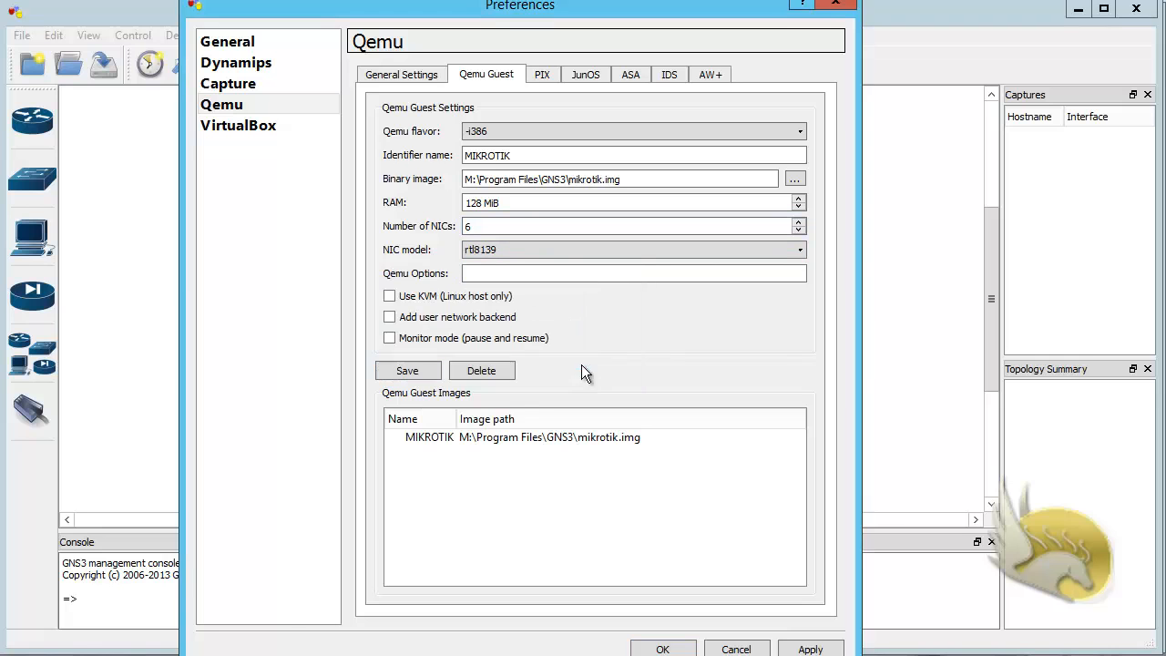
pyautogui.click(527, 438)
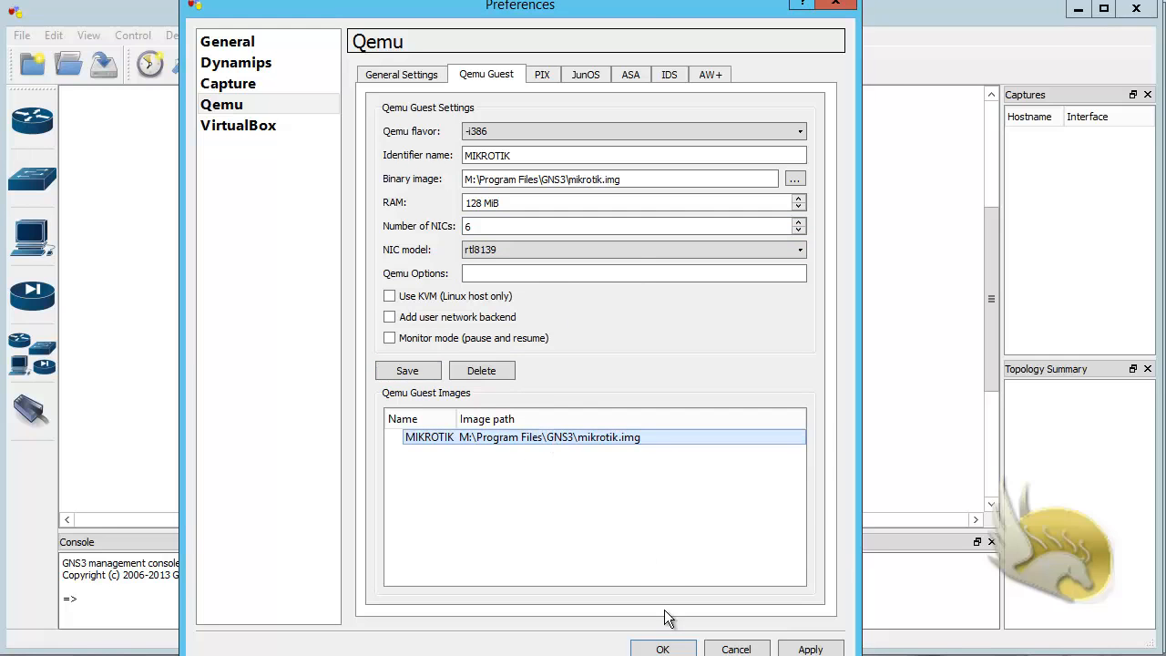
pyautogui.click(664, 649)
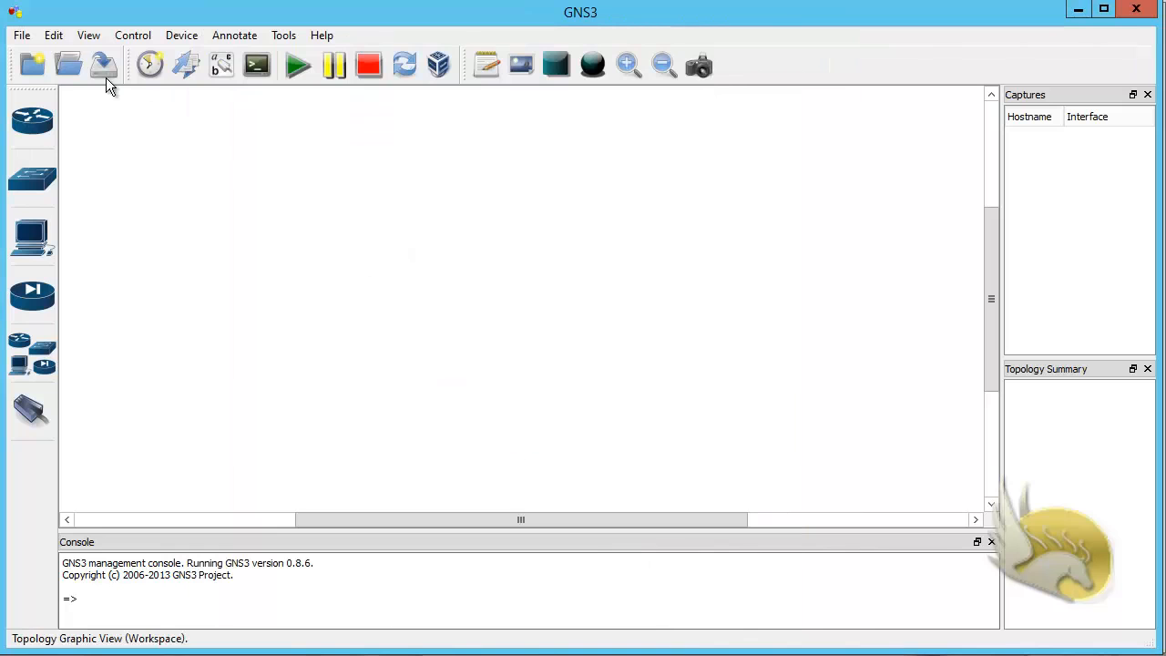
# Step: Open the Symbol Manager and remove the existing MIKROTIK entry from the customized nodes
pyautogui.click(53, 36)
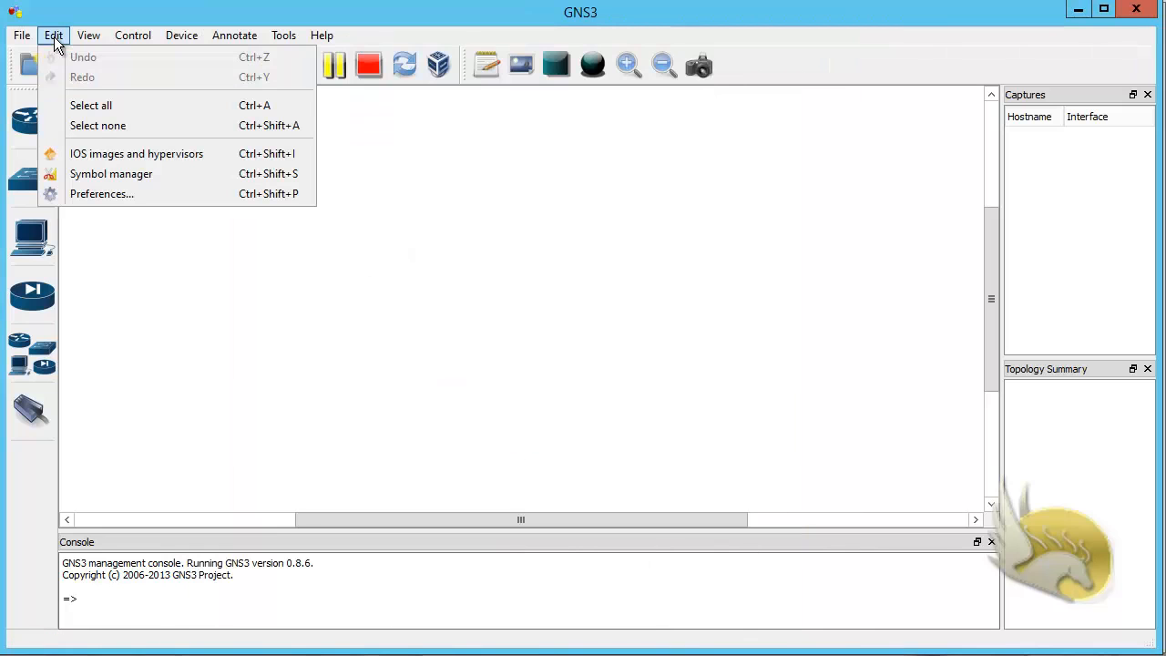
pyautogui.click(127, 178)
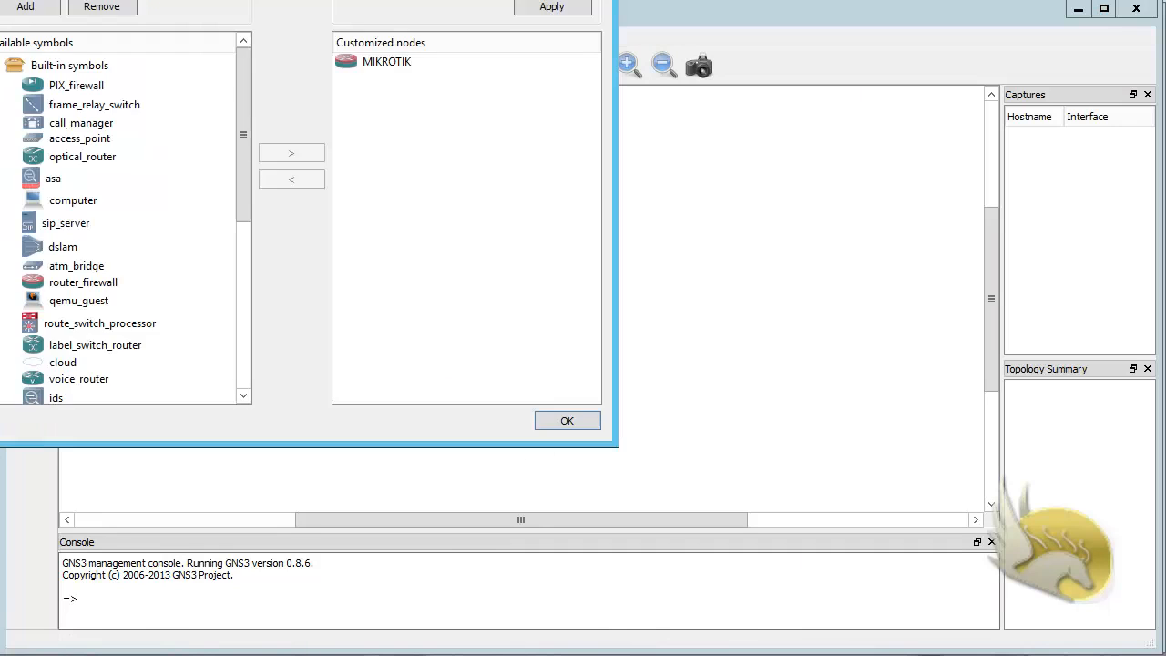
pyautogui.moveTo(173, 0); pyautogui.dragTo(347, 45)
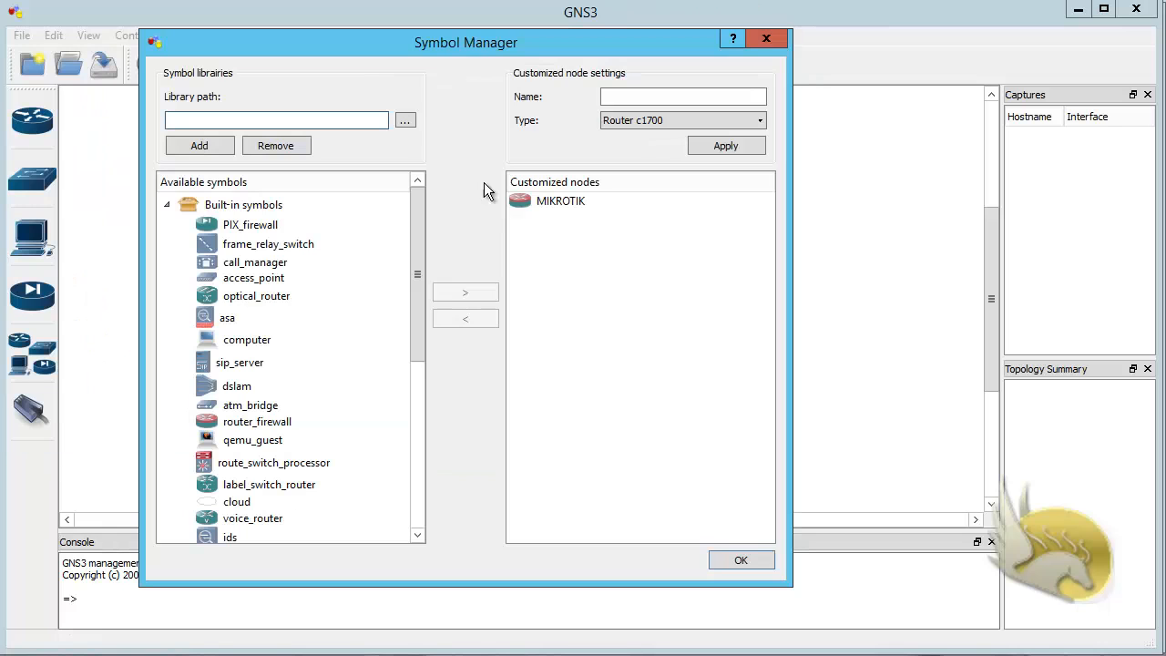
pyautogui.click(562, 200)
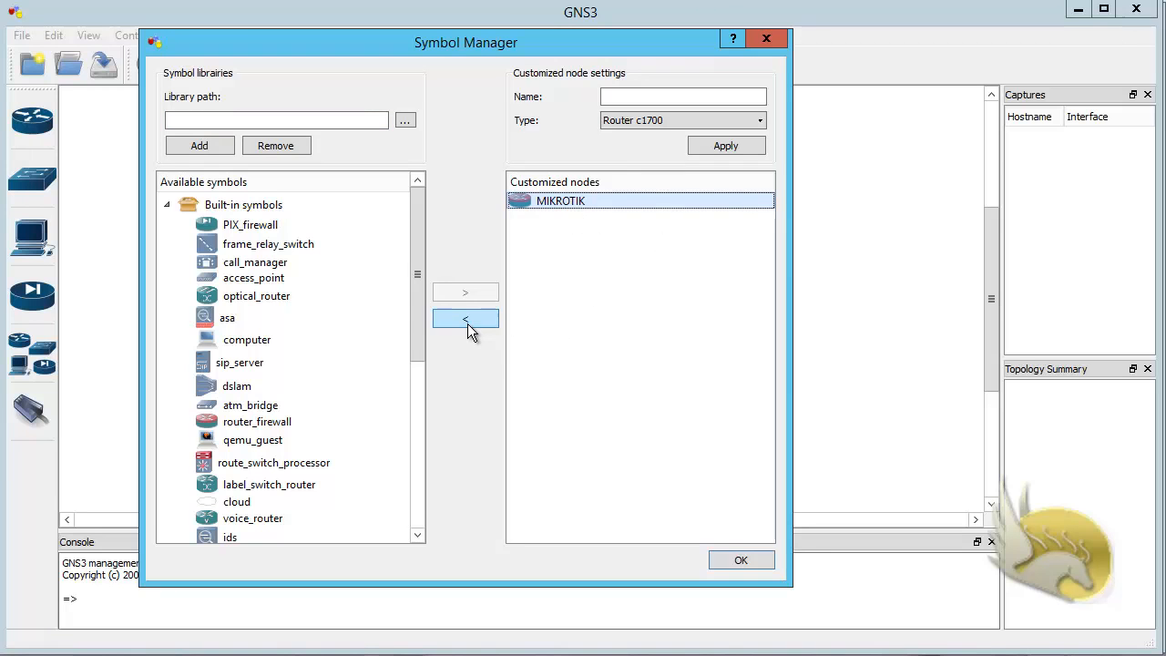
pyautogui.click(282, 148)
pyautogui.click(516, 235)
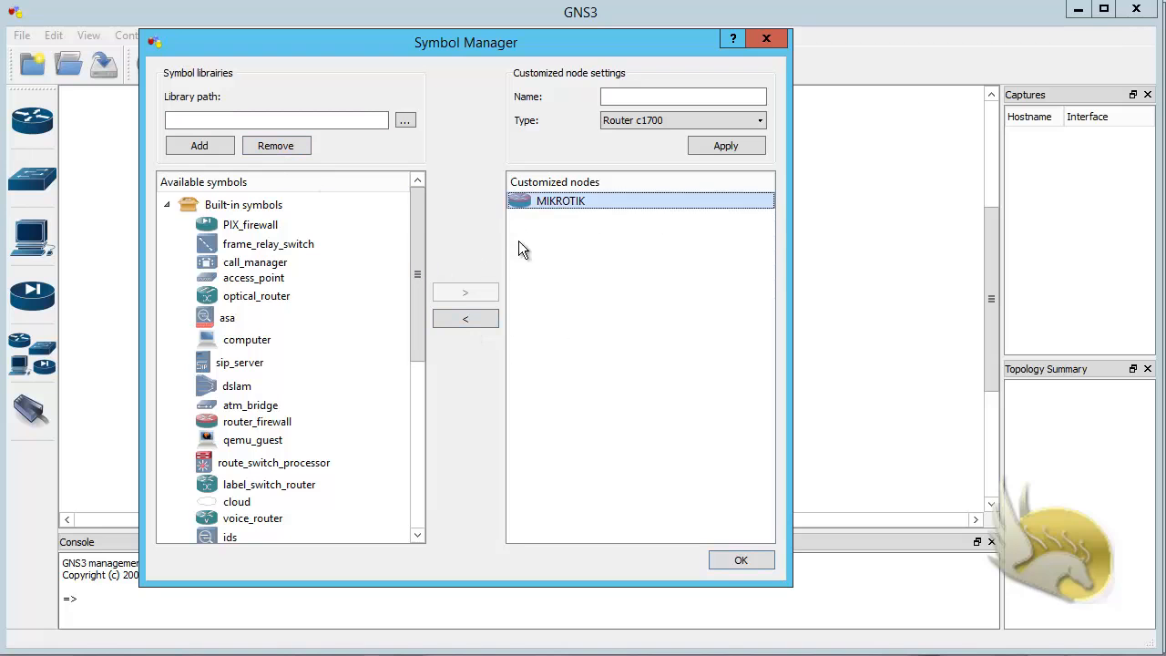
pyautogui.click(484, 319)
# Step: Add the built-in router_firewall symbol to the customized nodes
pyautogui.moveTo(416, 304)
pyautogui.mouseDown()
pyautogui.moveTo(439, 500)
pyautogui.moveTo(434, 290)
pyautogui.moveTo(415, 327)
pyautogui.mouseUp()
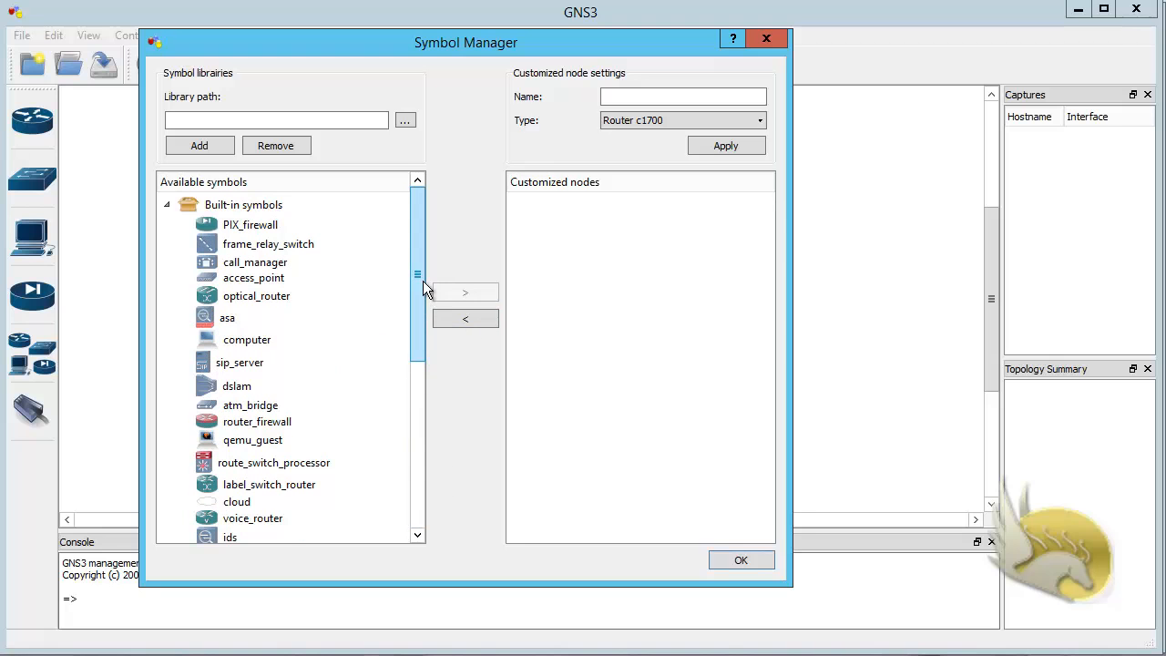
pyautogui.moveTo(422, 286); pyautogui.dragTo(422, 388)
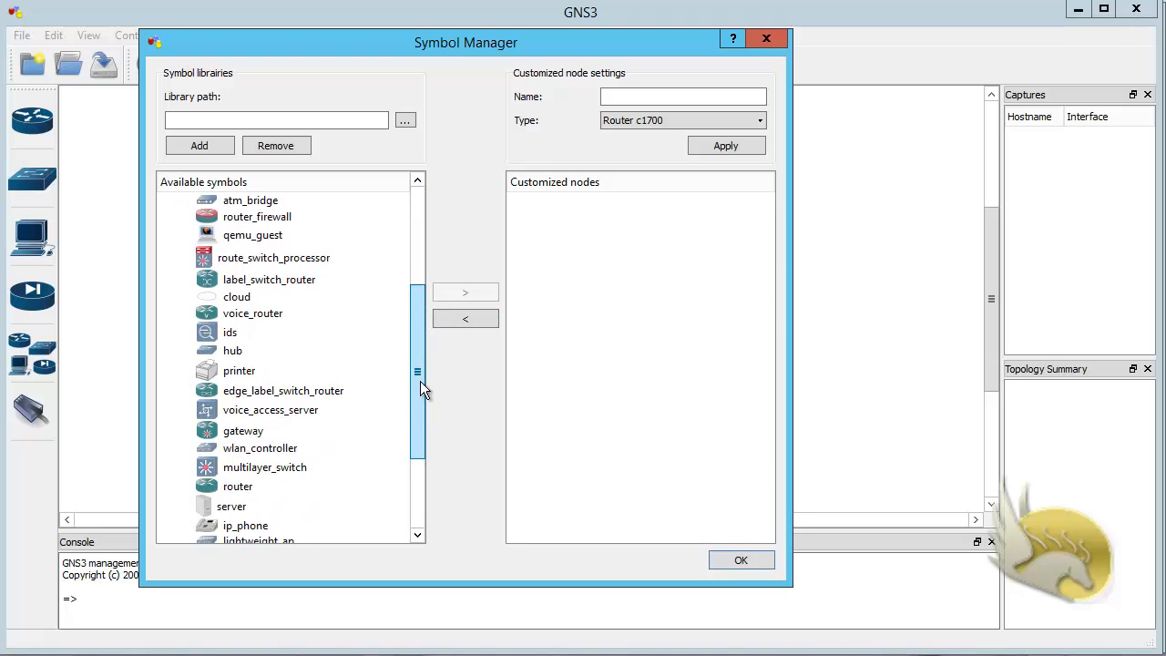
pyautogui.click(274, 220)
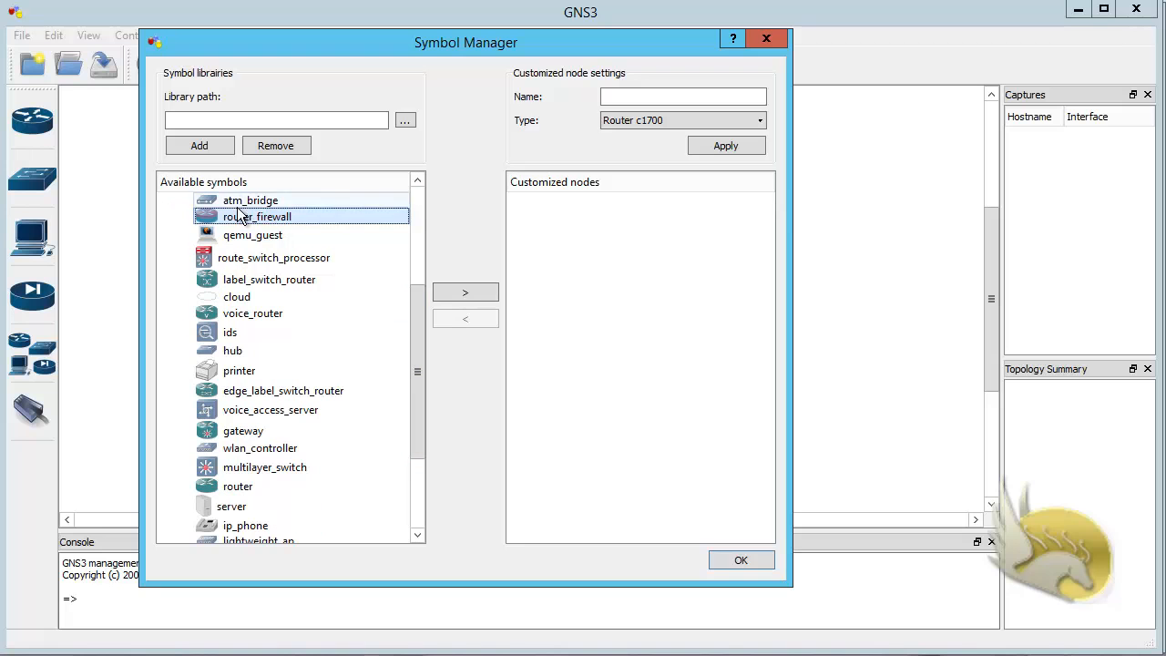
pyautogui.click(476, 297)
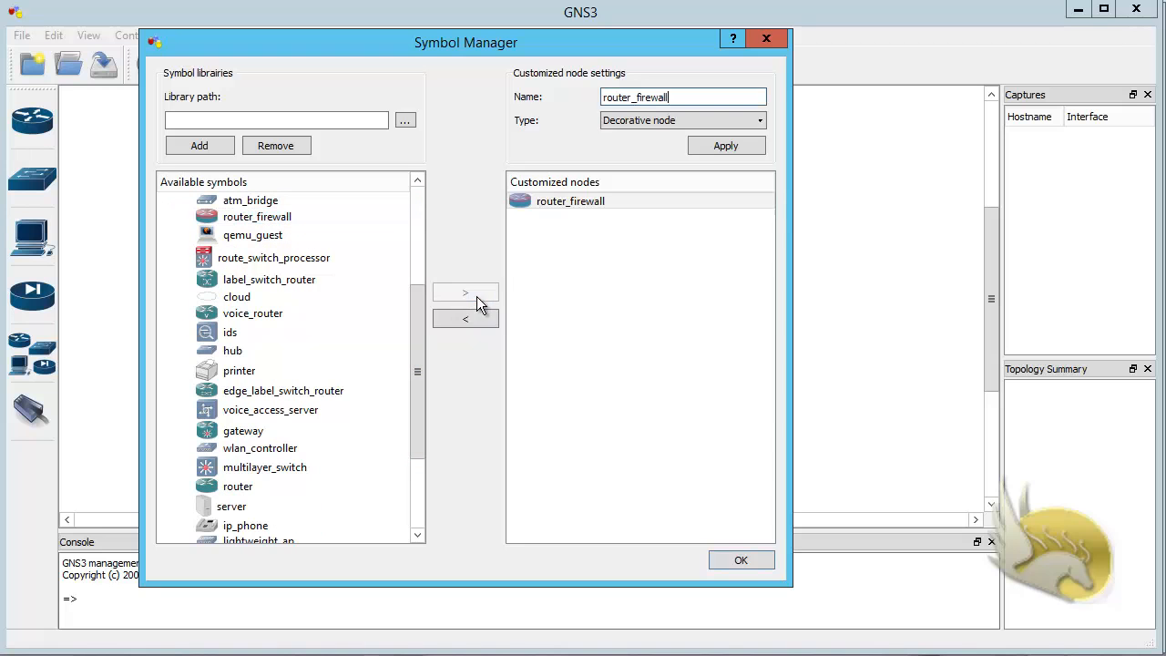
pyautogui.click(628, 243)
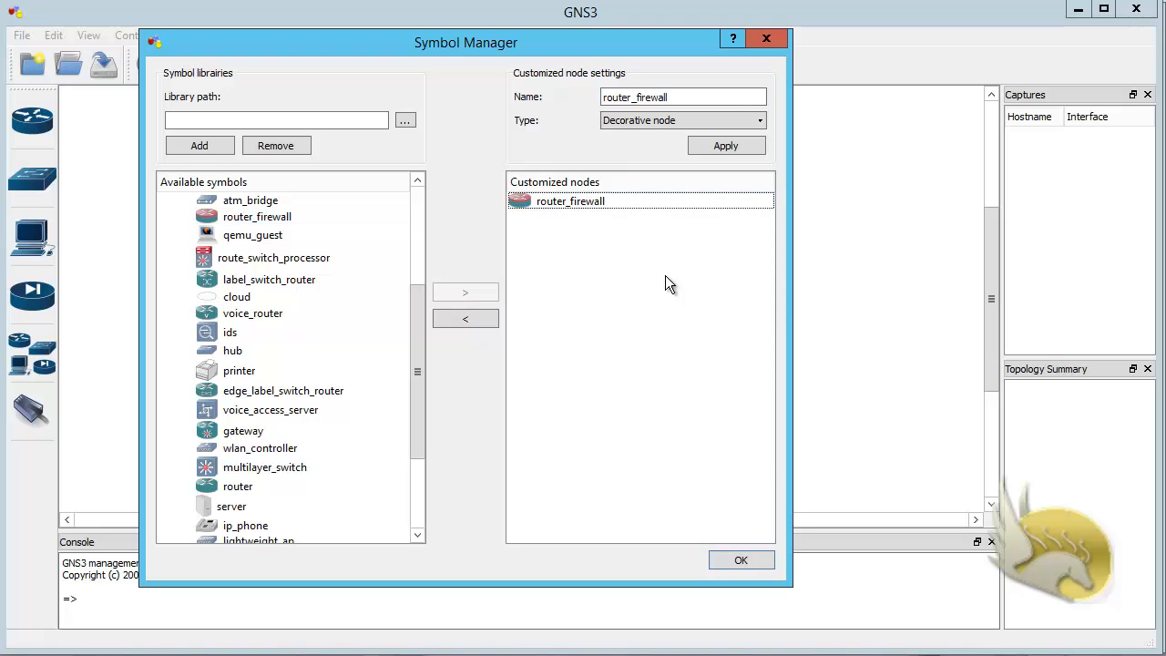
# Step: Rename the router_firewall node MIKROTIK with type Qemu guest, apply the settings and close the Symbol Manager
pyautogui.click(577, 201)
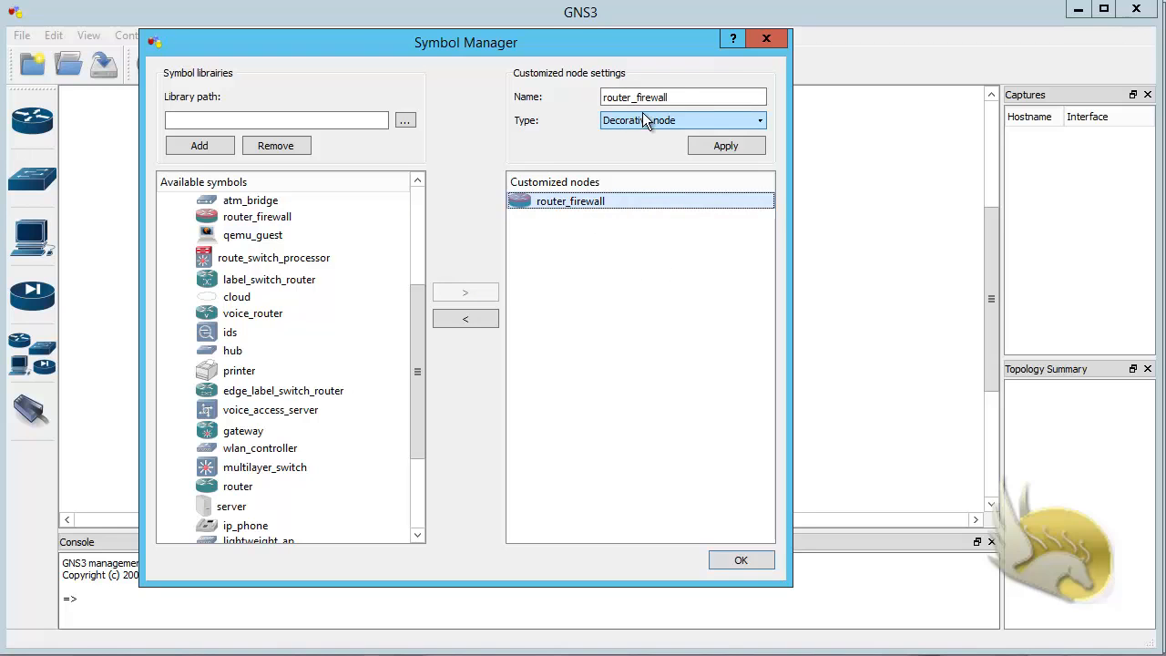
pyautogui.hotkey('shift', 'Tab')
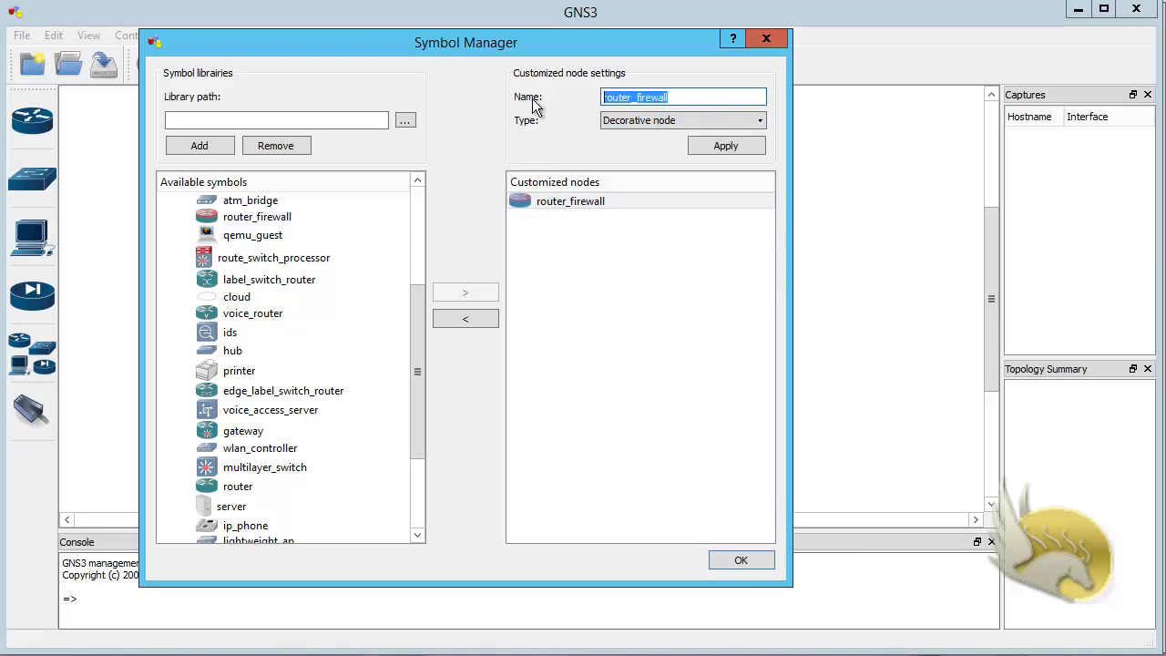
pyautogui.write('MI')
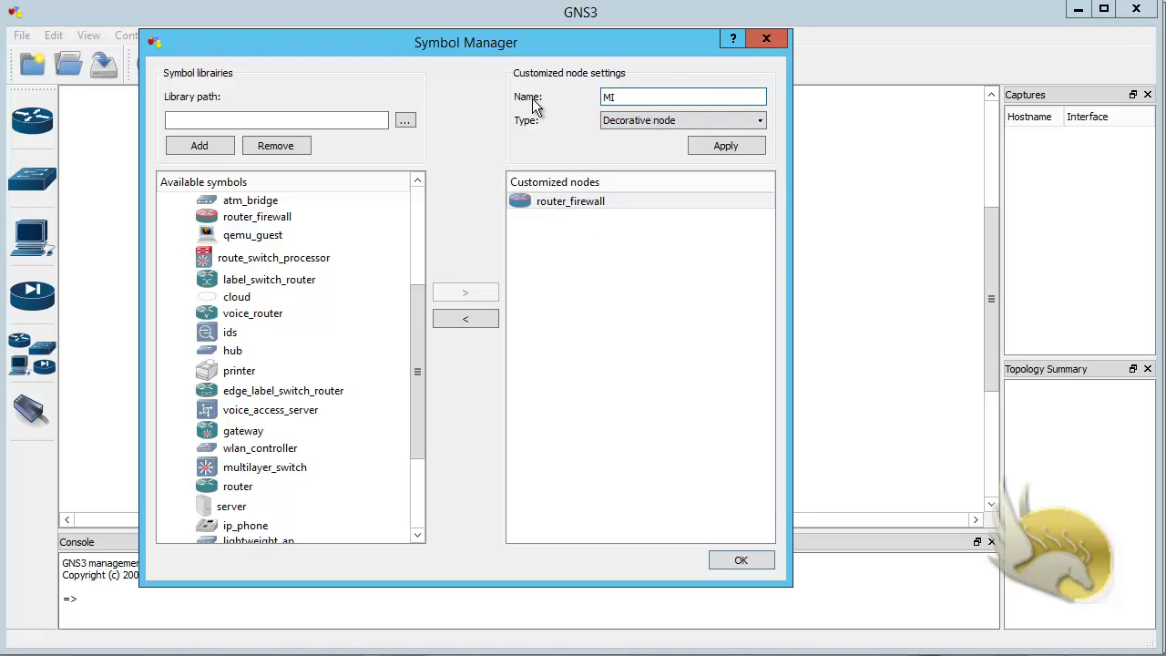
pyautogui.write('KROTIK')
pyautogui.click(649, 121)
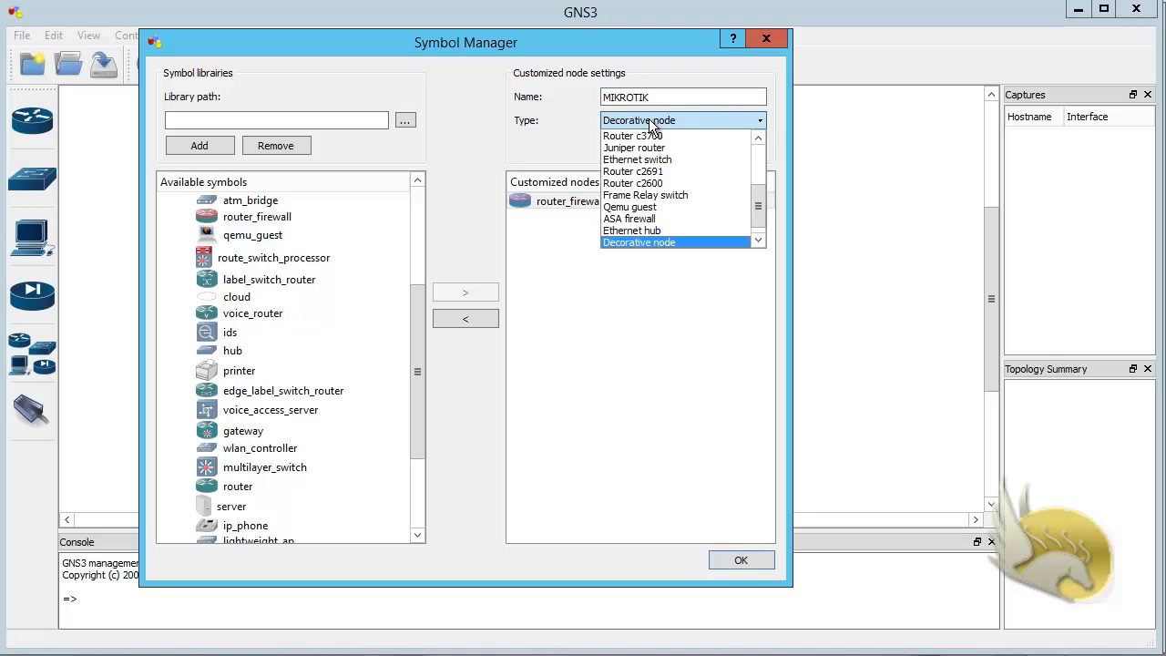
pyautogui.click(651, 209)
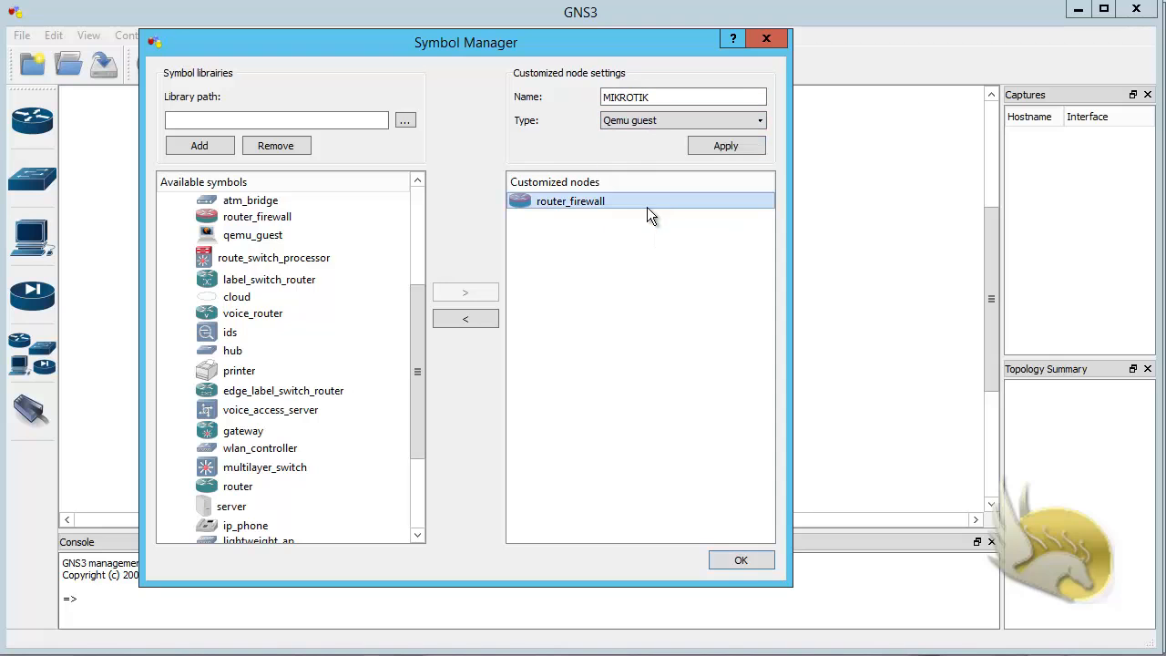
pyautogui.click(717, 146)
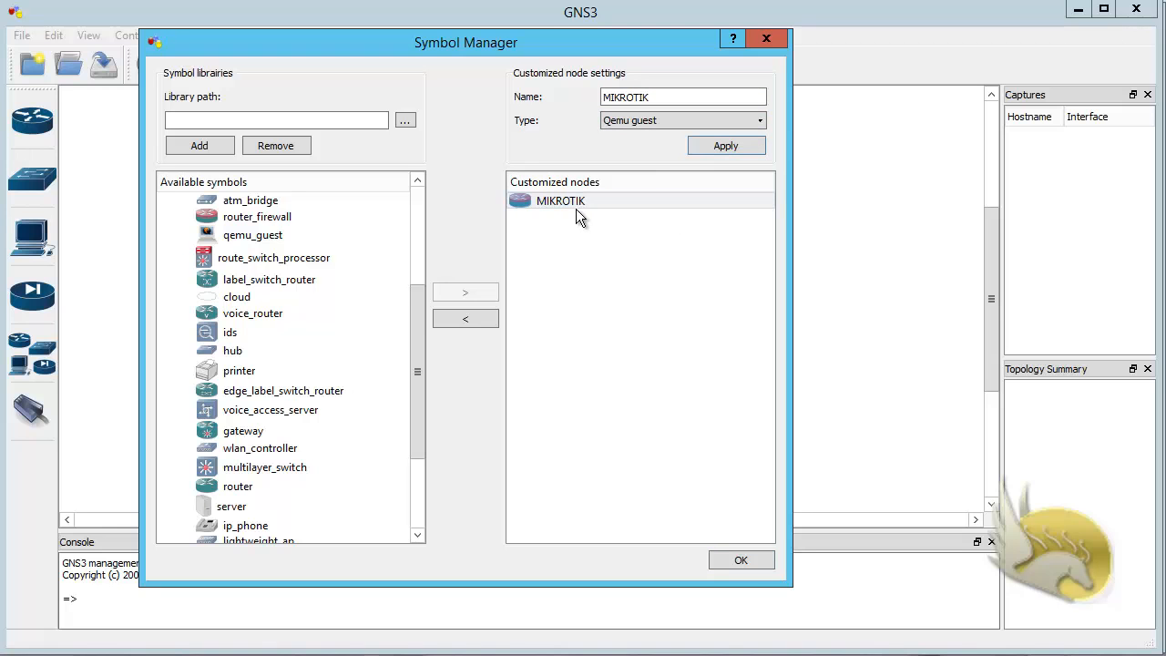
pyautogui.click(740, 562)
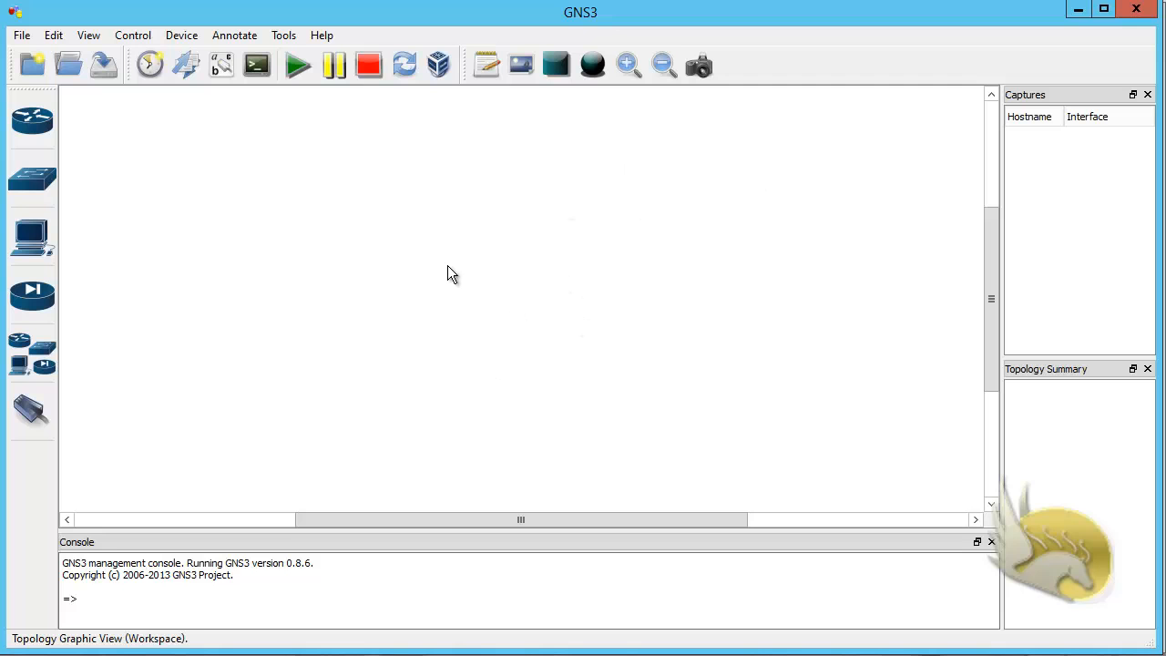
# Step: Place a MIKROTIK router in the workspace and change its hostname to MIKROTIK1
pyautogui.click(28, 360)
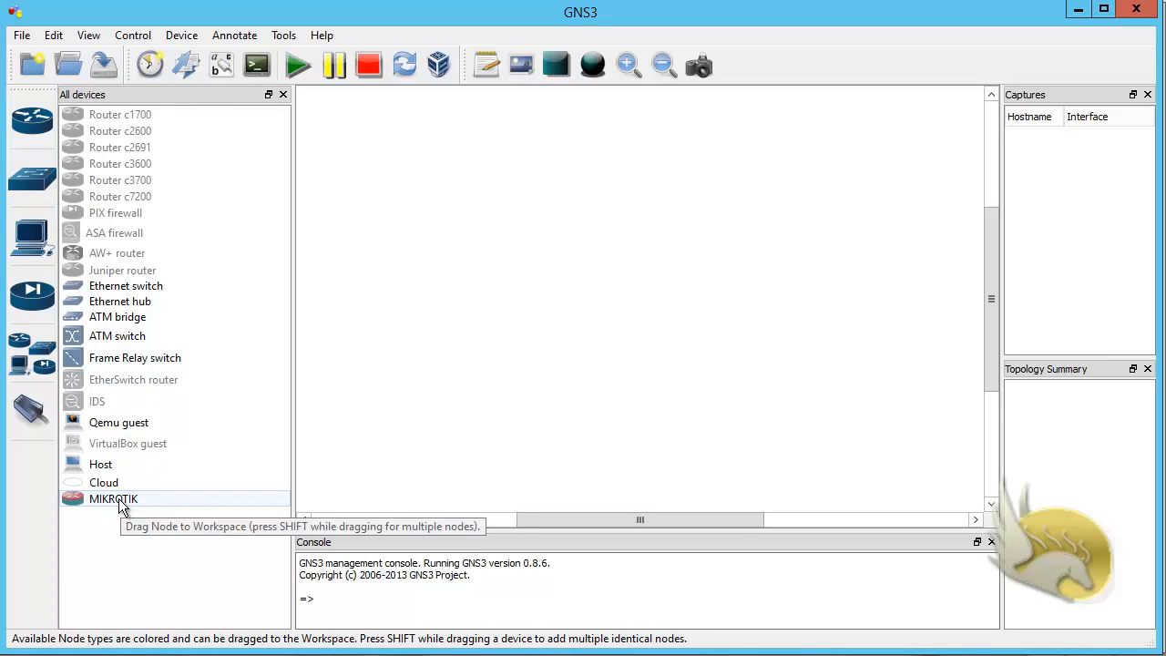
pyautogui.moveTo(123, 507); pyautogui.dragTo(541, 272)
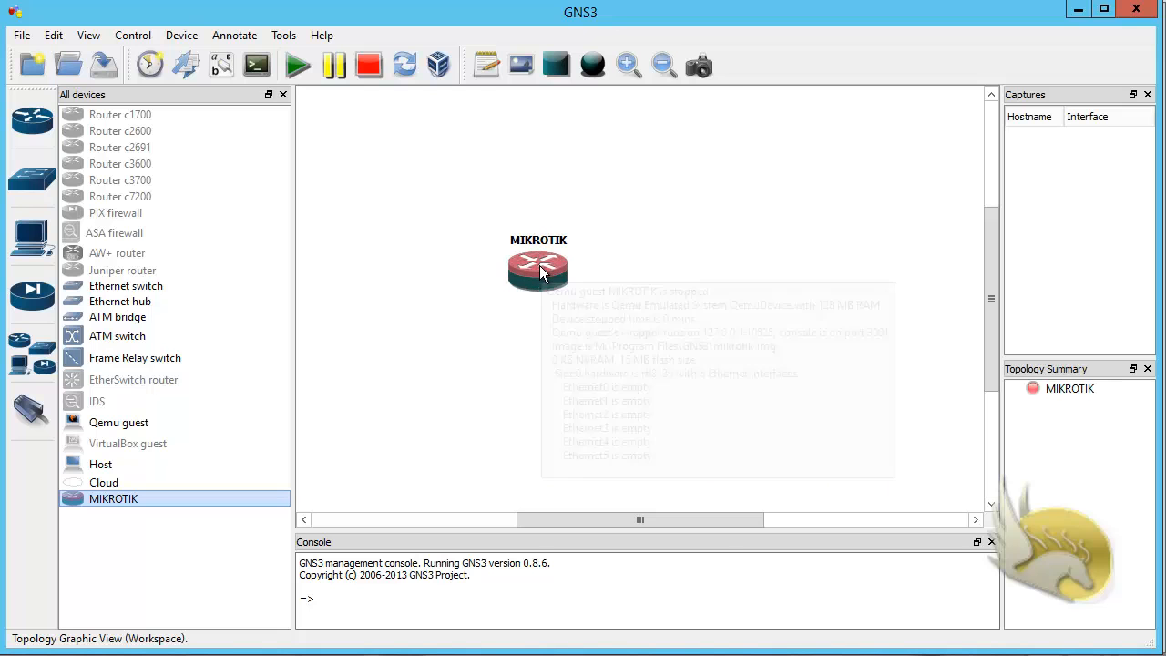
pyautogui.rightClick(540, 273)
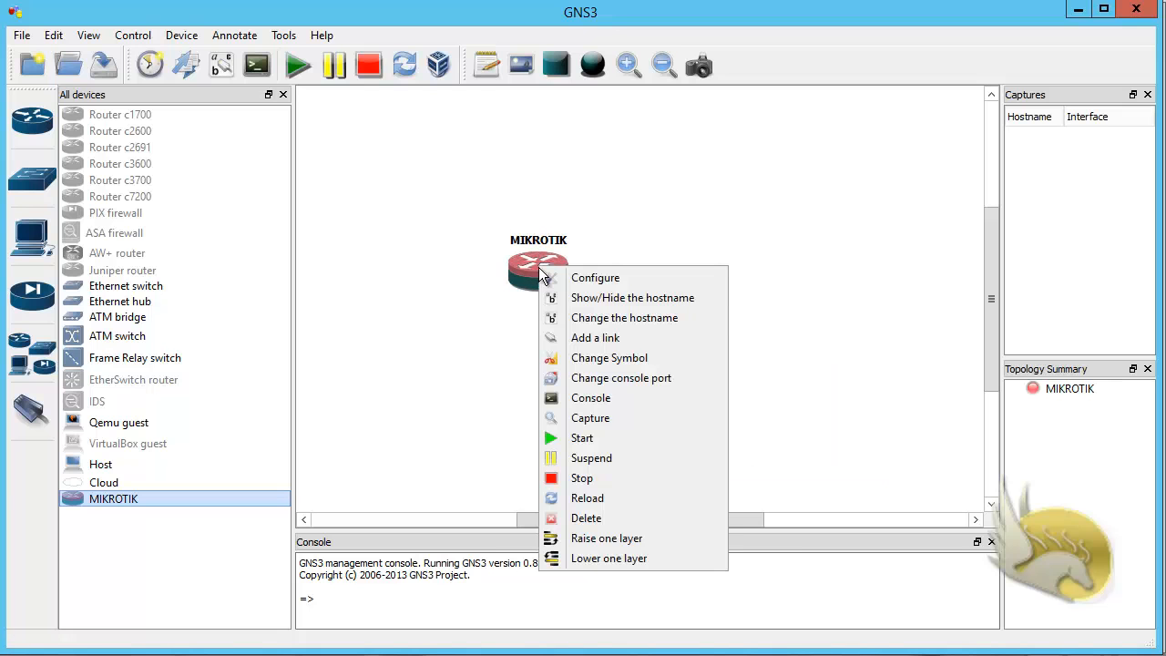
pyautogui.click(635, 318)
pyautogui.click(566, 330)
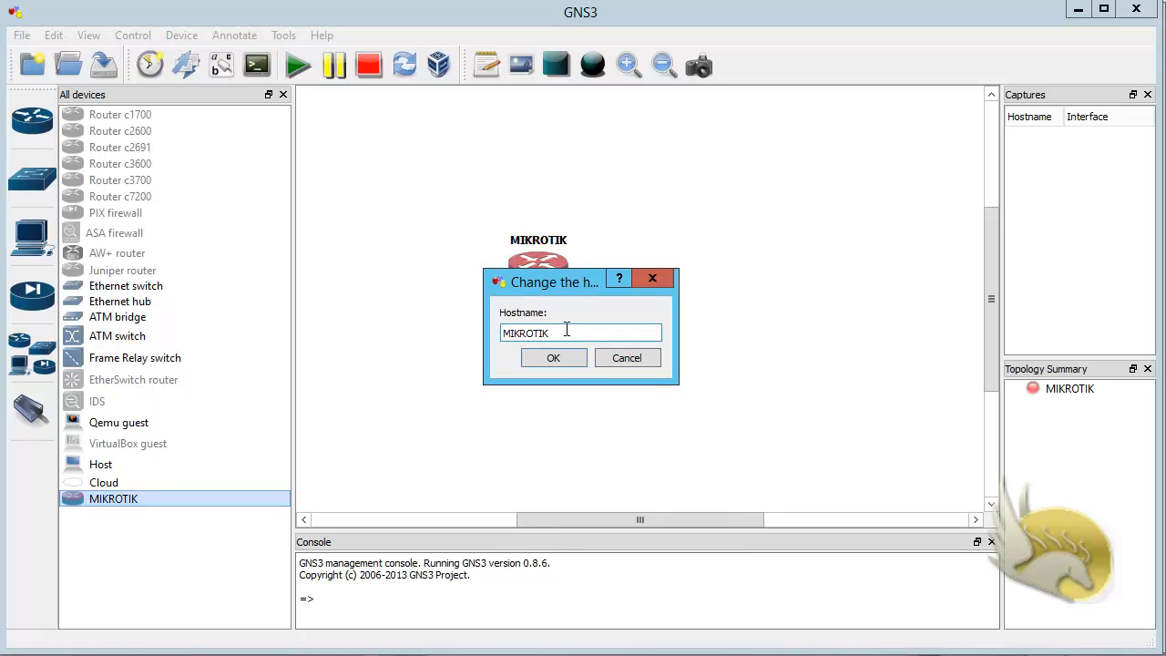
pyautogui.write('1')
pyautogui.click(557, 357)
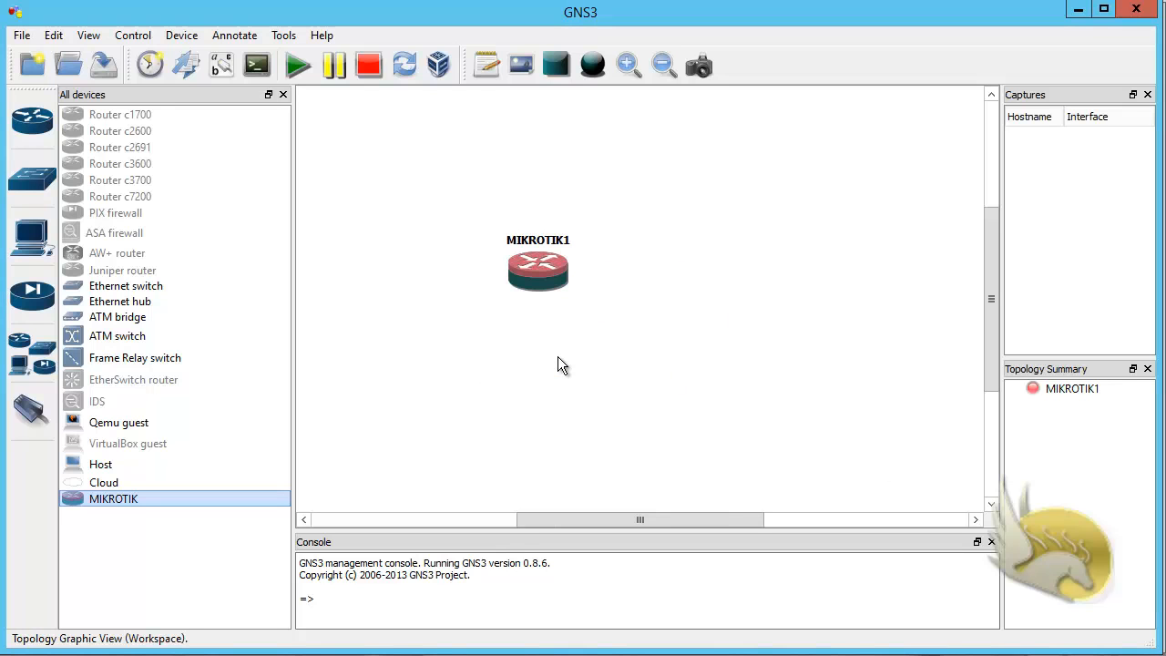
# Step: Start the MIKROTIK1 router and log in to its QEMU console as admin, continuing to the command prompt
pyautogui.rightClick(542, 276)
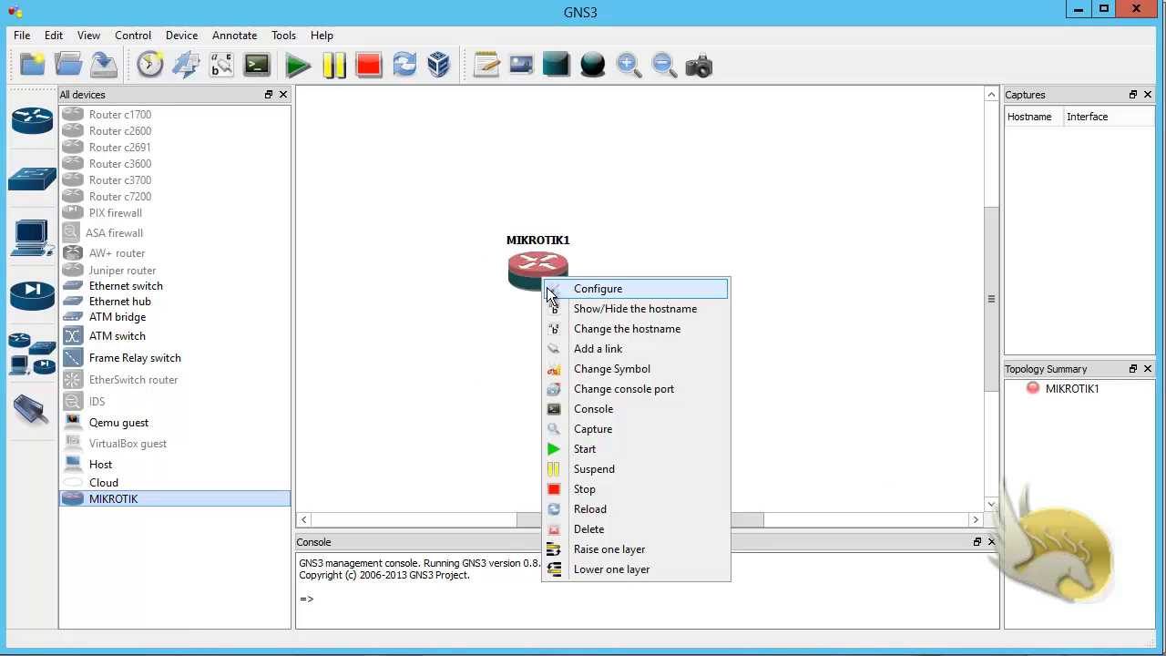
pyautogui.click(584, 448)
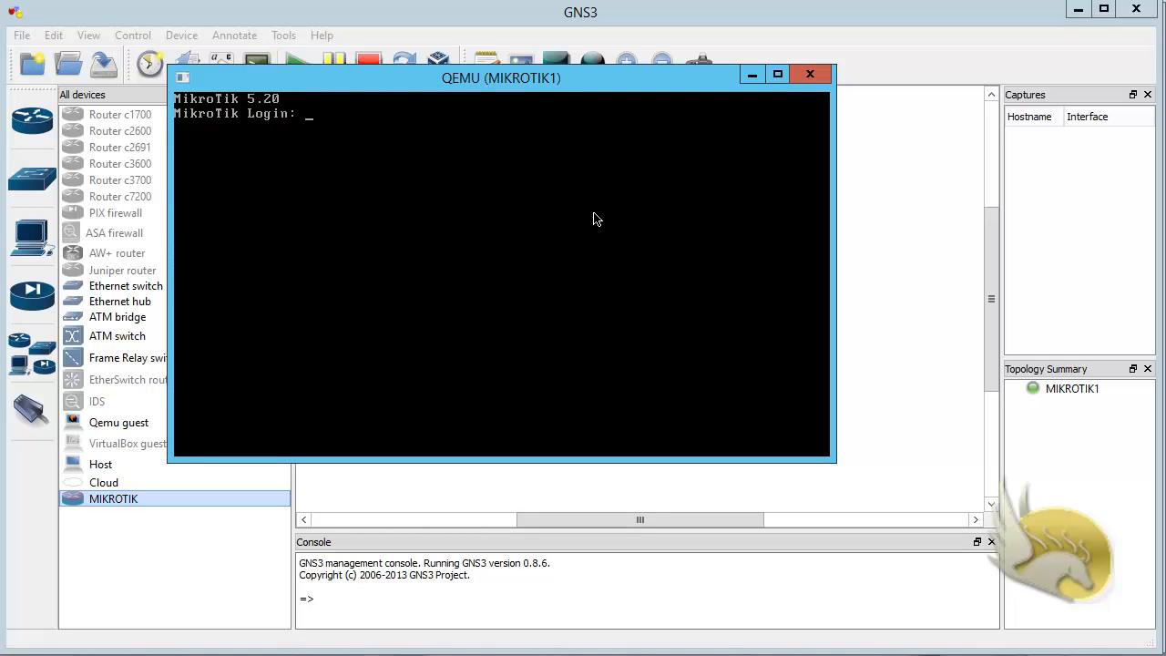
pyautogui.write('admin')
pyautogui.press('Return')
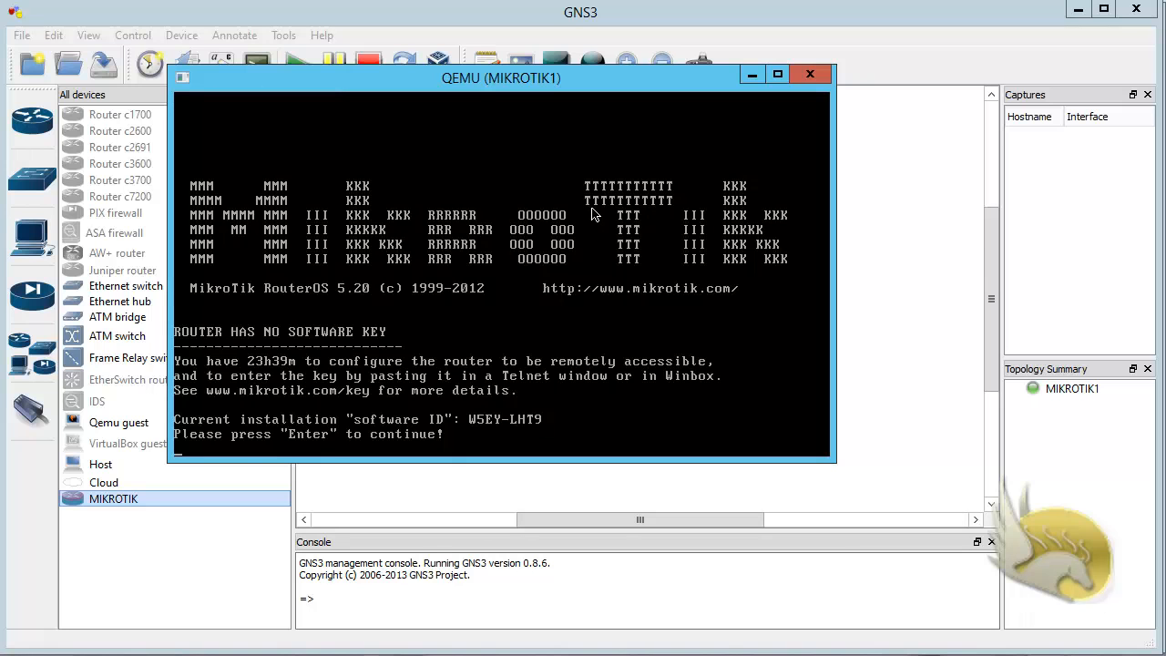
pyautogui.press('Return')
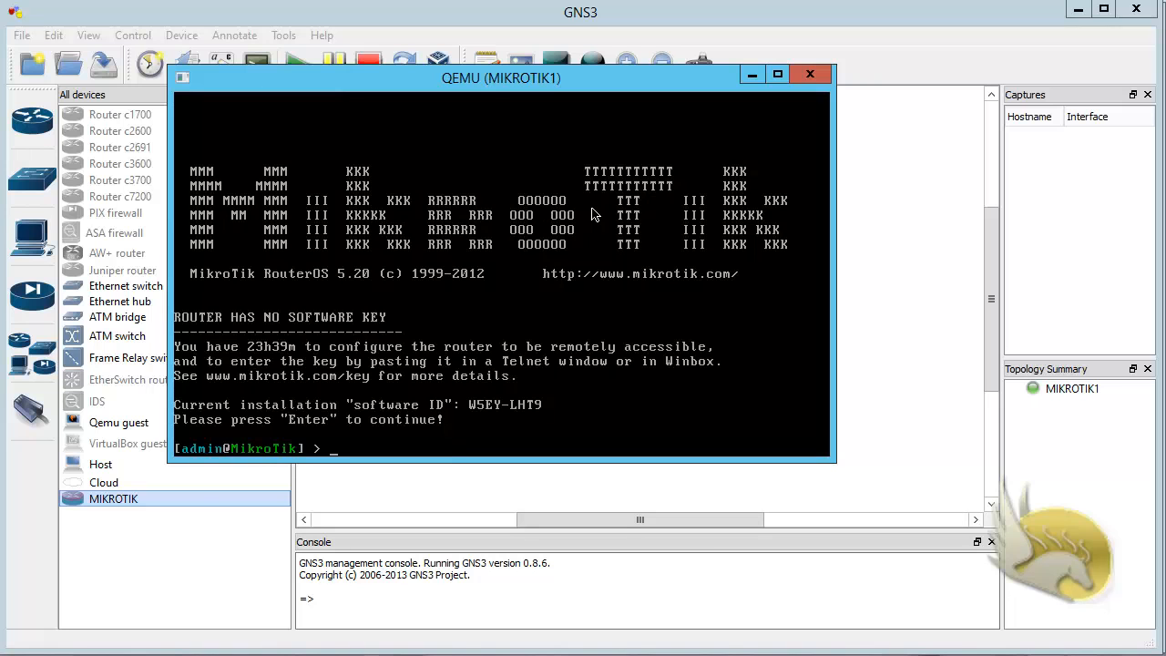
# Step: Run ip address add on the router and enter 10.10.10.101/24 as the address
pyautogui.write('ip address add')
pyautogui.press('Return')
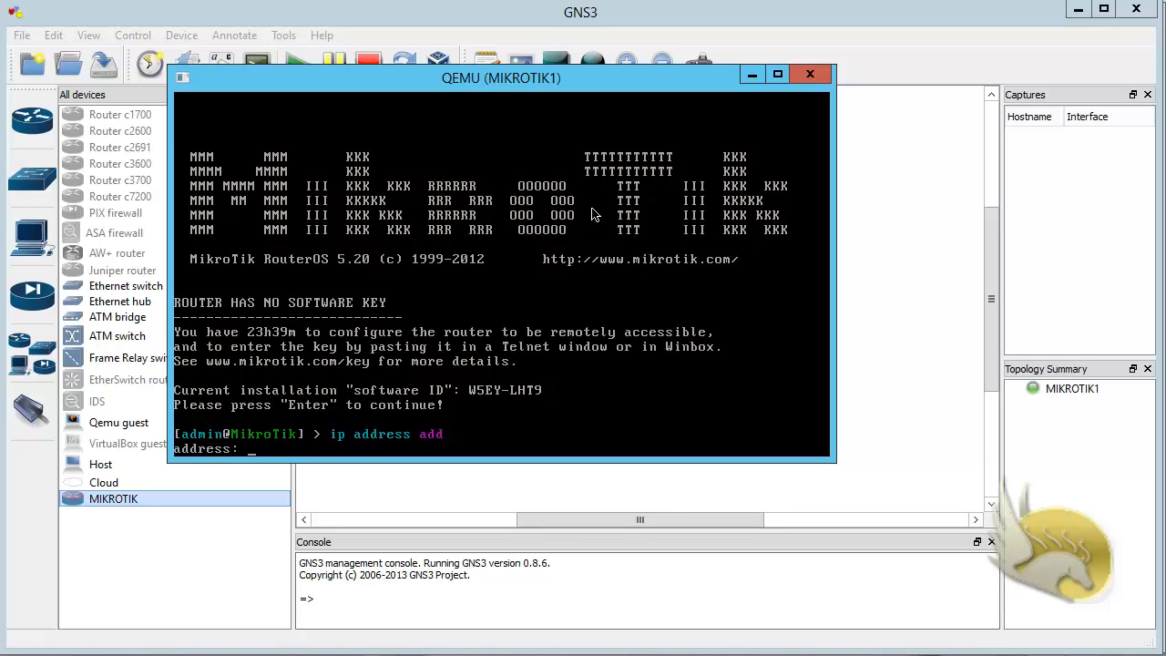
pyautogui.write('10.10.10.101/24')
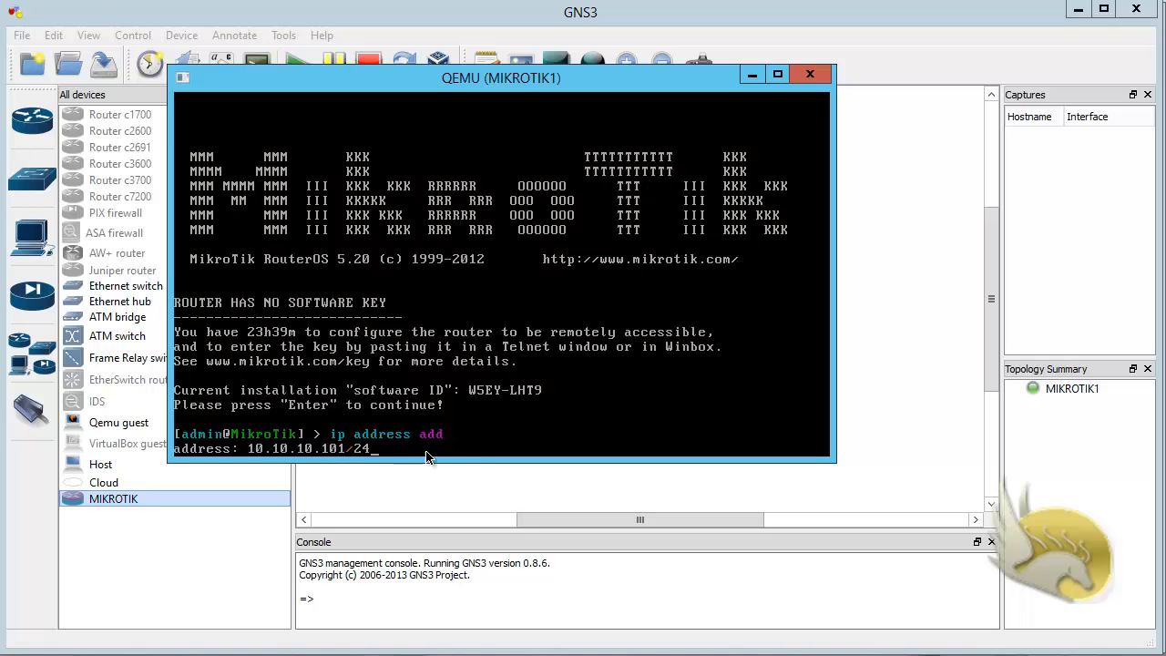
# Step: Check the IPv4 address and subnet mask of the LOOPBACK1 connection in Windows' Network and Sharing Center, then close its windows
pyautogui.rightClick(1029, 655)
pyautogui.click(1033, 654)
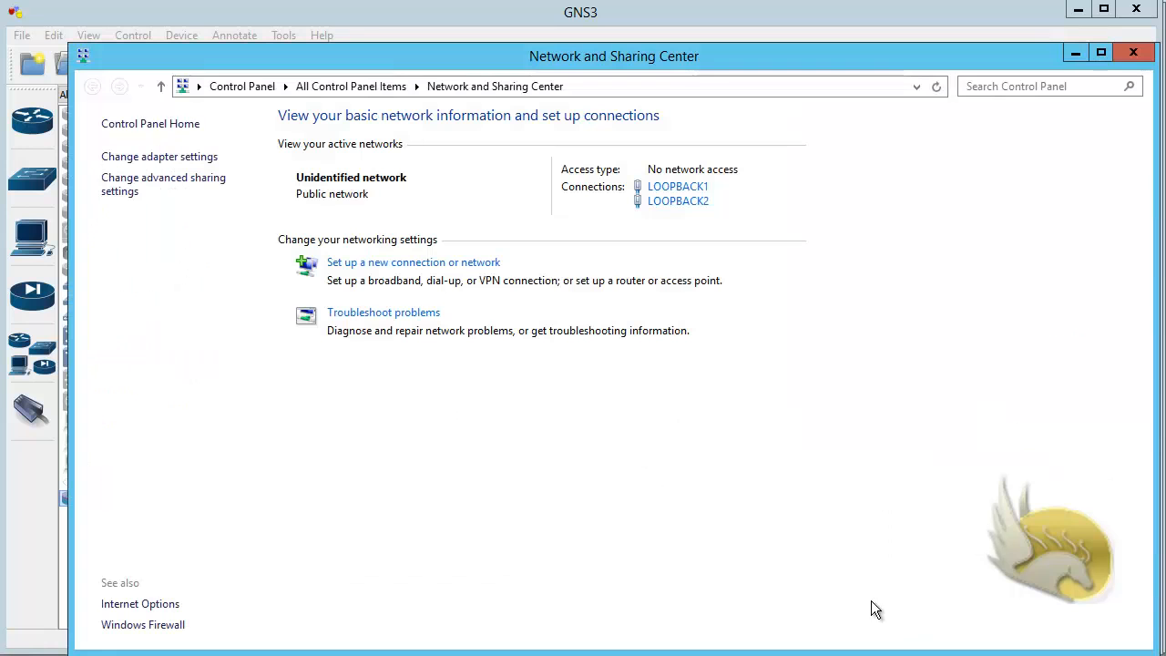
pyautogui.click(679, 187)
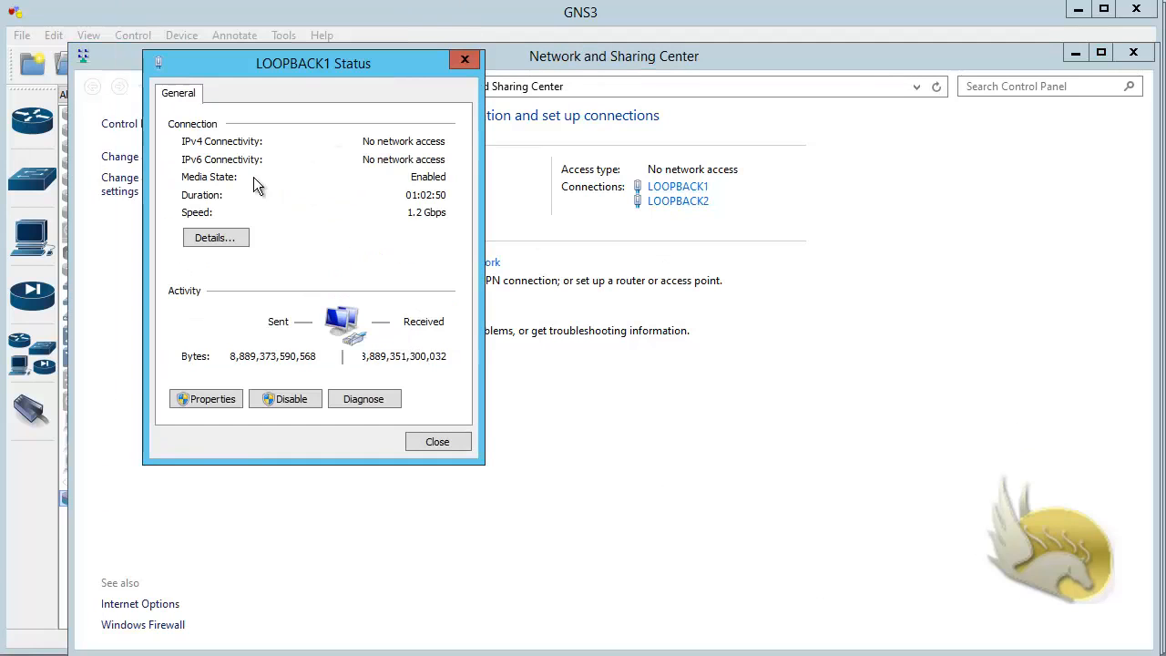
pyautogui.click(217, 238)
pyautogui.click(313, 224)
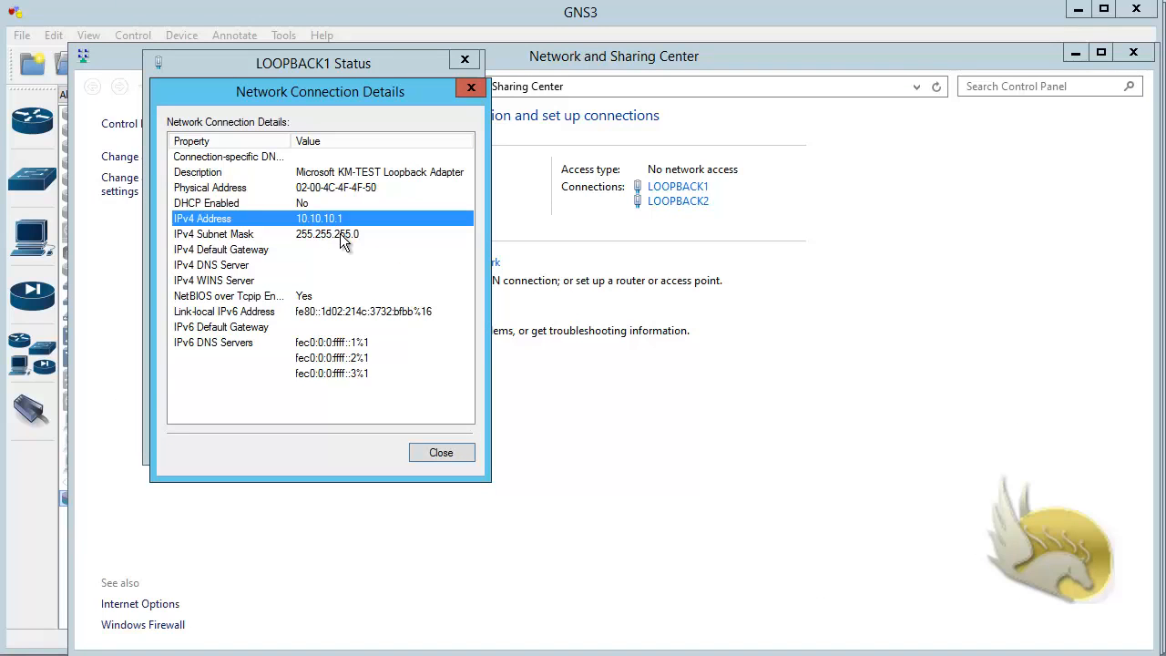
pyautogui.click(452, 453)
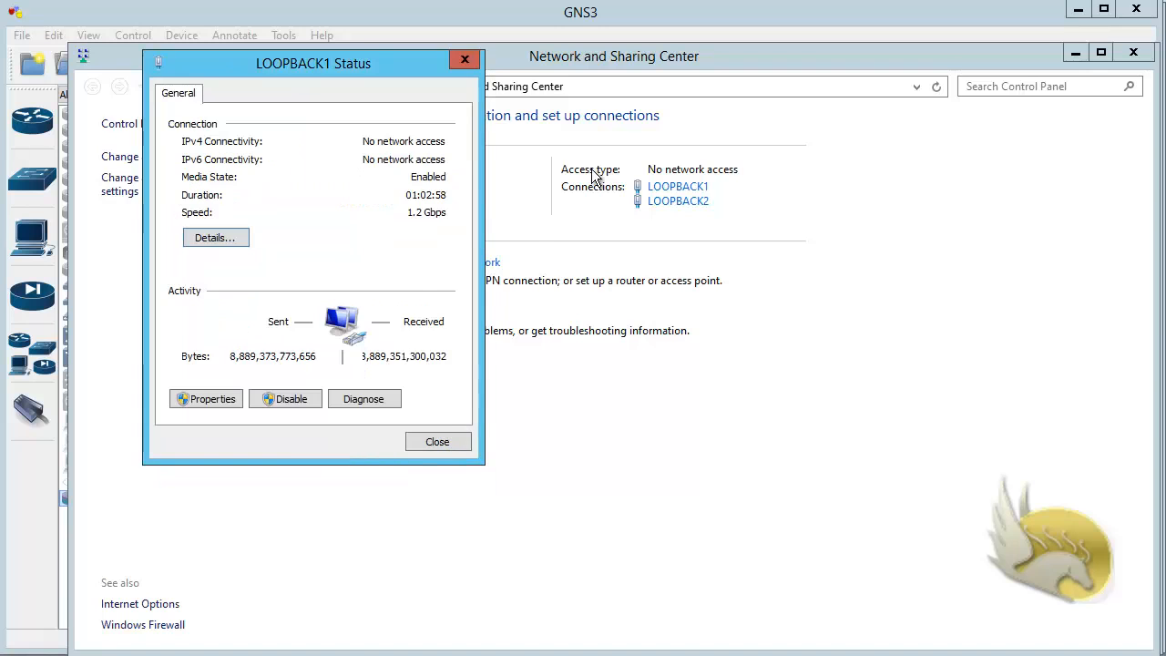
pyautogui.click(447, 440)
pyautogui.click(1133, 53)
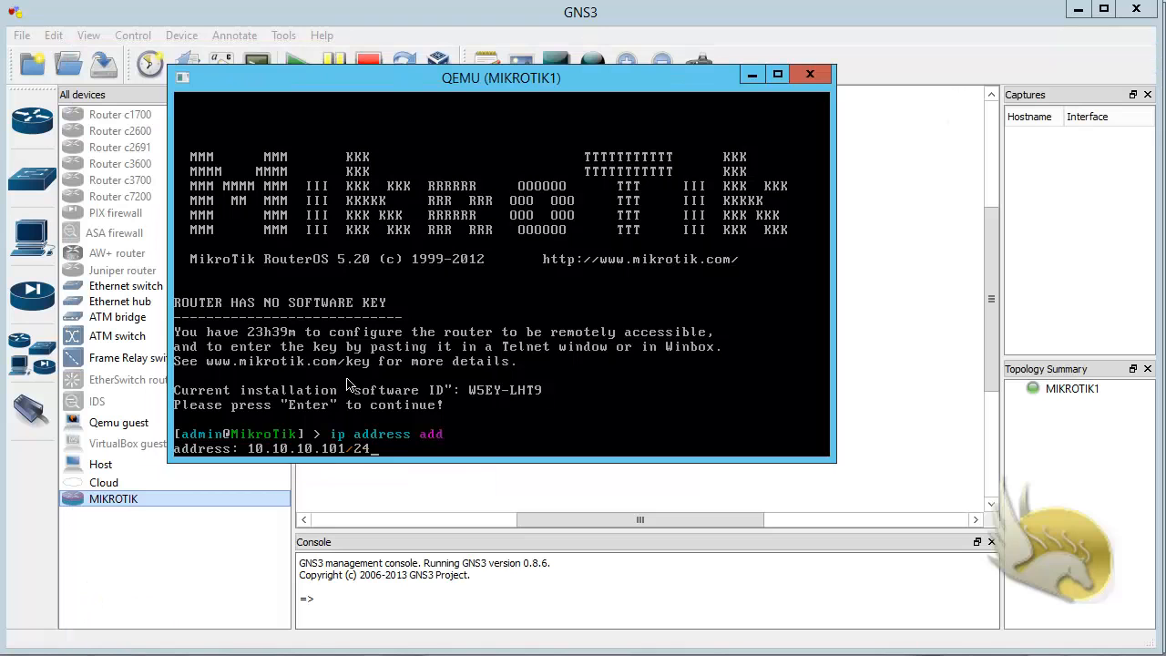
# Step: Submit the entered IP address and assign it to interface ether1
pyautogui.press('Return')
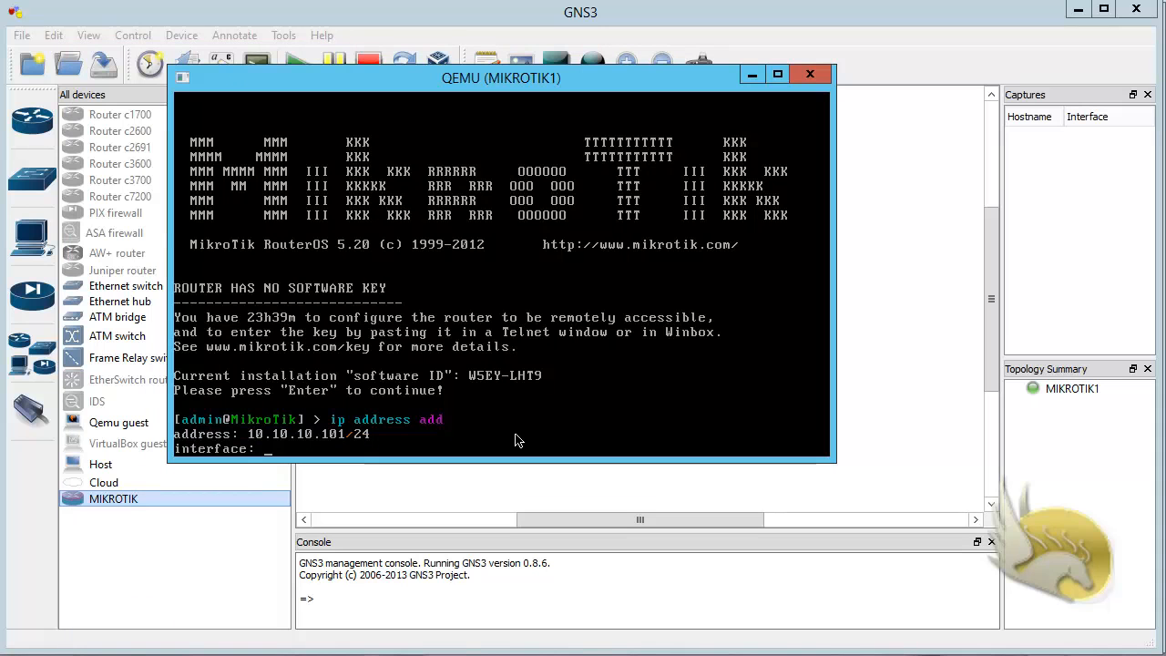
pyautogui.write('ether1')
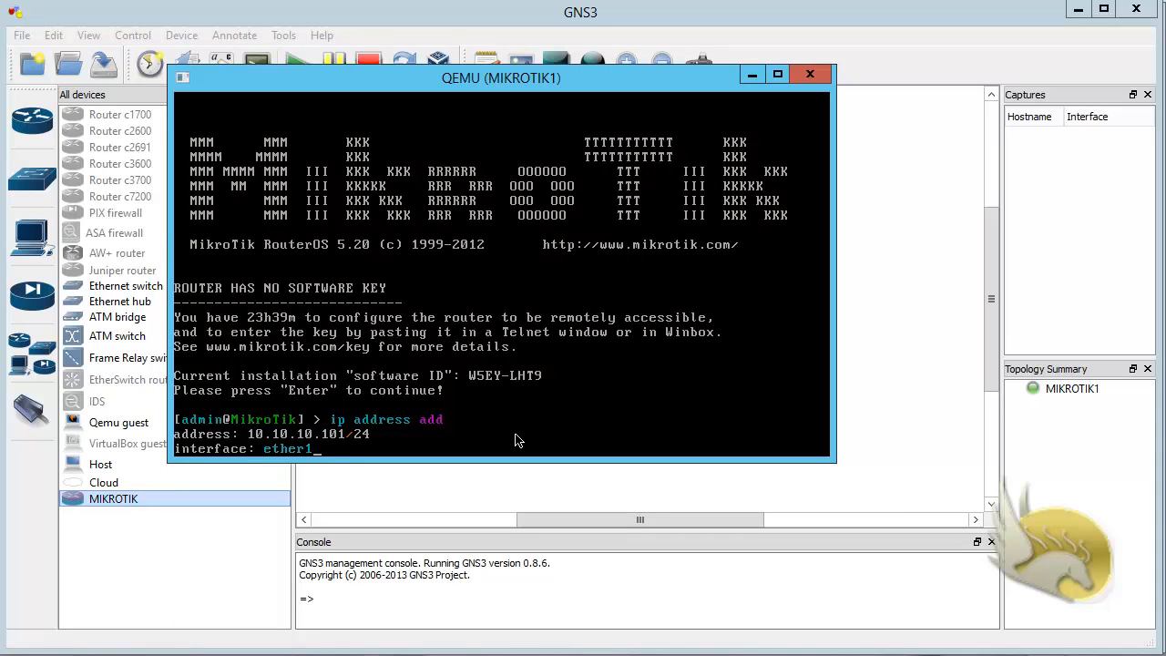
pyautogui.press('Return')
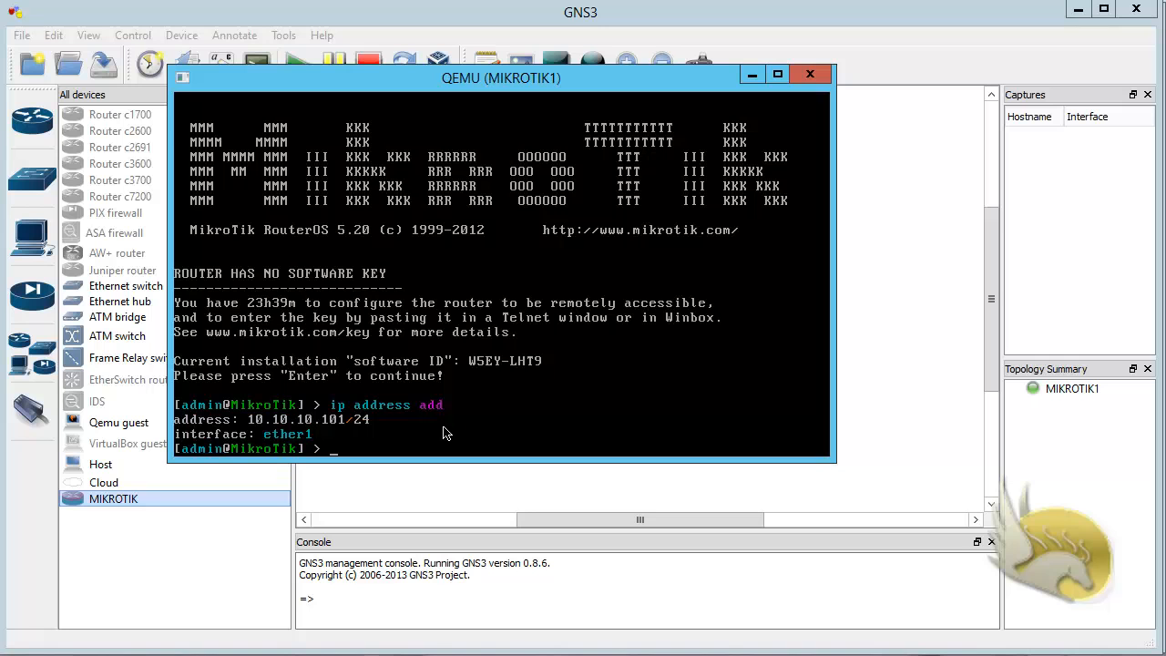
# Step: List the router's configured addresses with ip address print
pyautogui.write('ip address print')
pyautogui.press('Return')
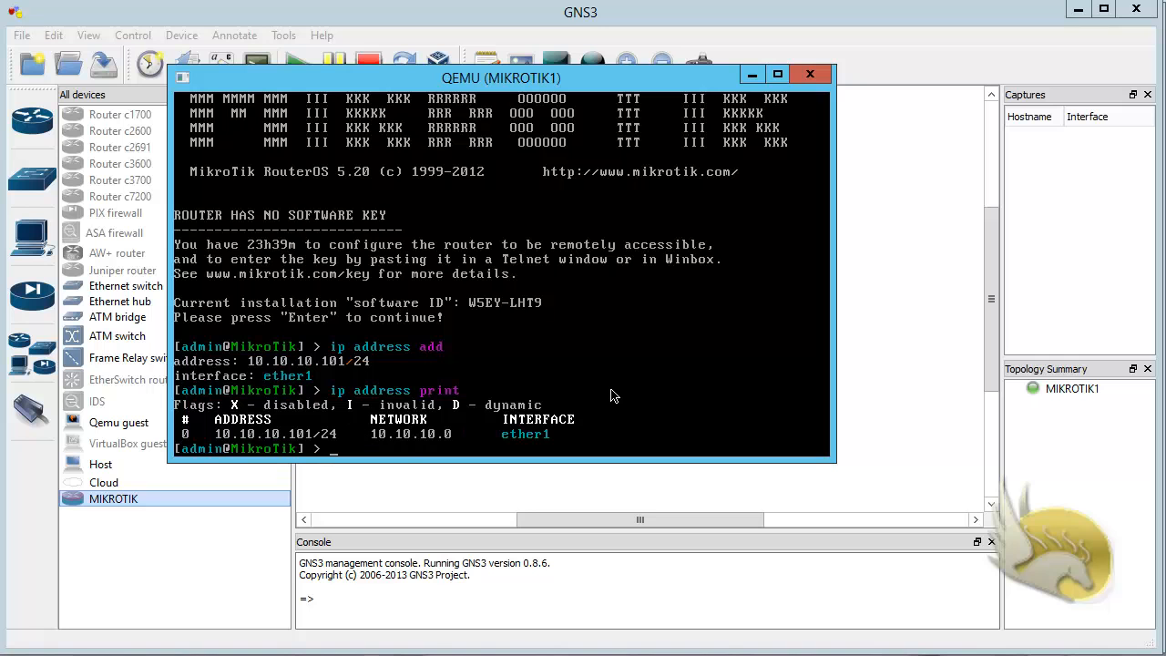
# Step: Shut down the router with system shut, answering y, and stop all devices in the GNS3 topology
pyautogui.write('system shut')
pyautogui.press('Return')
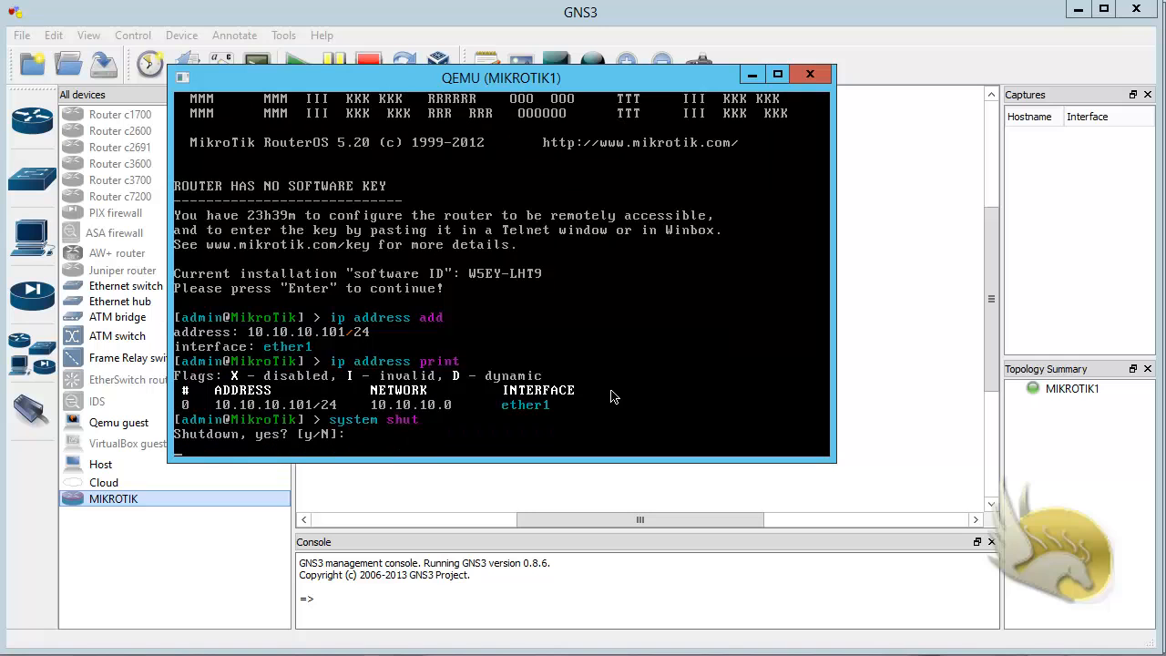
pyautogui.write('y')
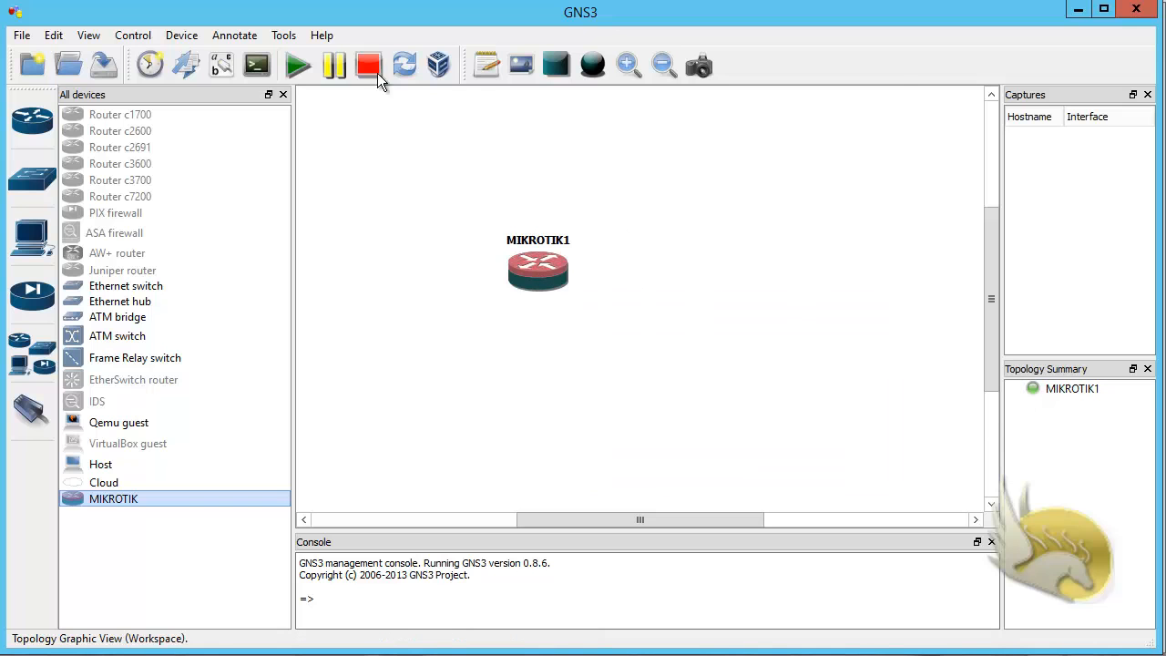
pyautogui.click(363, 68)
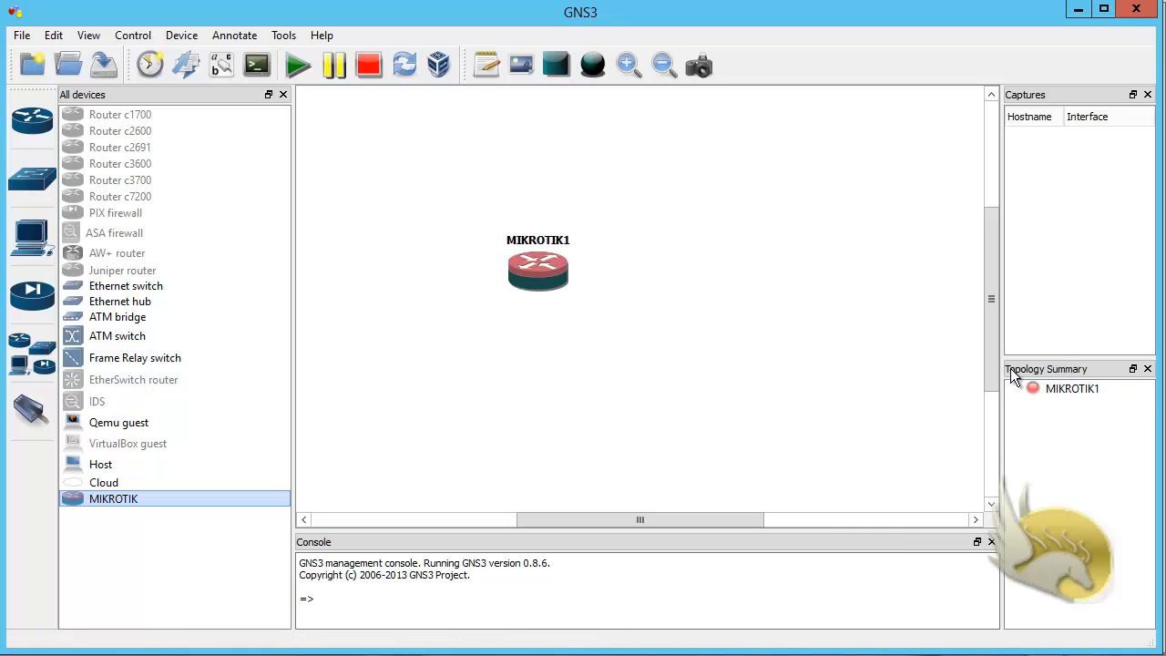
# Step: Move the MIKROTIK1 router higher in the workspace and place a Cloud node below it
pyautogui.moveTo(537, 283); pyautogui.dragTo(554, 191)
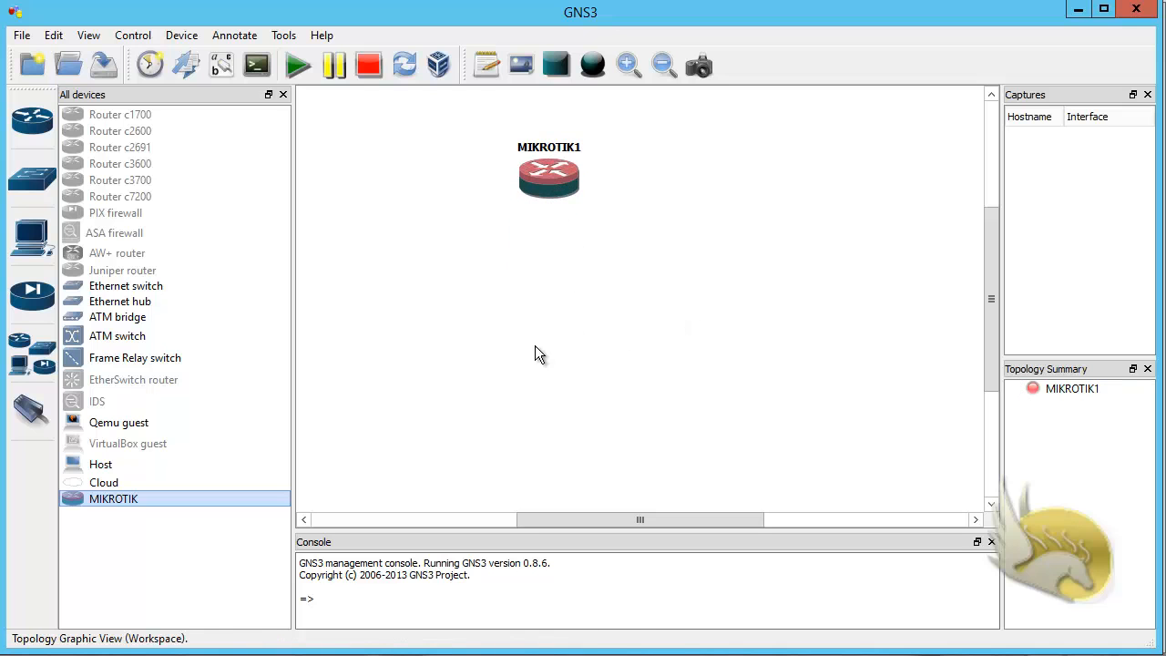
pyautogui.moveTo(107, 484); pyautogui.dragTo(208, 470)
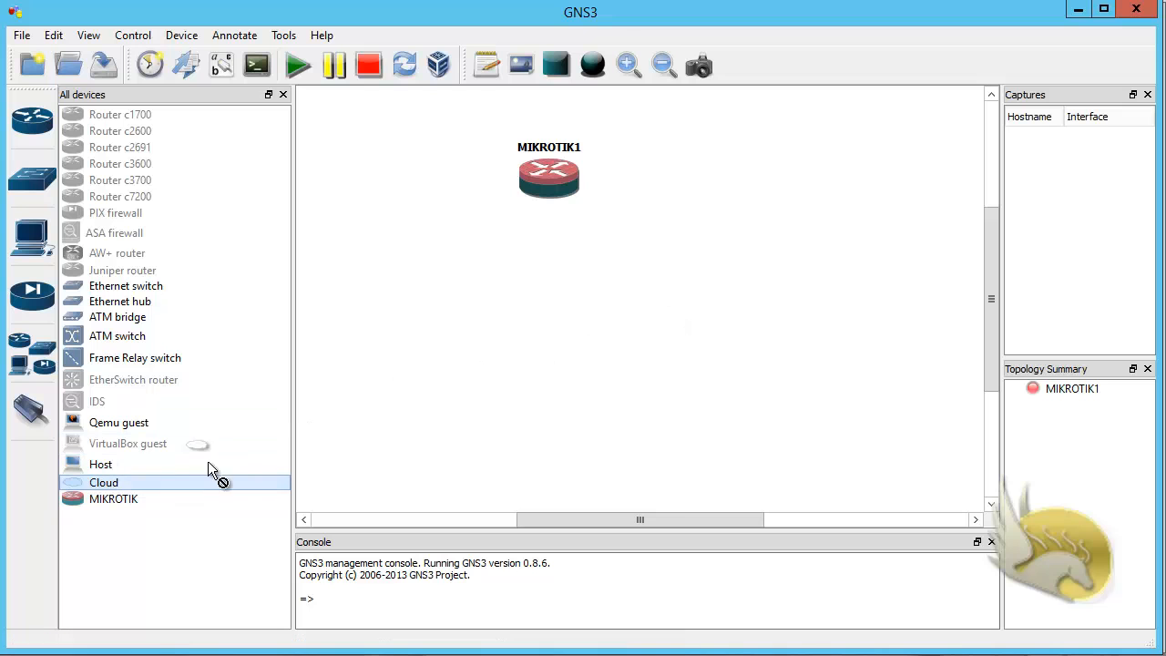
pyautogui.moveTo(501, 405); pyautogui.dragTo(538, 401)
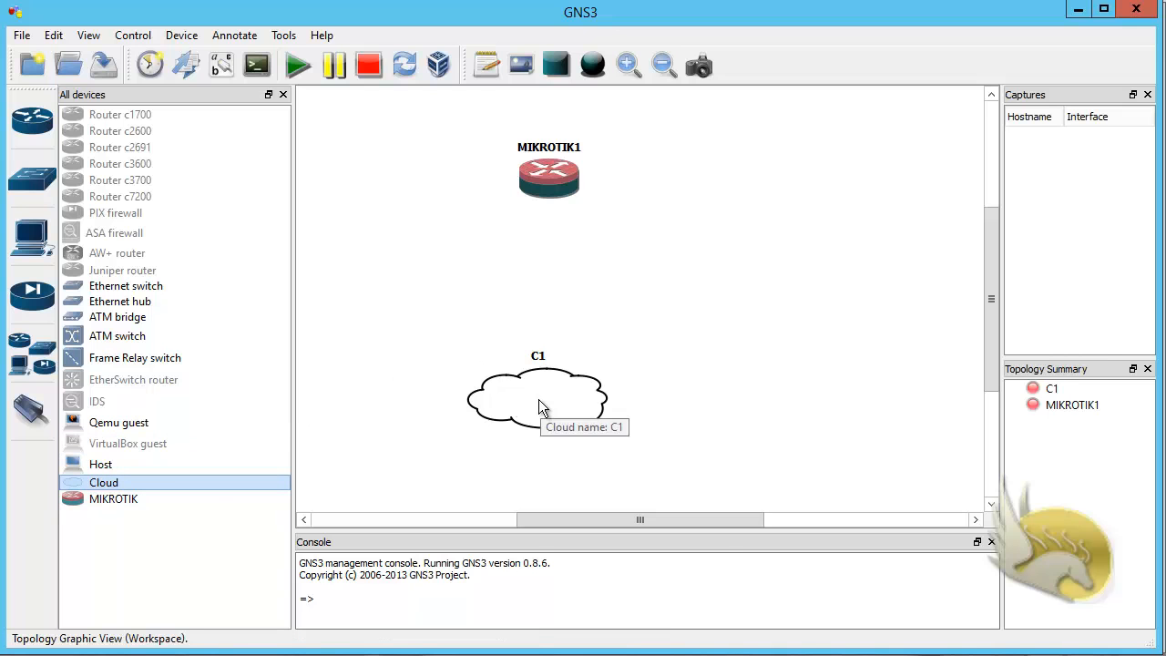
# Step: Add the LOOPBACK1 adapter as a generic Ethernet NIO on cloud C1, accept the configuration and shift the cloud slightly right
pyautogui.rightClick(539, 401)
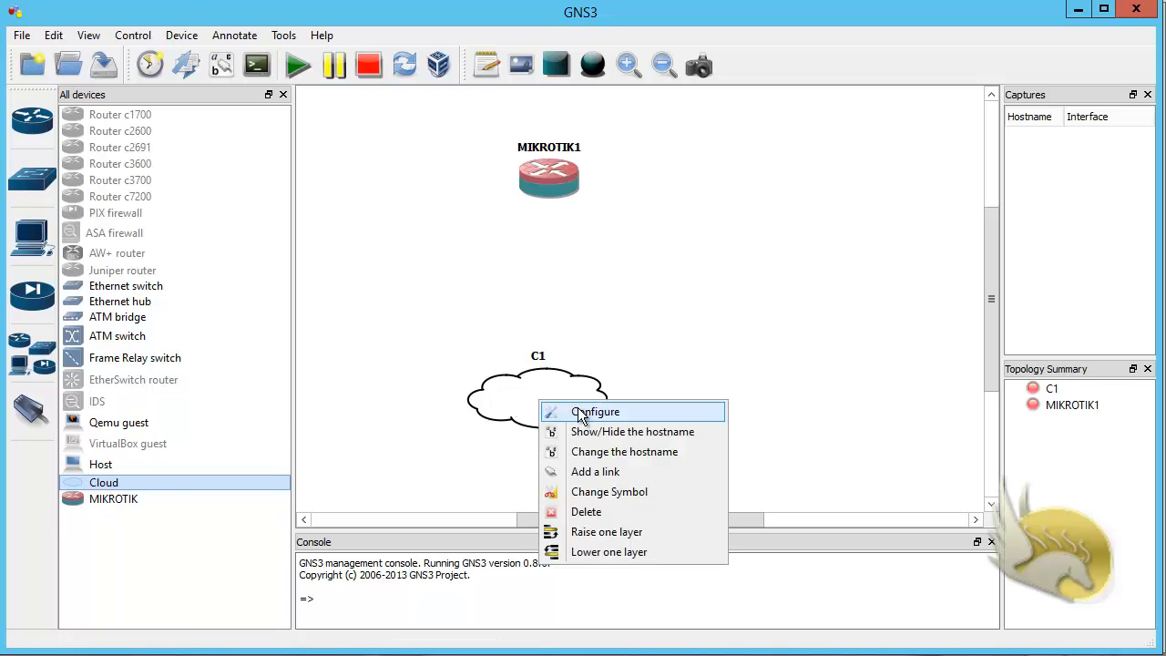
pyautogui.click(578, 409)
pyautogui.moveTo(209, 0); pyautogui.dragTo(407, 61)
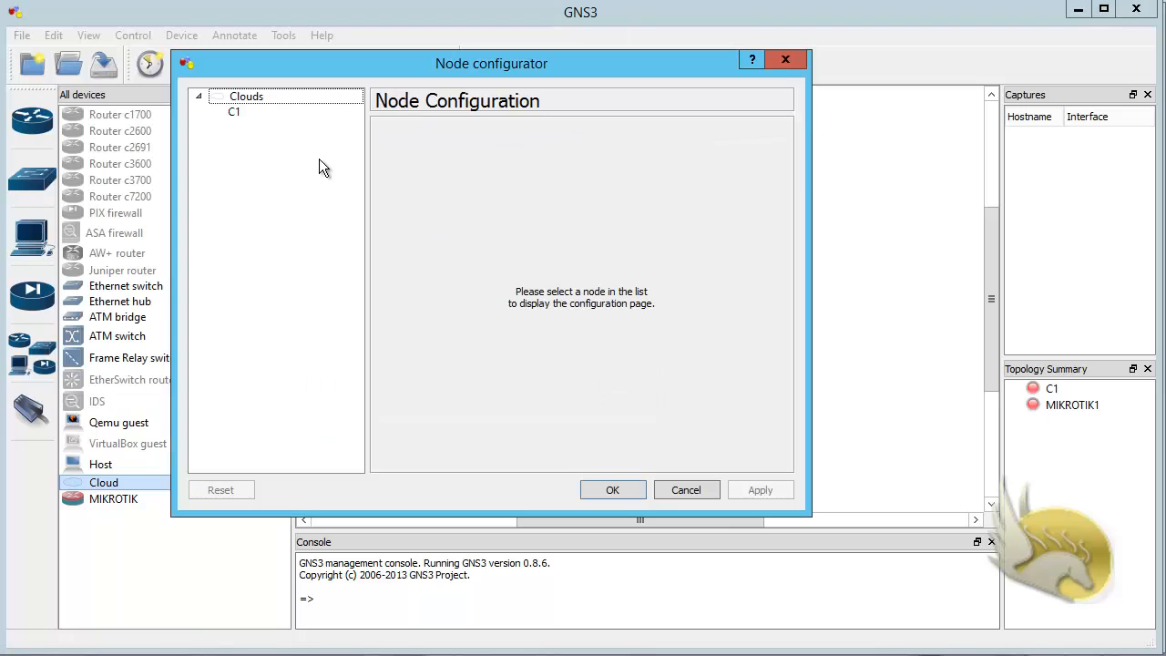
pyautogui.click(238, 112)
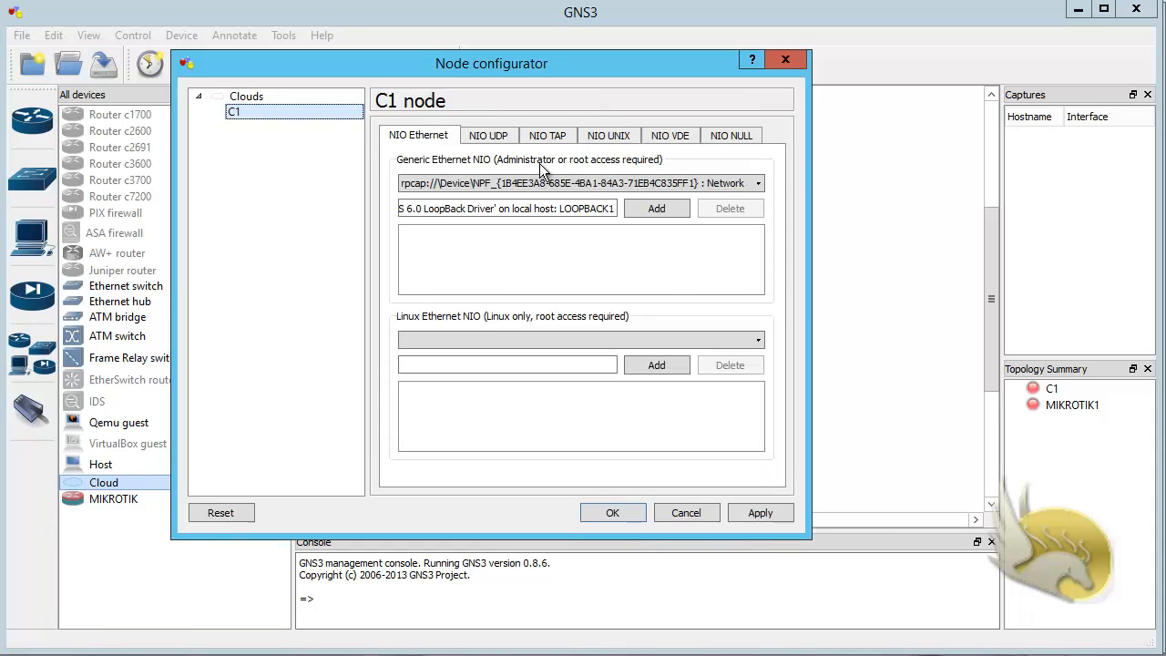
pyautogui.click(758, 183)
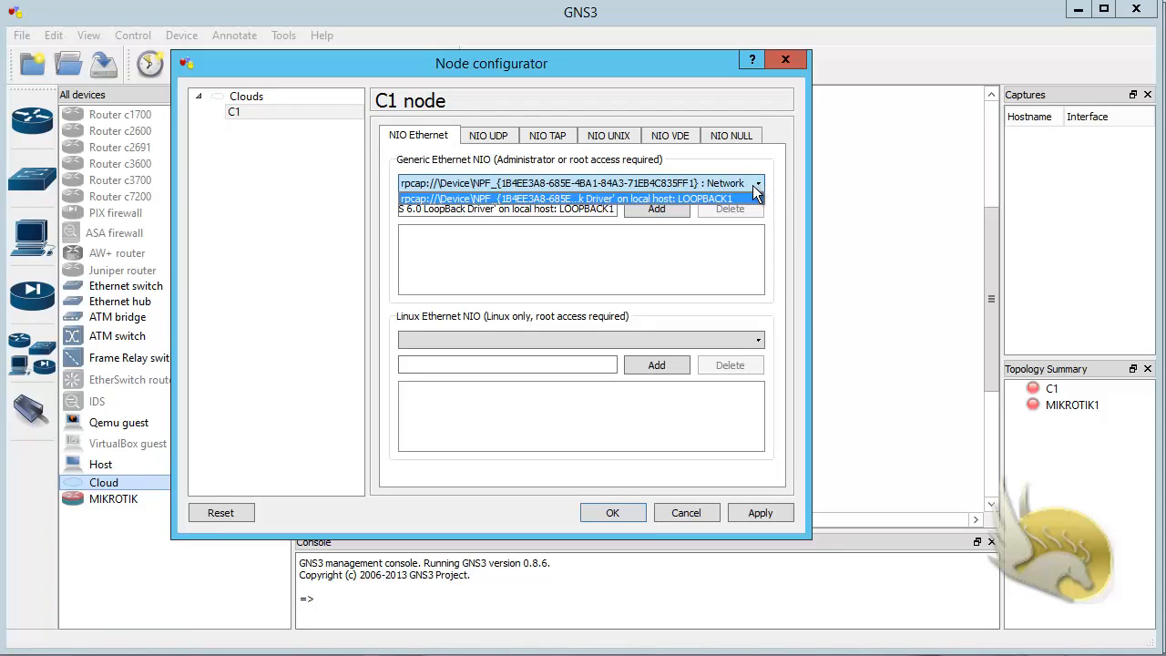
pyautogui.click(694, 198)
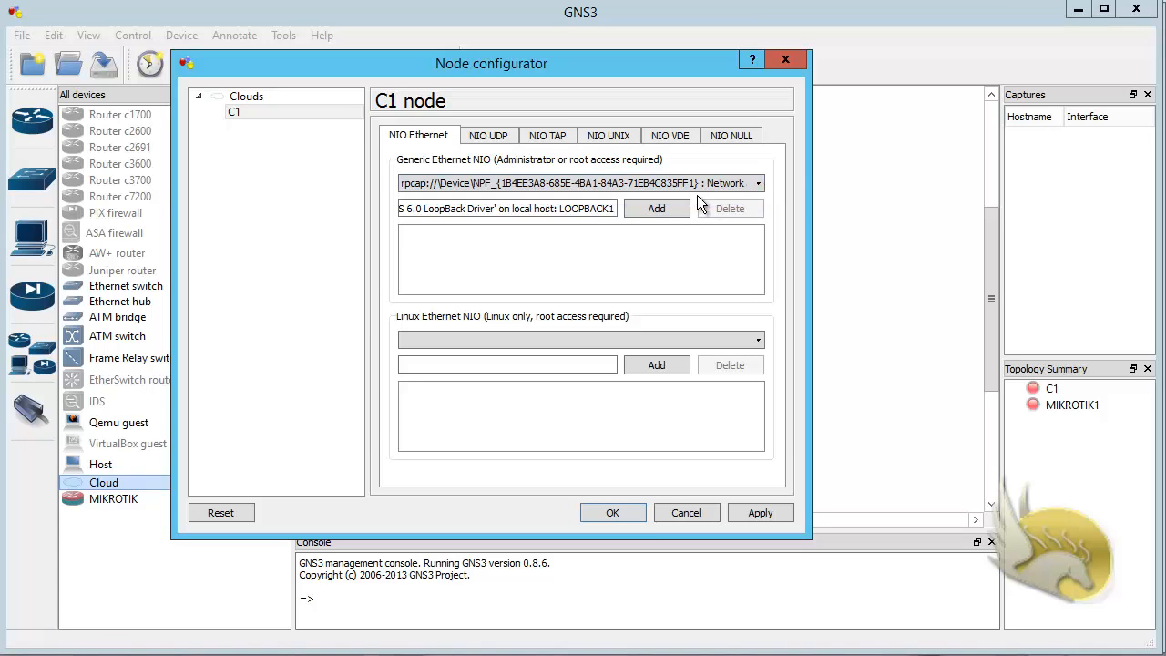
pyautogui.click(658, 209)
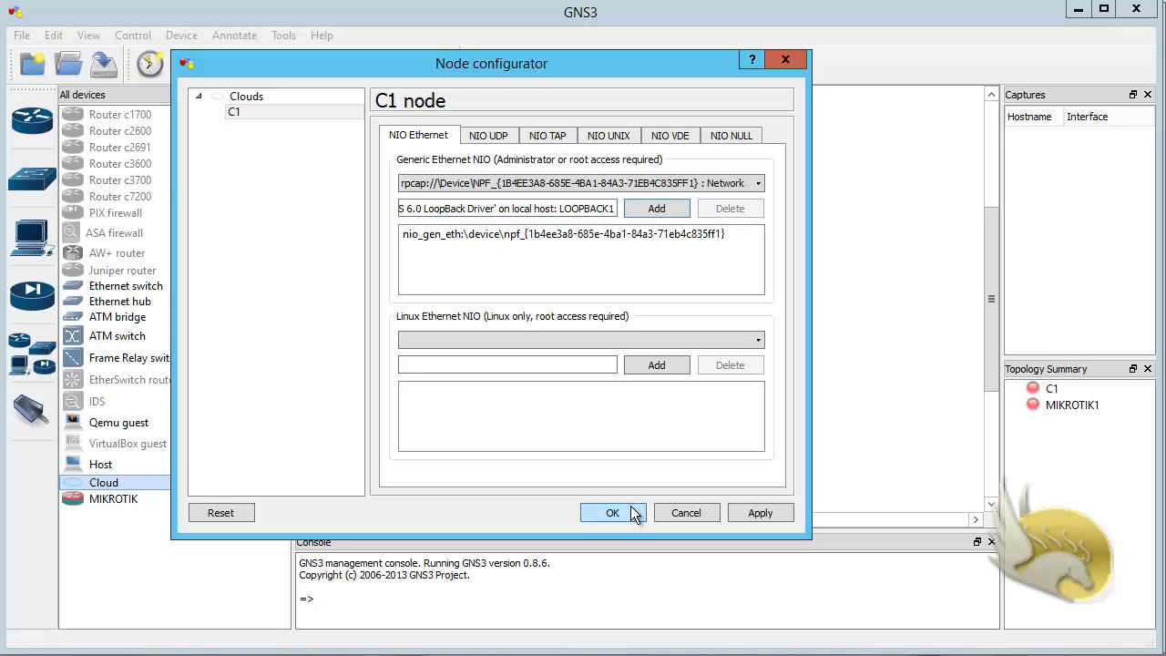
pyautogui.click(757, 186)
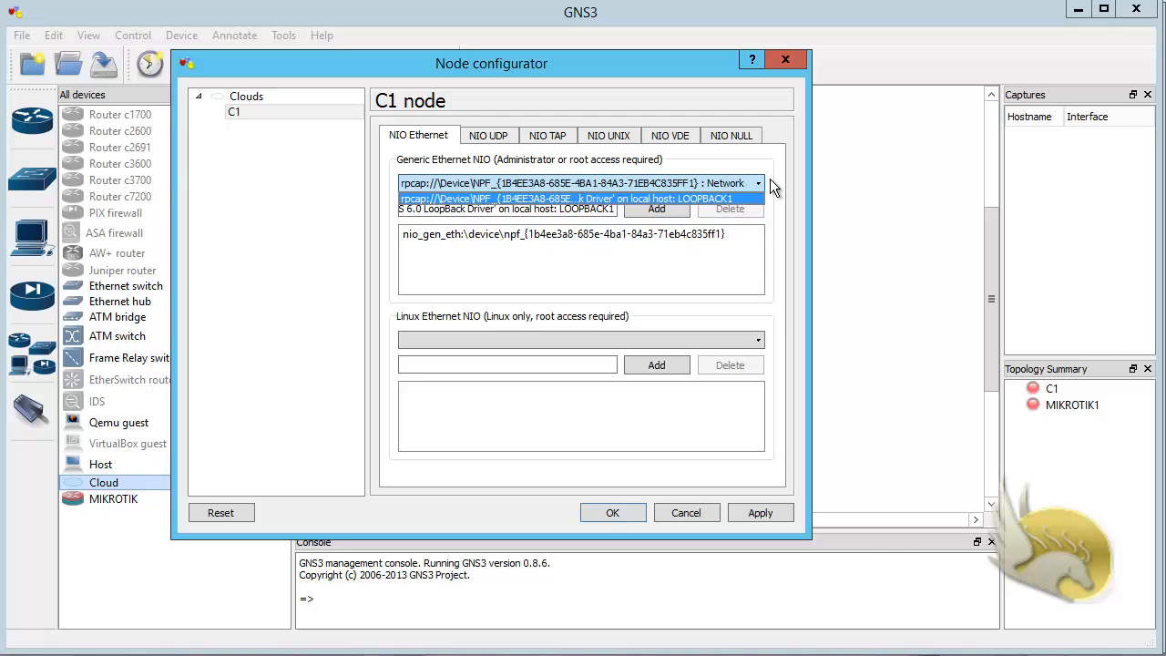
pyautogui.click(771, 183)
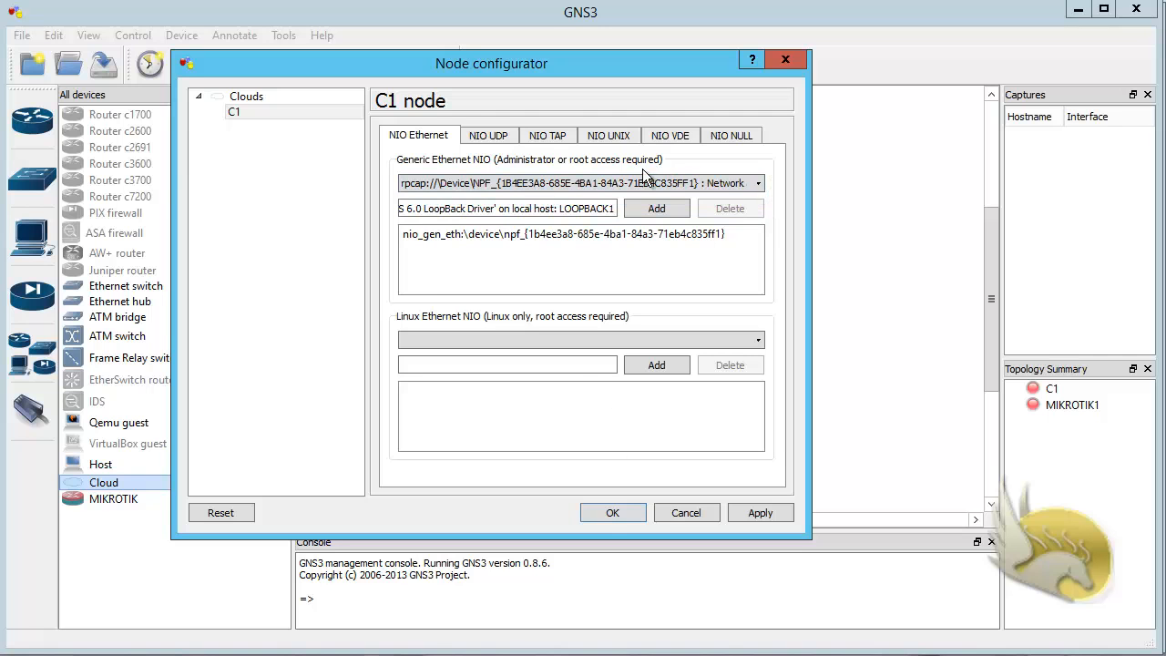
pyautogui.click(546, 364)
pyautogui.click(604, 512)
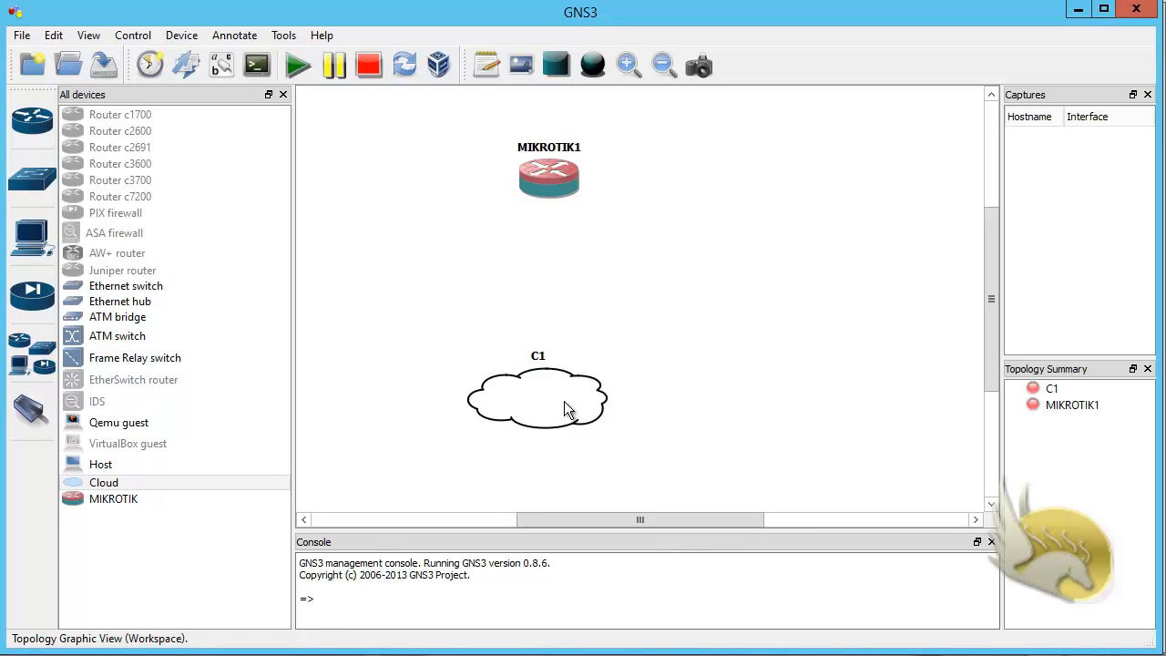
pyautogui.moveTo(564, 401); pyautogui.dragTo(604, 403)
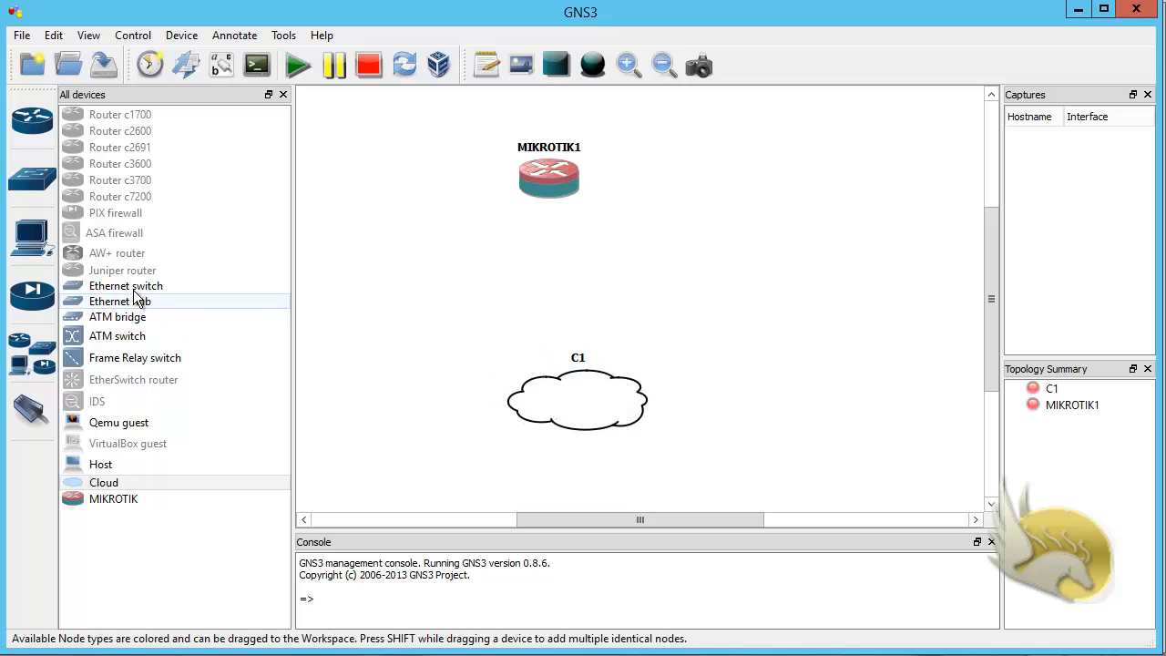
# Step: Place an Ethernet switch between the MIKROTIK1 router and cloud C1, and review its port settings without changing them
pyautogui.moveTo(137, 287); pyautogui.dragTo(225, 291)
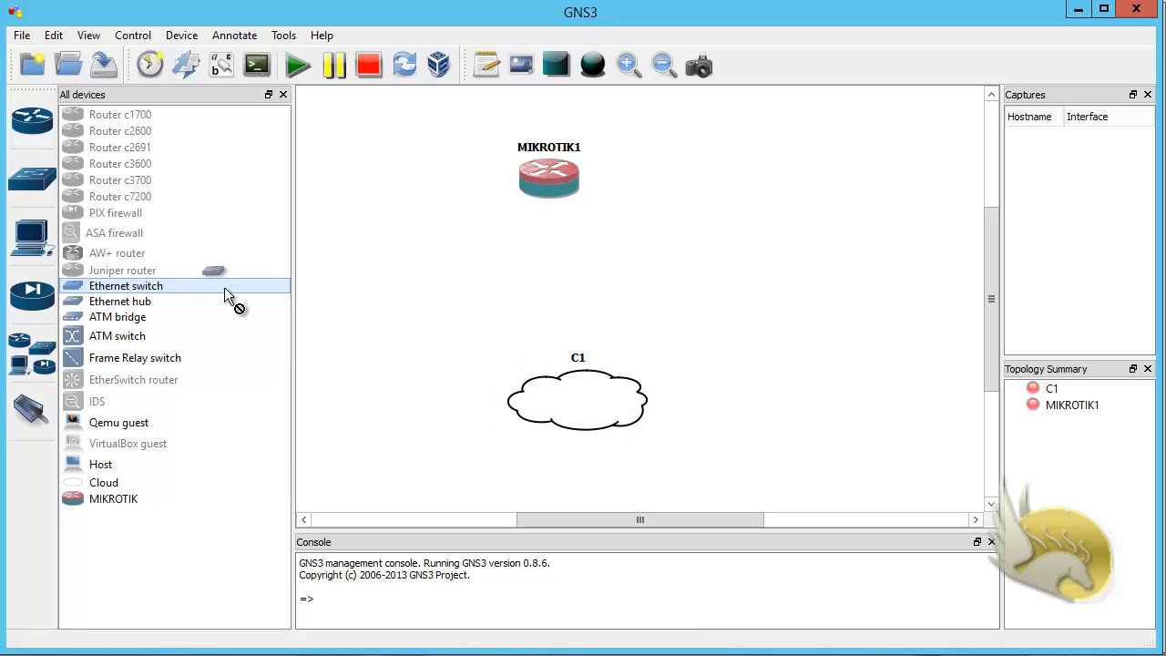
pyautogui.moveTo(552, 296); pyautogui.dragTo(552, 296)
pyautogui.rightClick(552, 295)
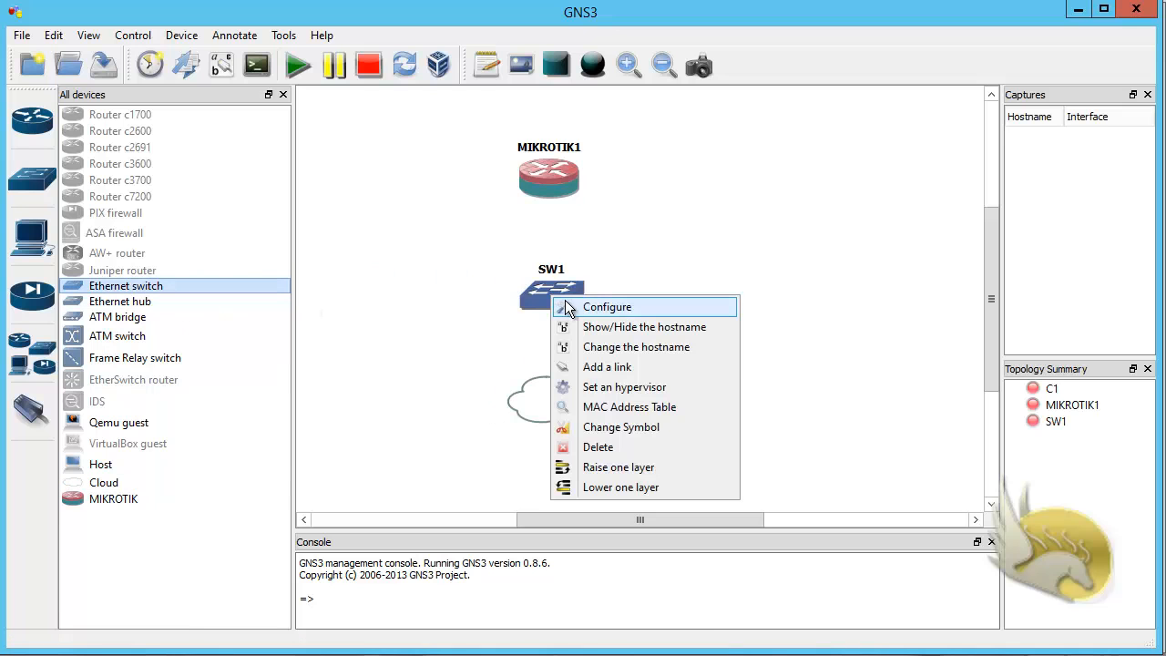
pyautogui.click(606, 307)
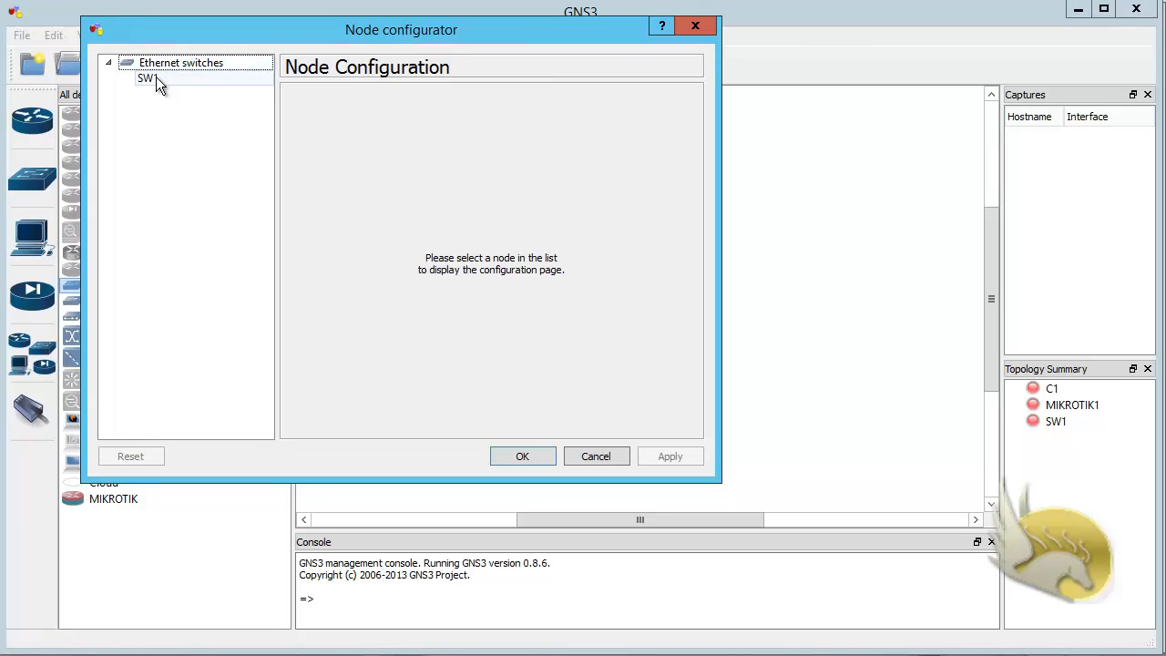
pyautogui.click(151, 78)
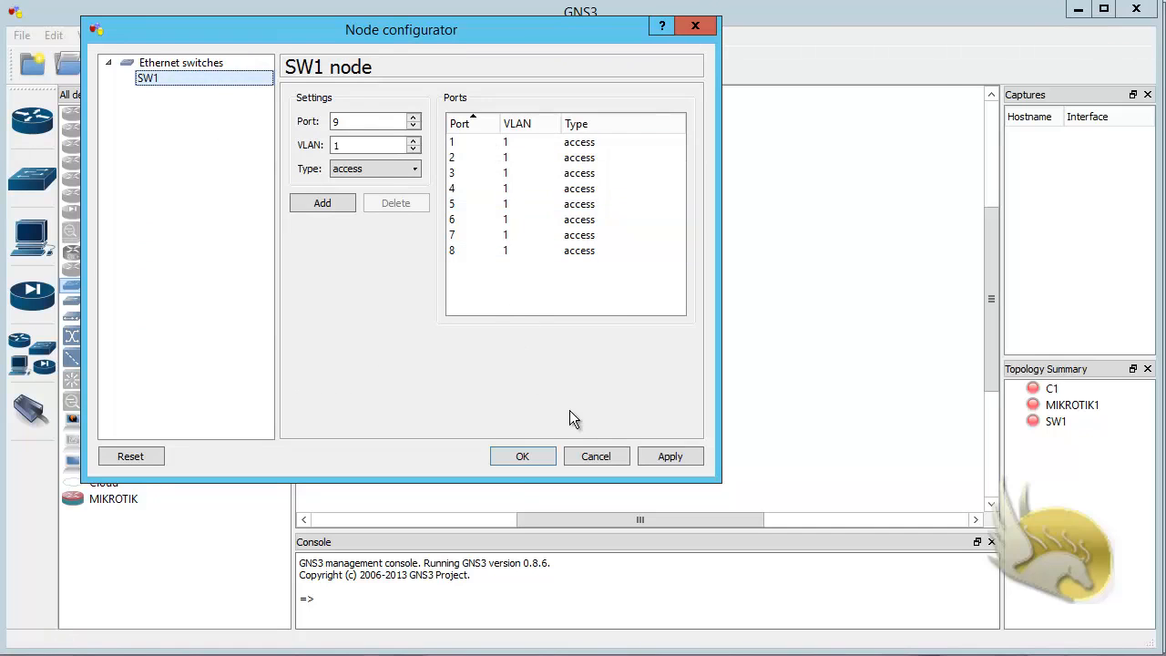
pyautogui.click(594, 455)
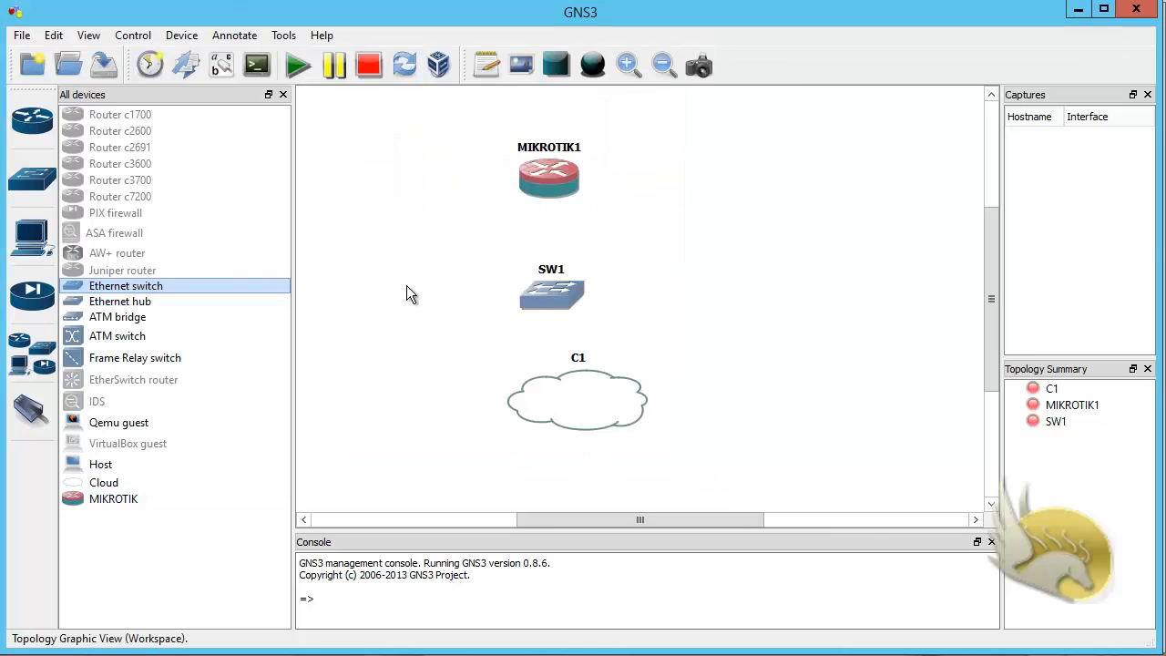
# Step: Link the LOOPBACK1 interface of cloud C1 to port 1 of switch SW1
pyautogui.click(33, 418)
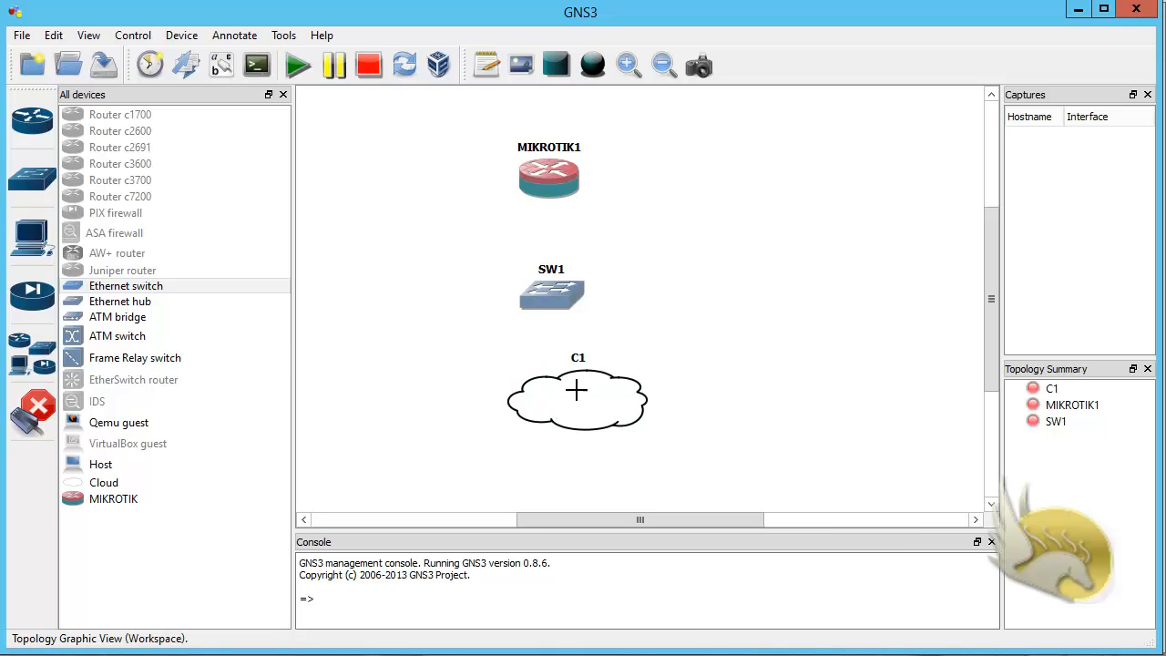
pyautogui.click(579, 392)
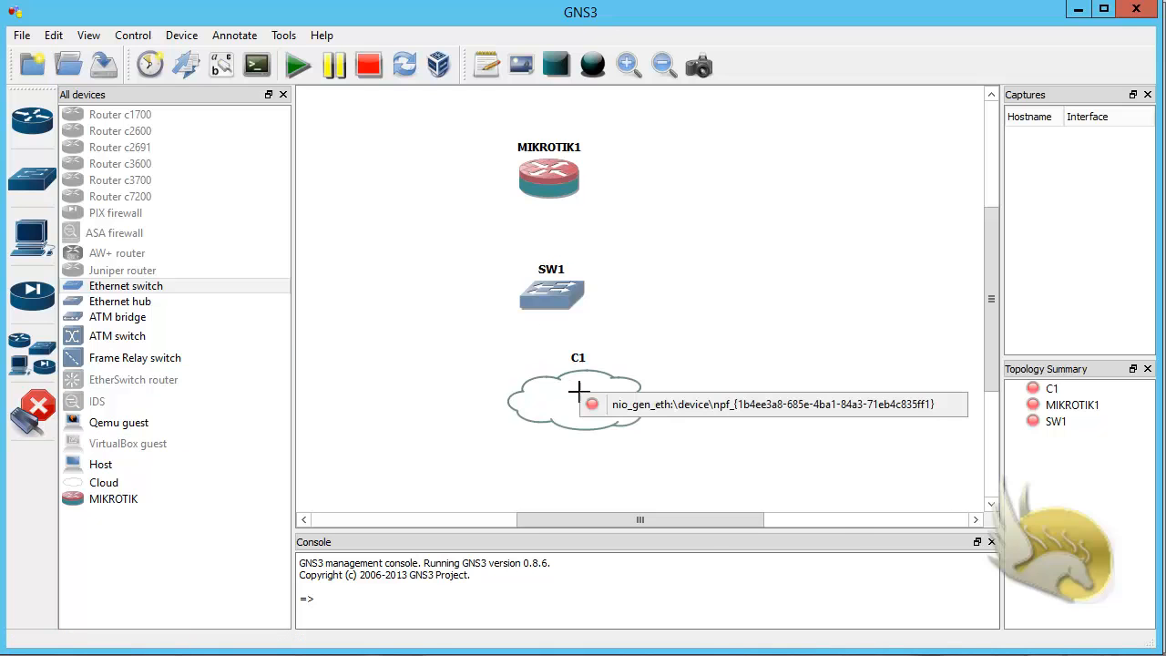
pyautogui.click(650, 404)
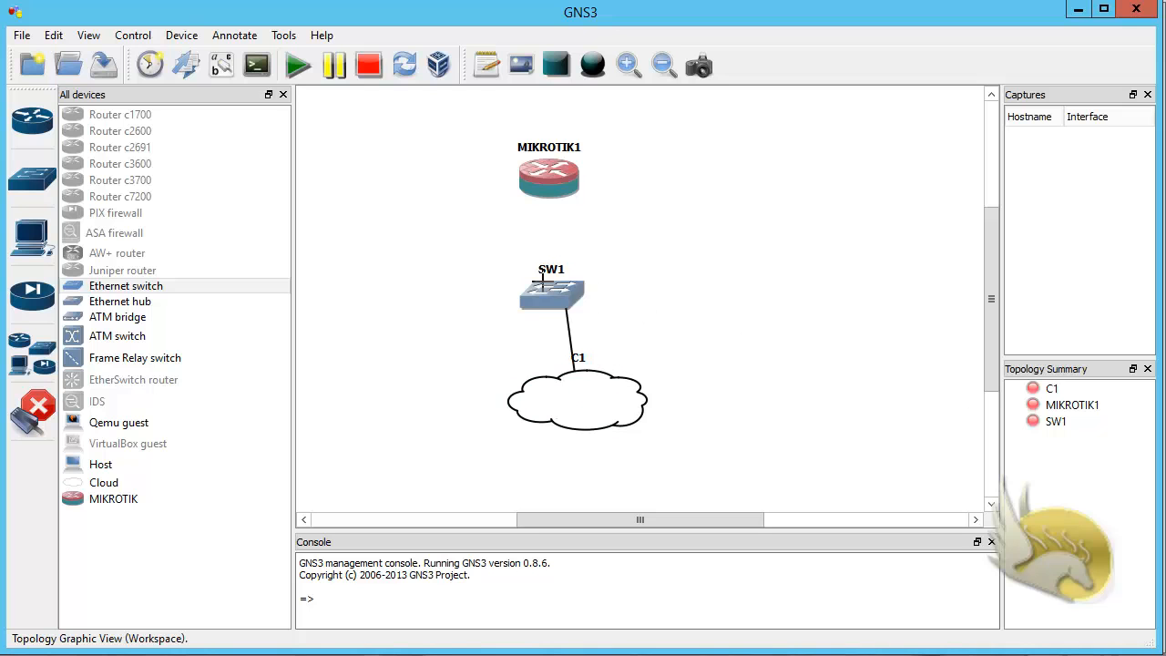
pyautogui.click(557, 288)
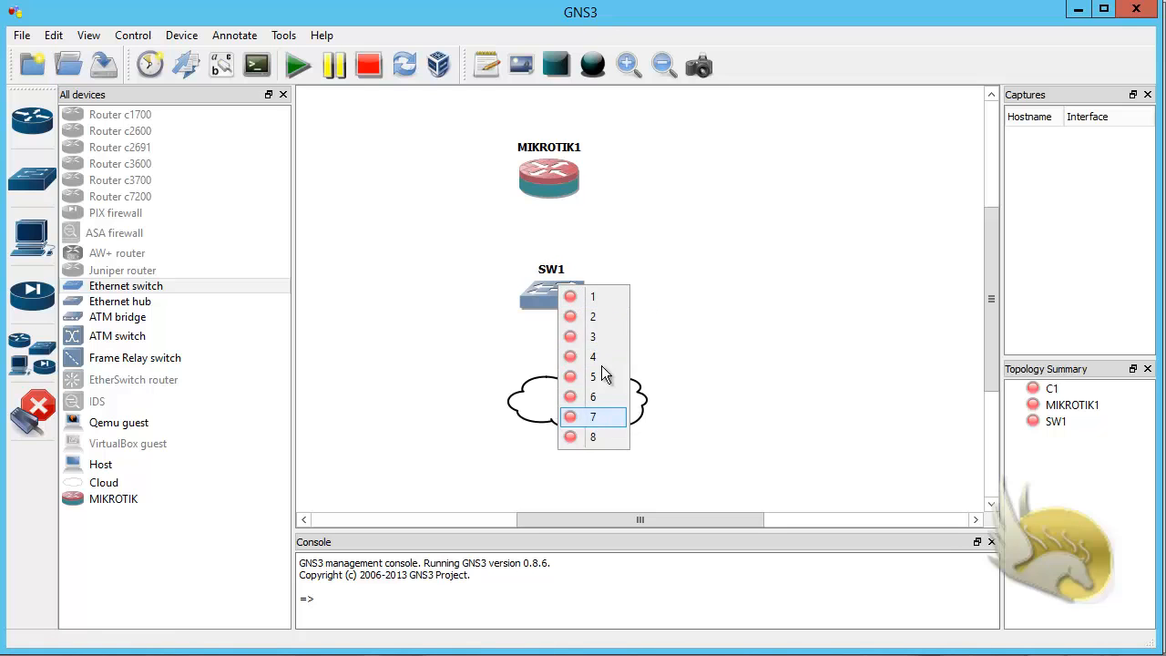
pyautogui.click(567, 304)
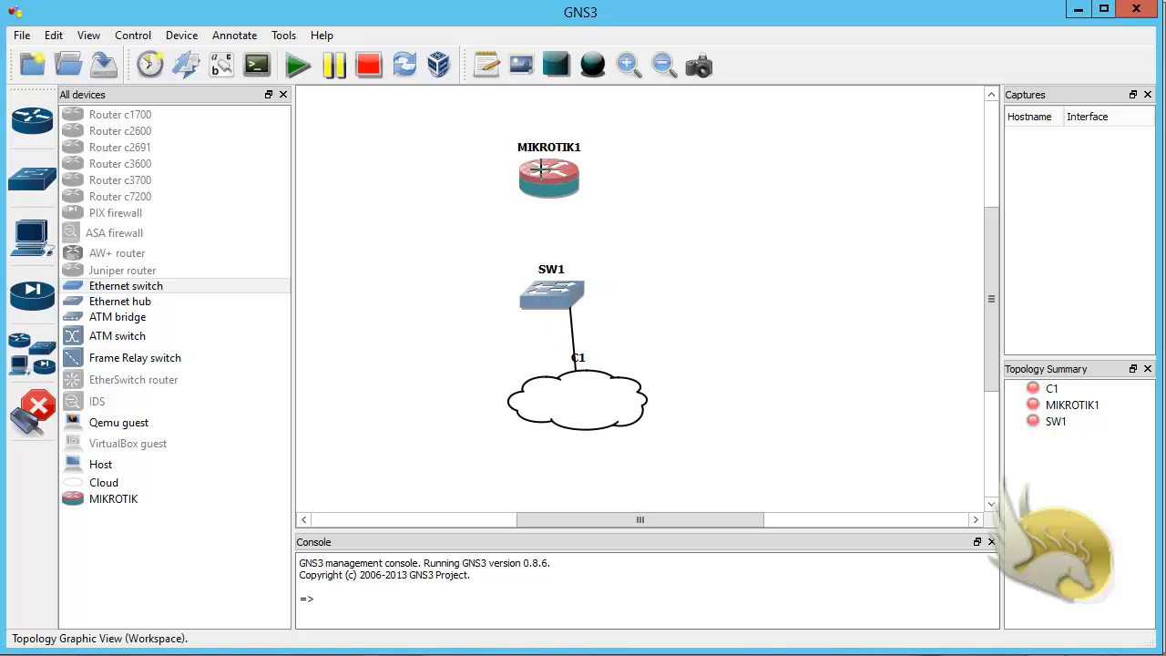
# Step: Link interface e0 of the MIKROTIK1 router to port 2 of switch SW1 and leave link mode
pyautogui.click(573, 187)
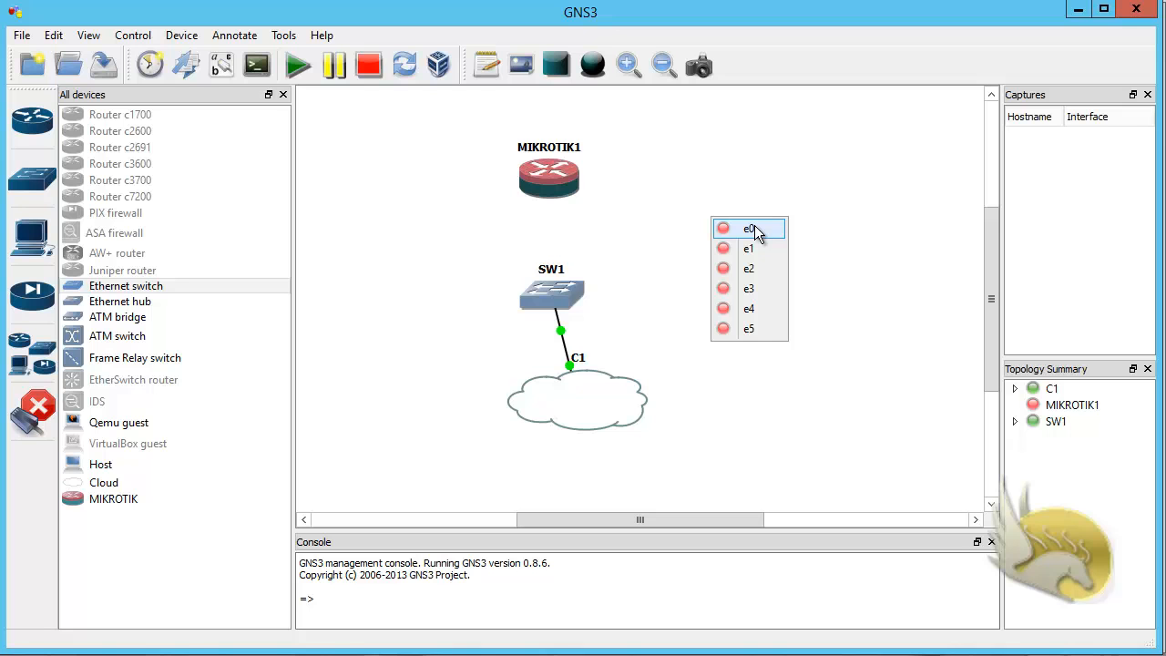
pyautogui.click(766, 228)
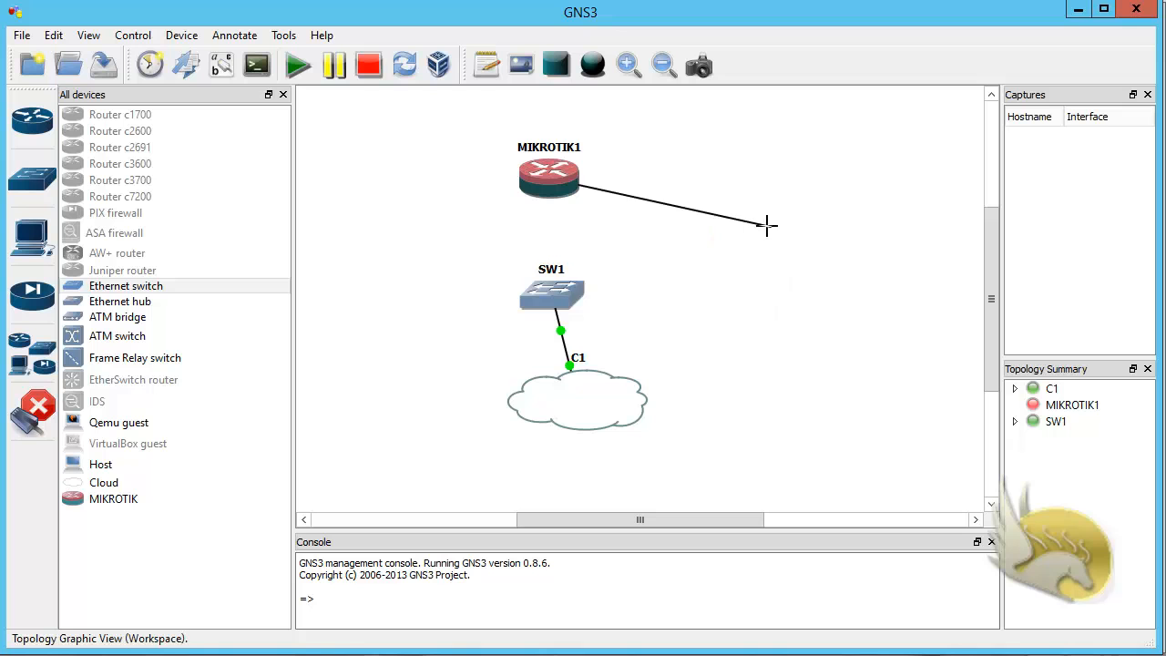
pyautogui.click(547, 288)
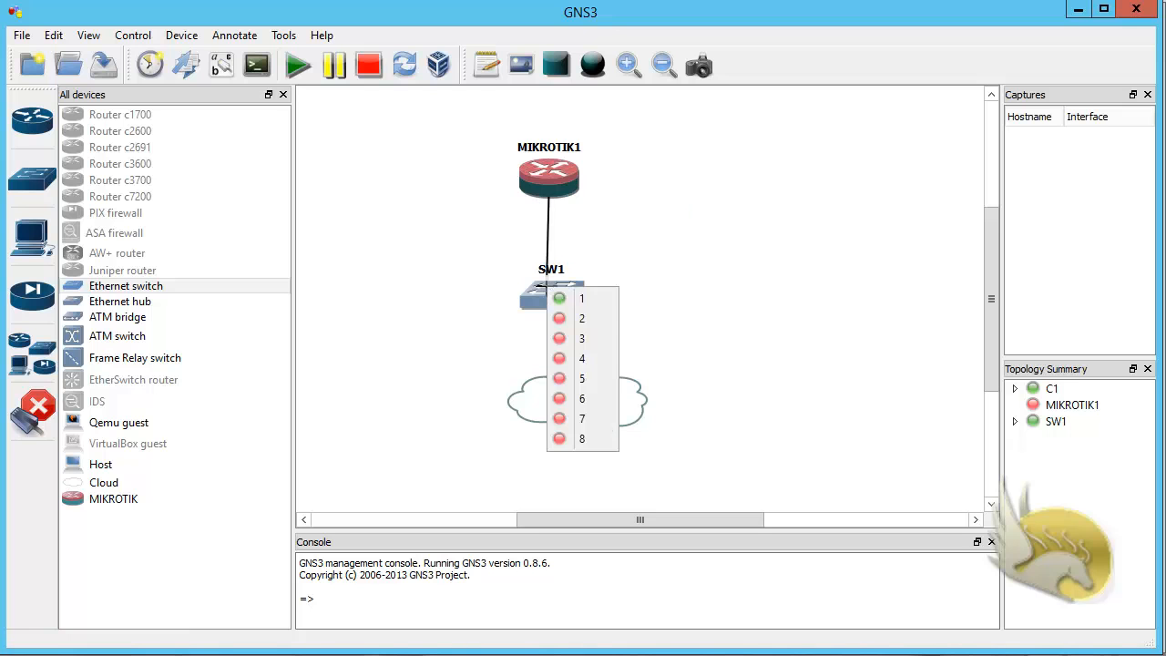
pyautogui.click(574, 319)
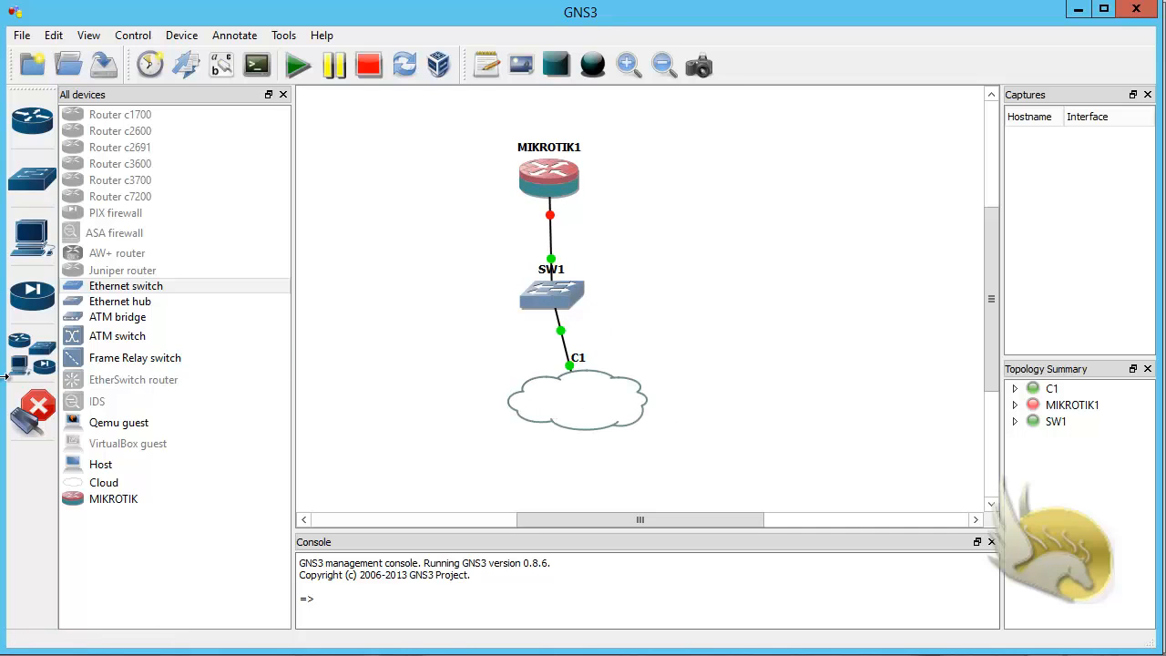
pyautogui.click(33, 401)
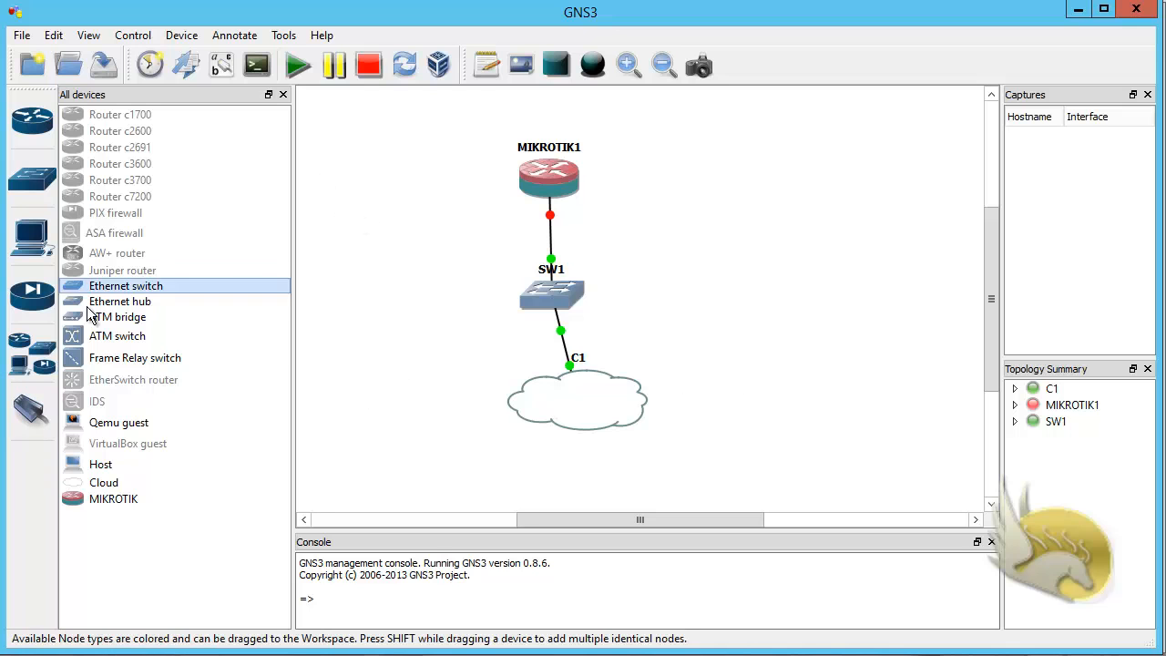
# Step: Hide the device list and start all devices in the topology
pyautogui.click(44, 361)
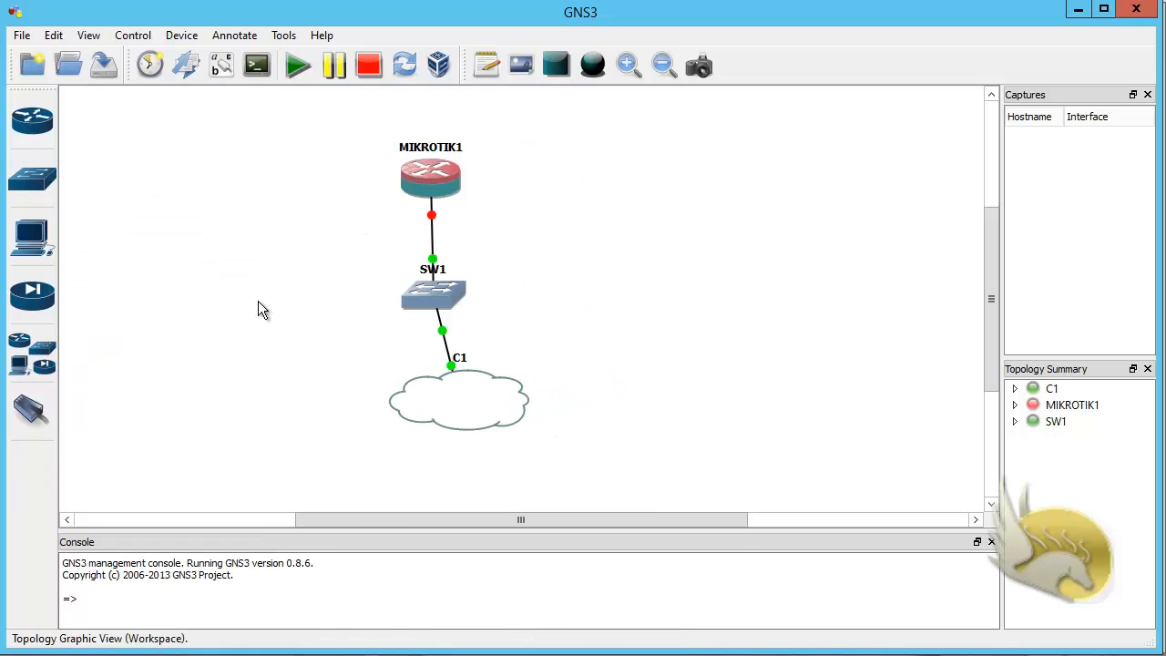
pyautogui.click(298, 78)
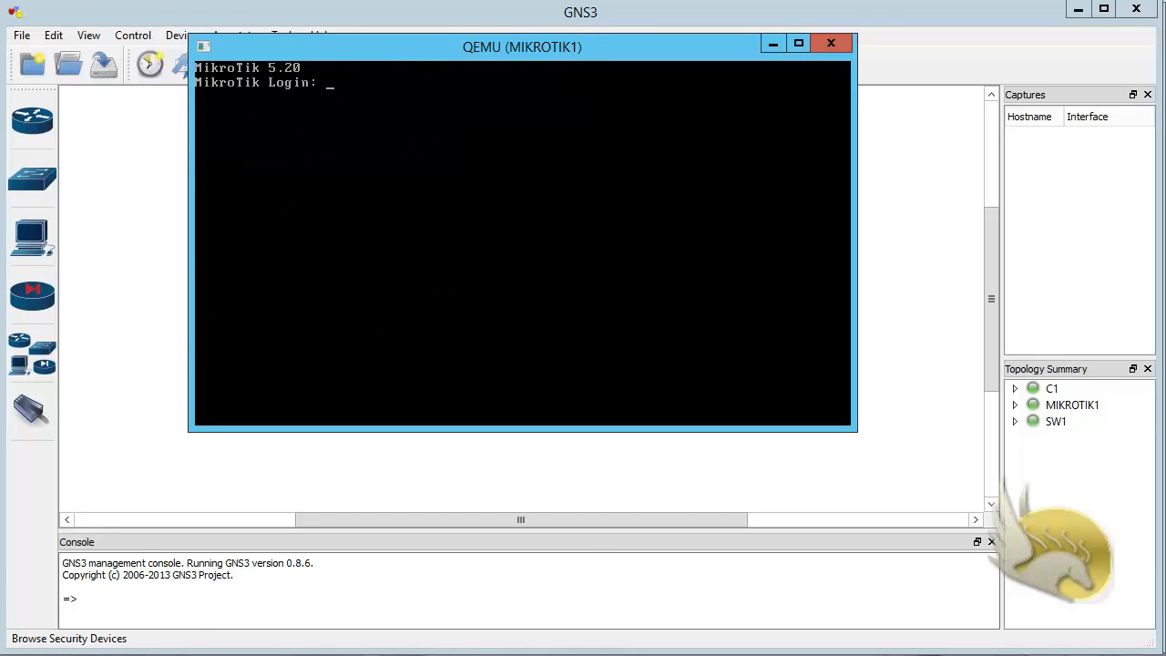
# Step: Switch to File Explorer, launch winbox.exe from the D: drive's Program Files\GNS3 folder and minimize the folder window
pyautogui.hotkey('alt', 'Tab')
pyautogui.scroll(-5, 765, 429)
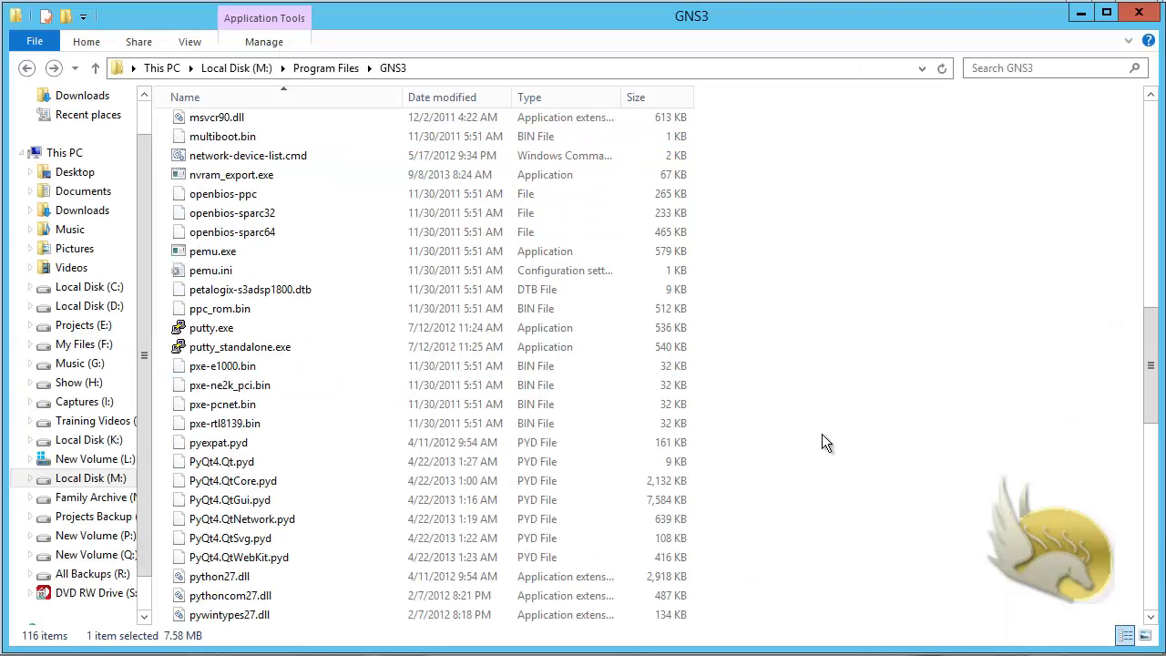
pyautogui.scroll(-10, 822, 442)
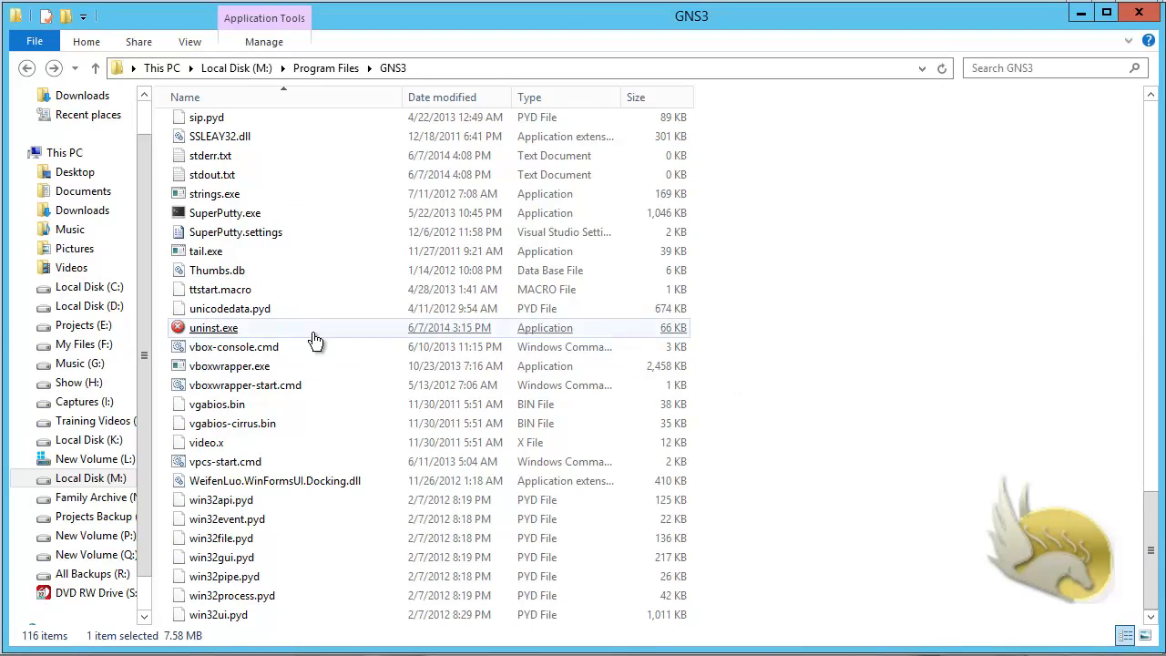
pyautogui.click(122, 307)
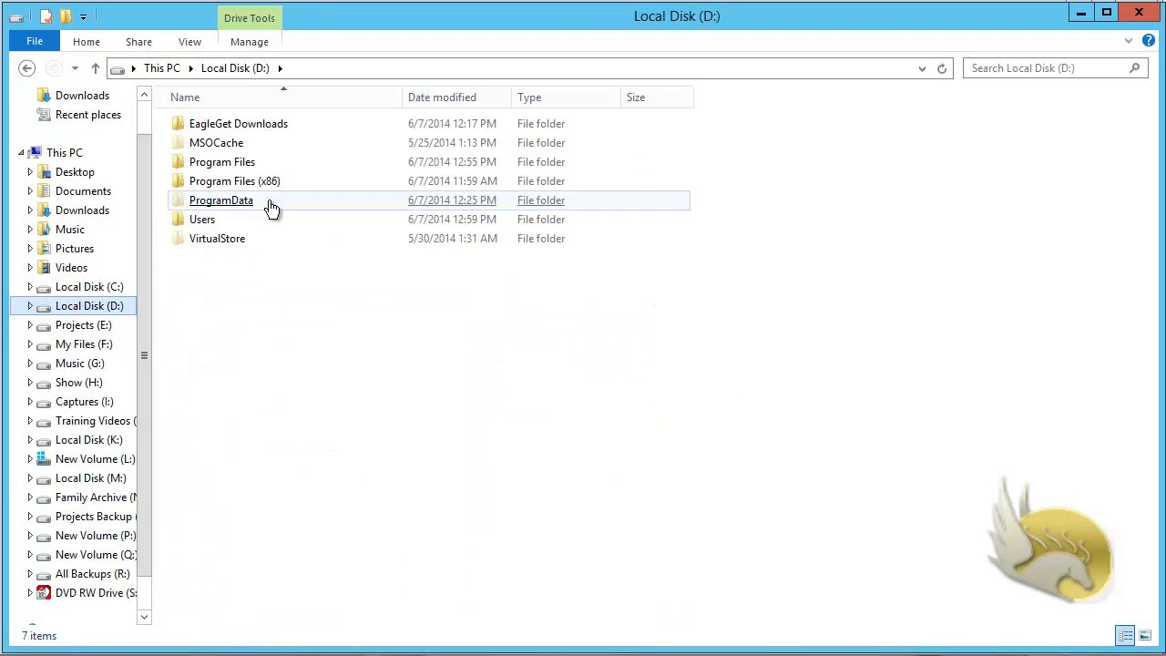
pyautogui.doubleClick(232, 165)
pyautogui.doubleClick(202, 258)
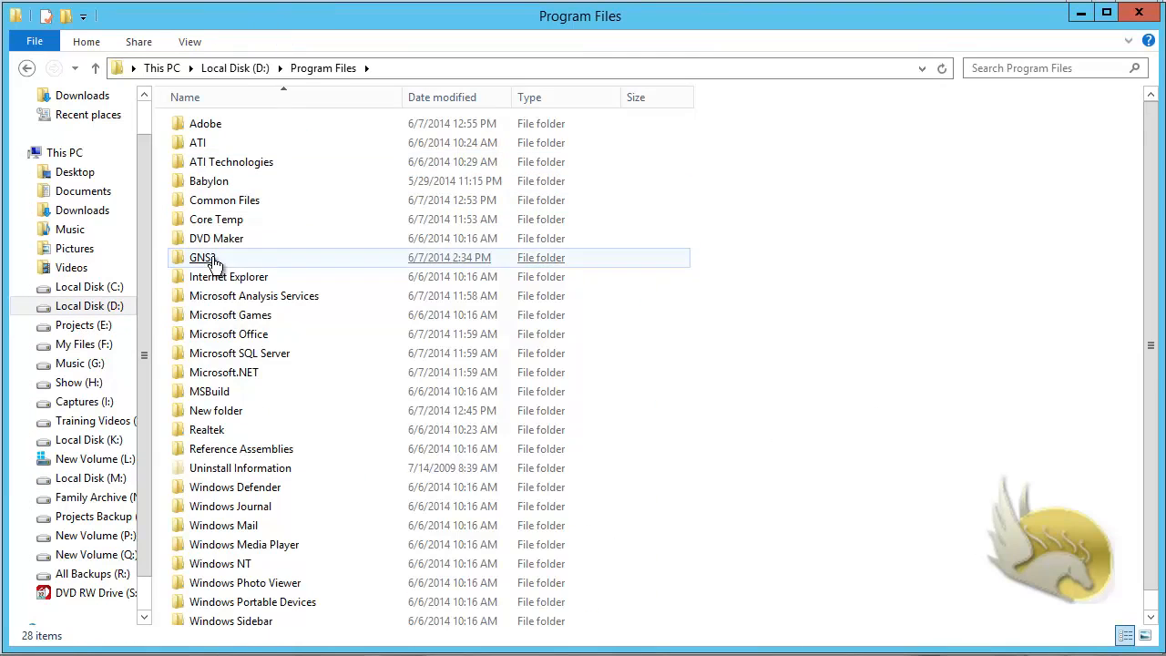
pyautogui.scroll(-6, 676, 392)
pyautogui.scroll(-20, 676, 392)
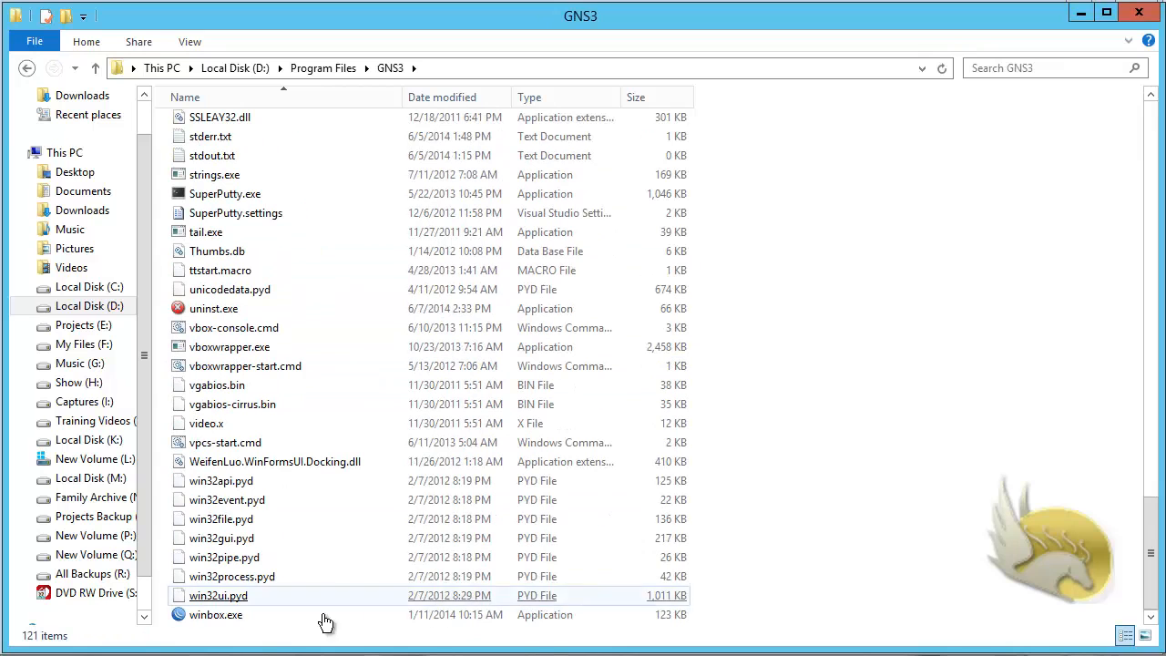
pyautogui.click(228, 619)
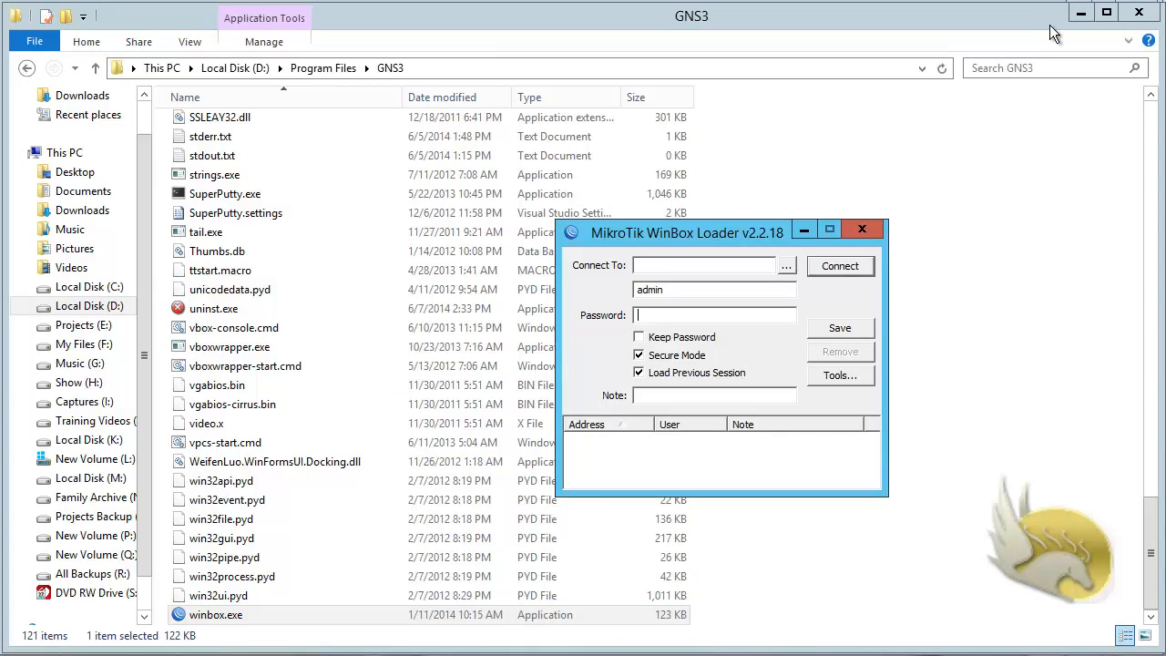
pyautogui.click(1078, 16)
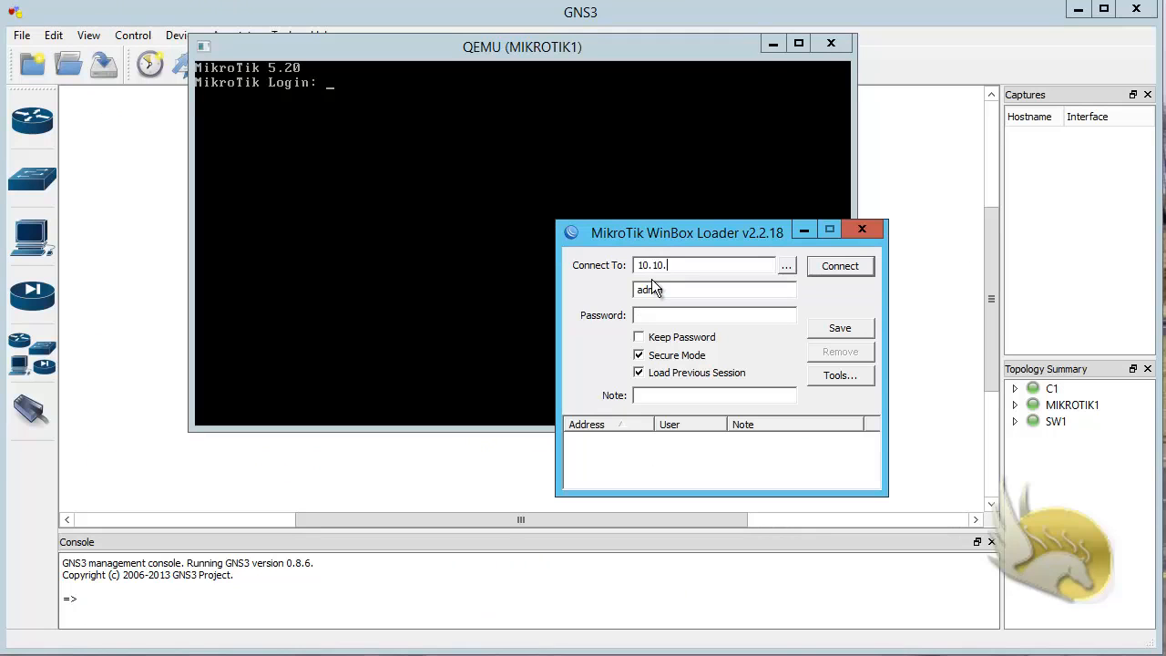
# Step: Enter 10.10.10.101 as the WinBox connection address, save the entry for the admin user and connect to the router
pyautogui.write('10.10.10.101')
pyautogui.click(789, 265)
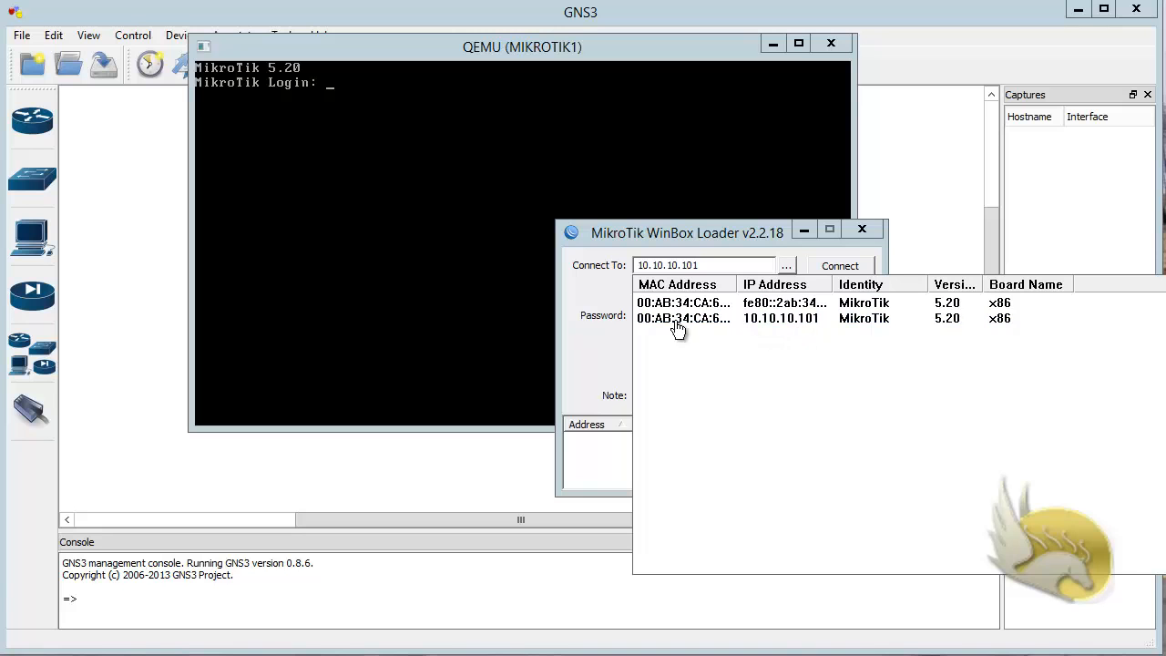
pyautogui.click(722, 274)
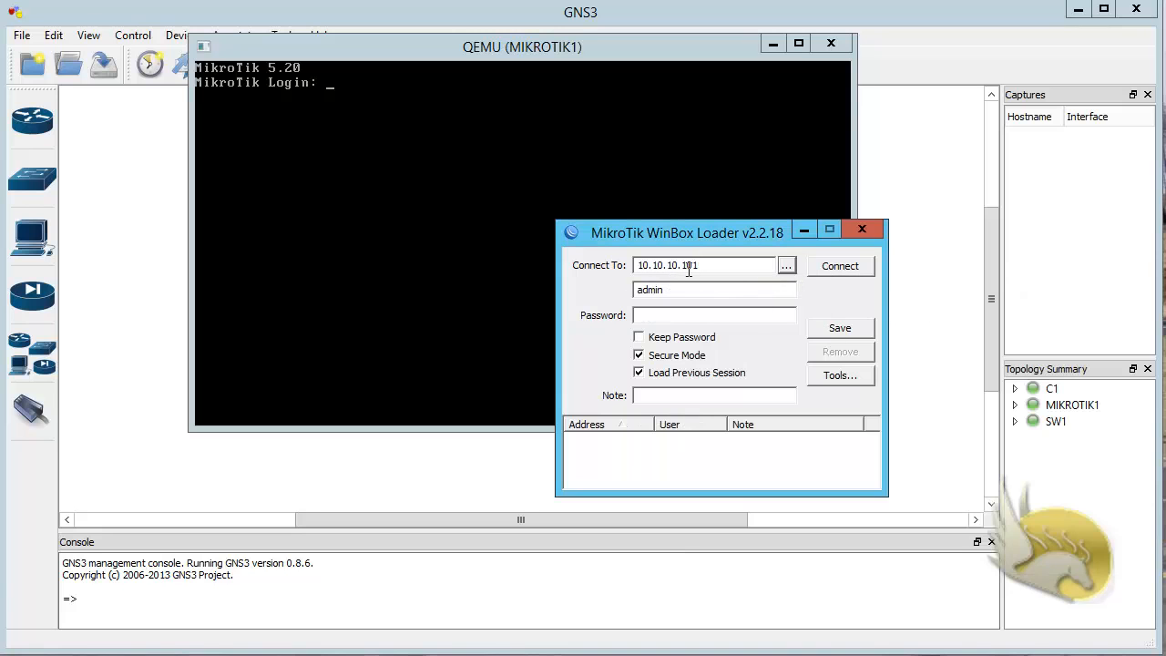
pyautogui.click(824, 328)
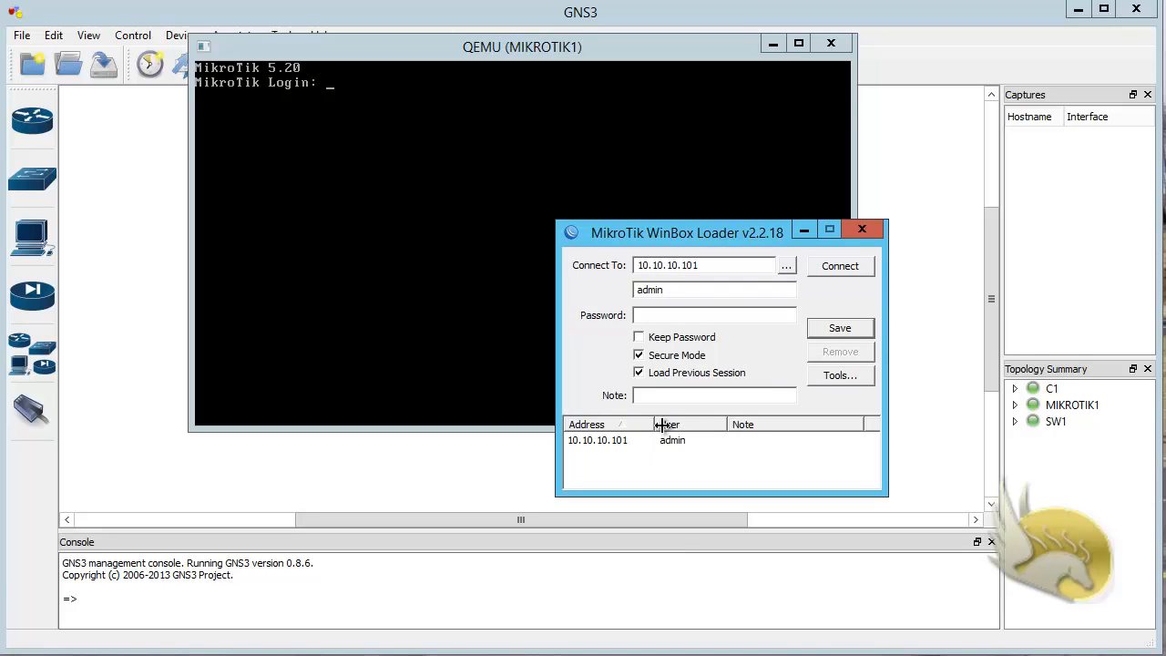
pyautogui.click(822, 270)
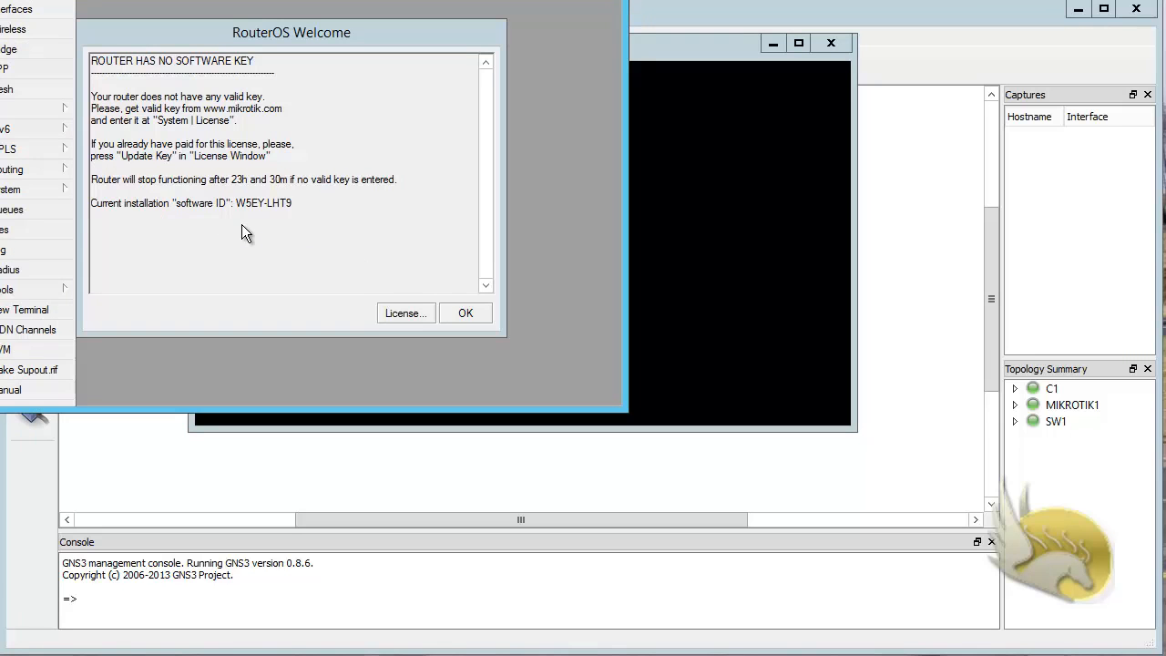
# Step: Open the router's license settings and import key.KEY from the M: drive's Program Files\GNS3\Key level6 folder
pyautogui.click(401, 316)
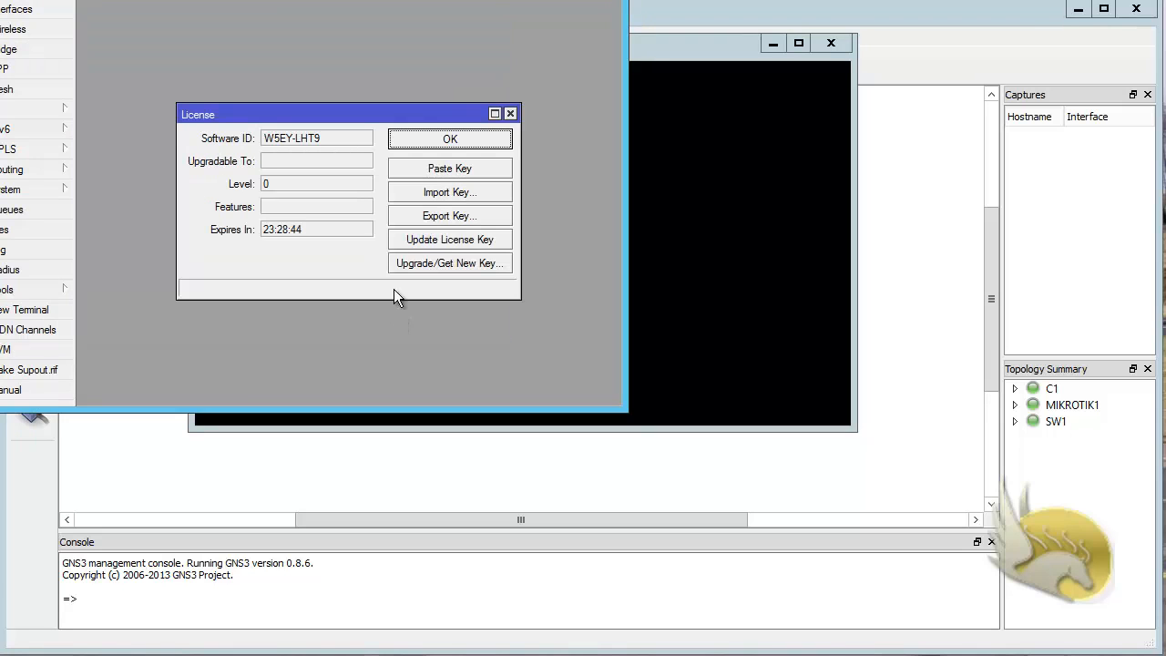
pyautogui.click(431, 192)
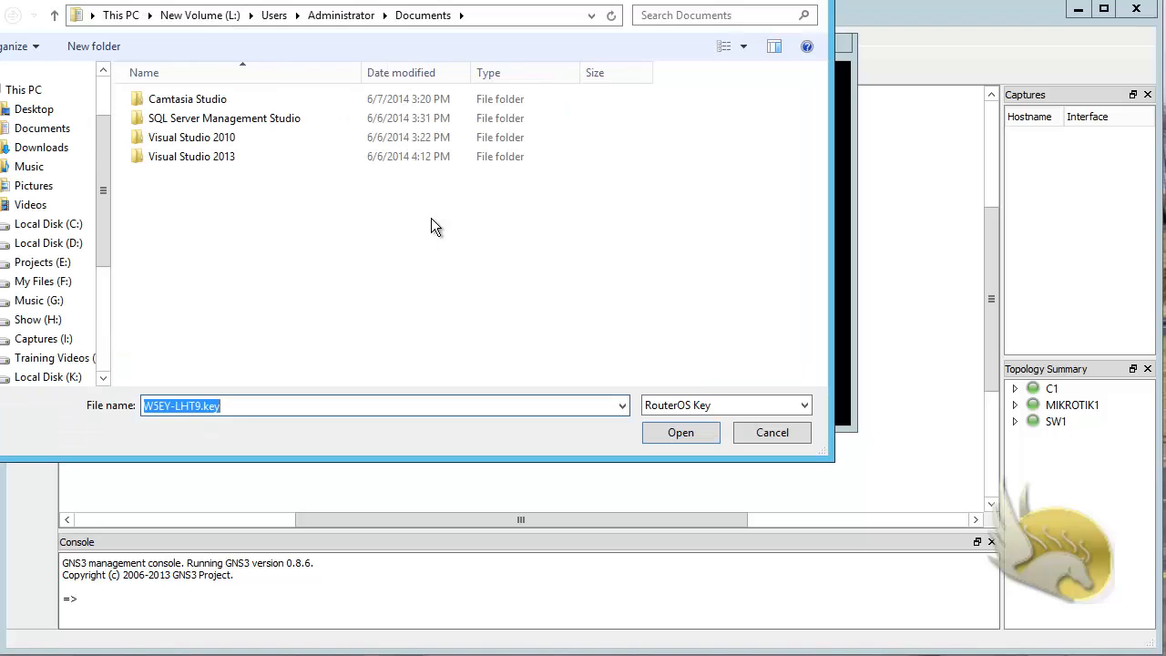
pyautogui.scroll(-1, 103, 381)
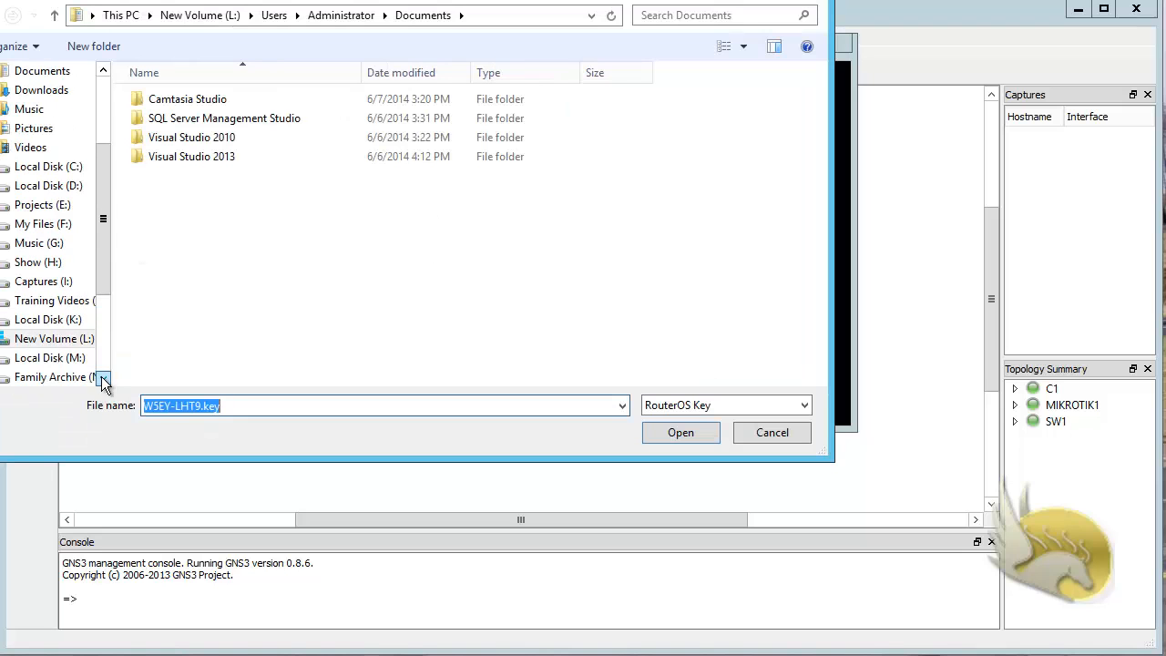
pyautogui.click(54, 359)
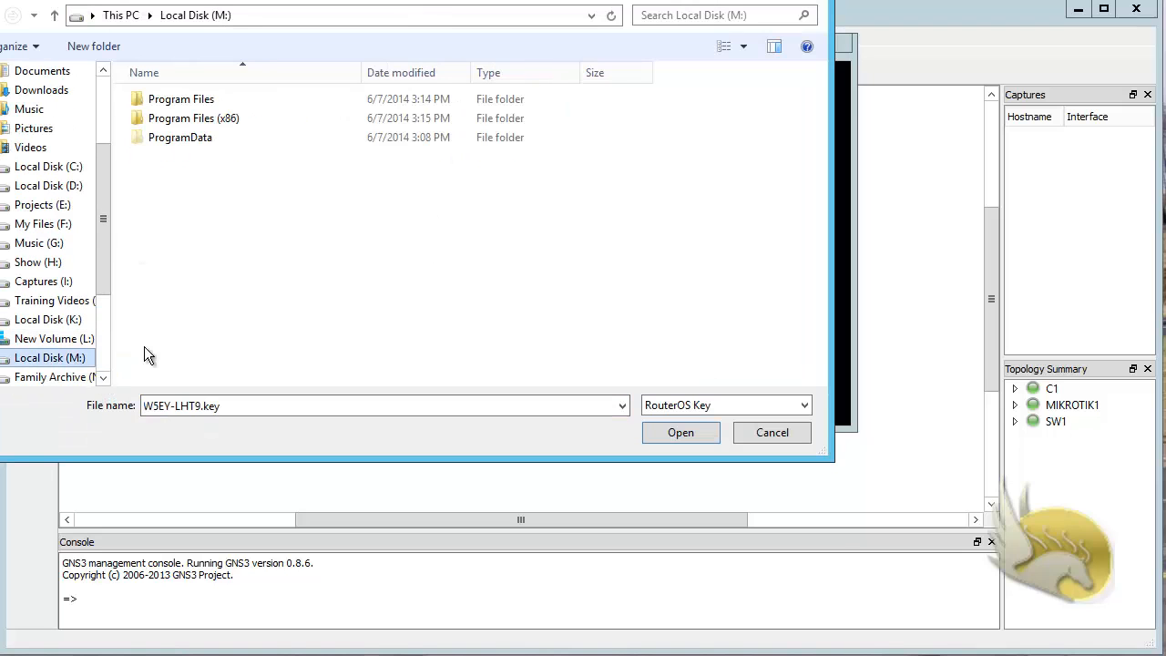
pyautogui.doubleClick(181, 99)
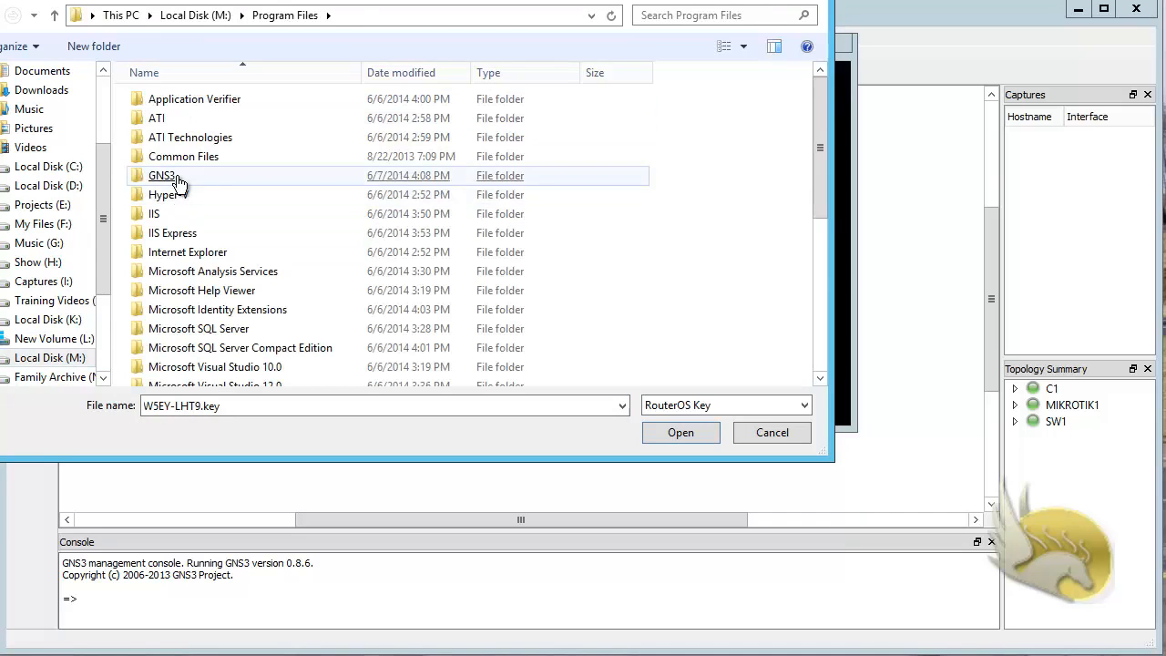
pyautogui.doubleClick(173, 176)
pyautogui.doubleClick(204, 144)
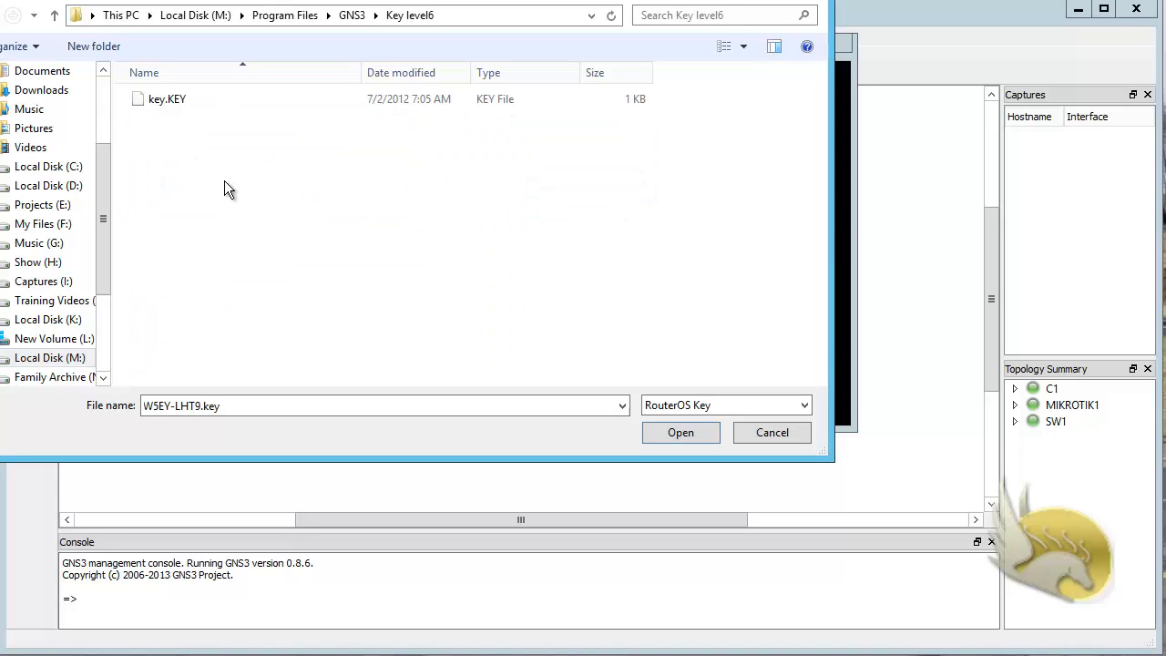
pyautogui.doubleClick(173, 103)
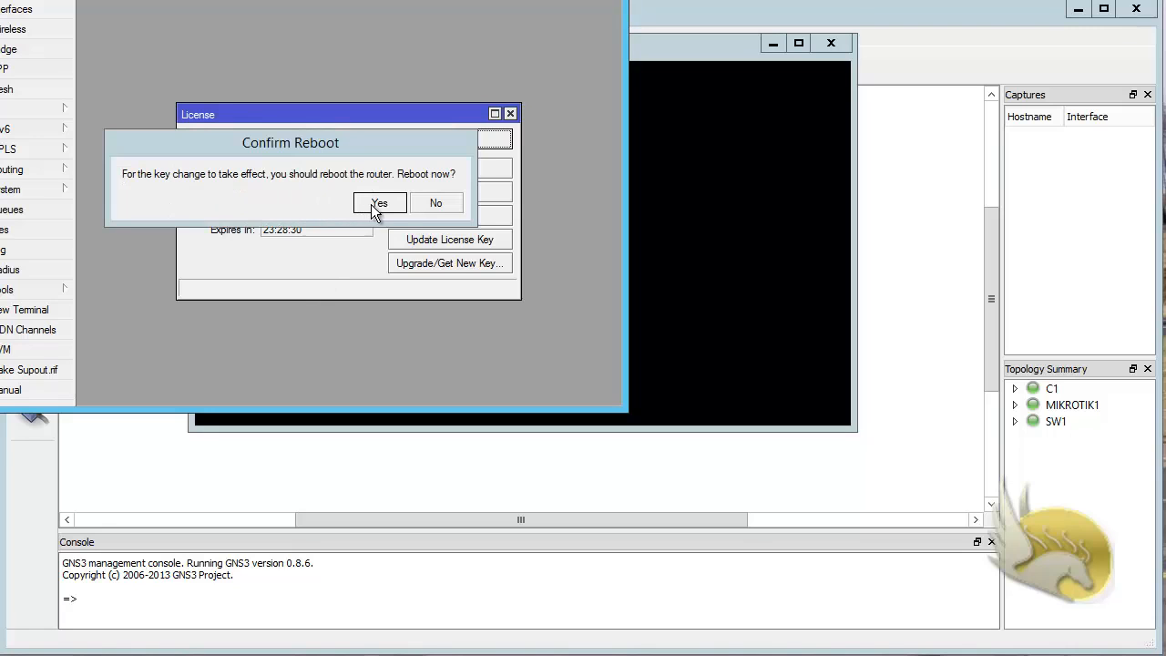
# Step: Reboot the router to apply the imported license key, closing the license window and dismissing the disconnection message
pyautogui.click(394, 206)
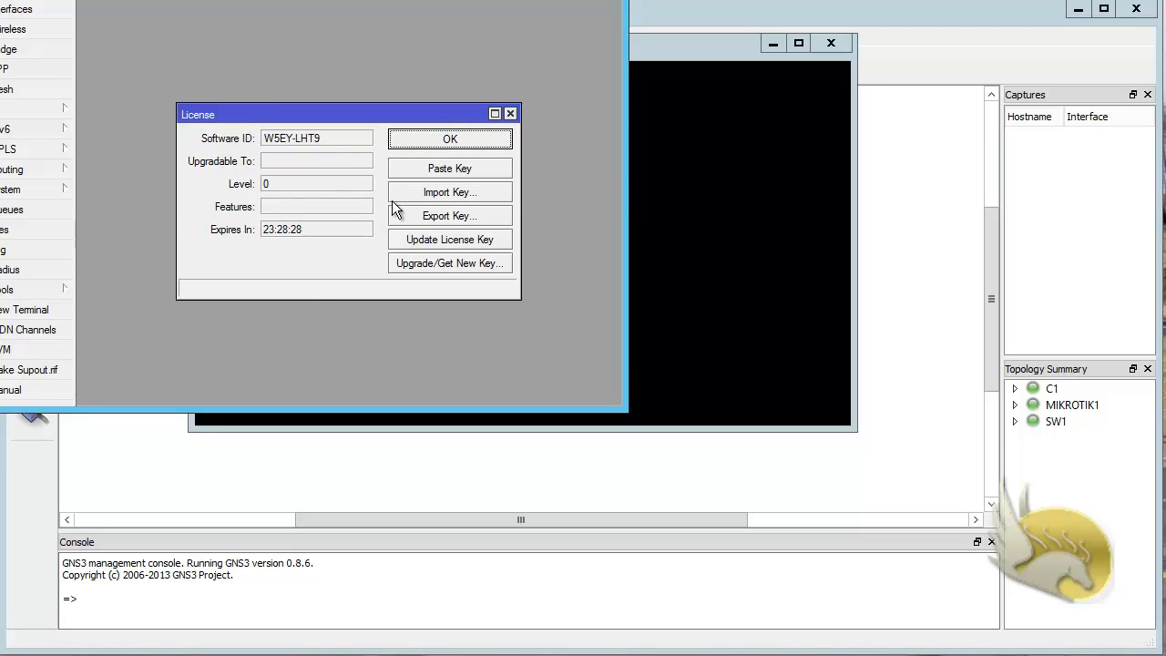
pyautogui.click(407, 146)
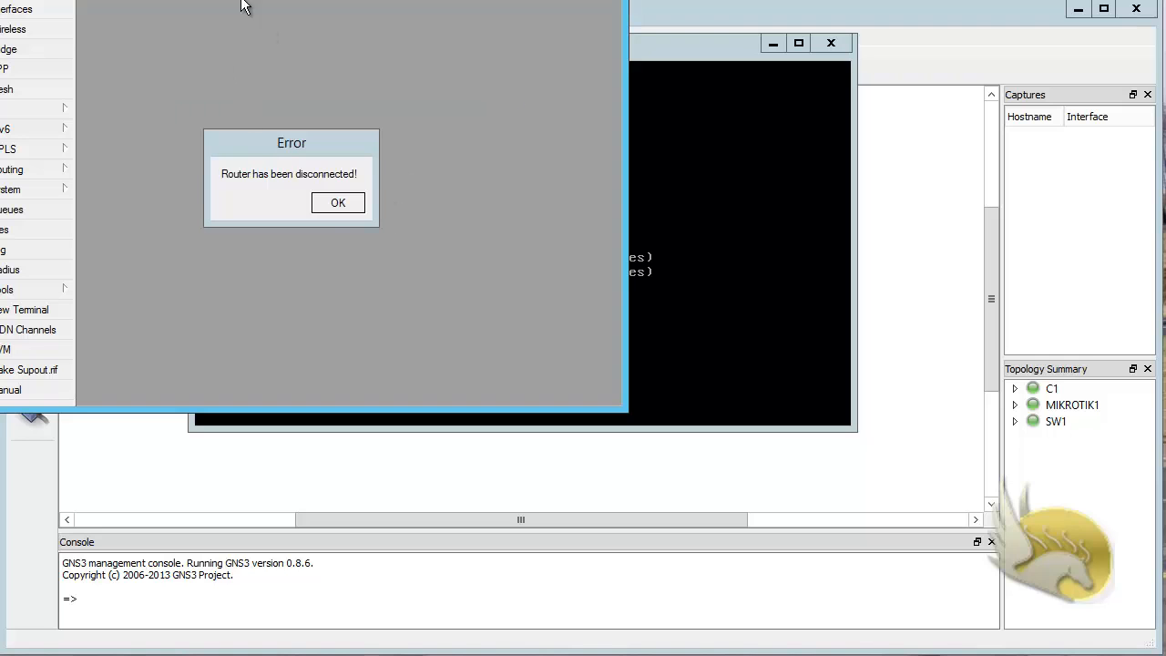
pyautogui.click(343, 209)
pyautogui.click(343, 209)
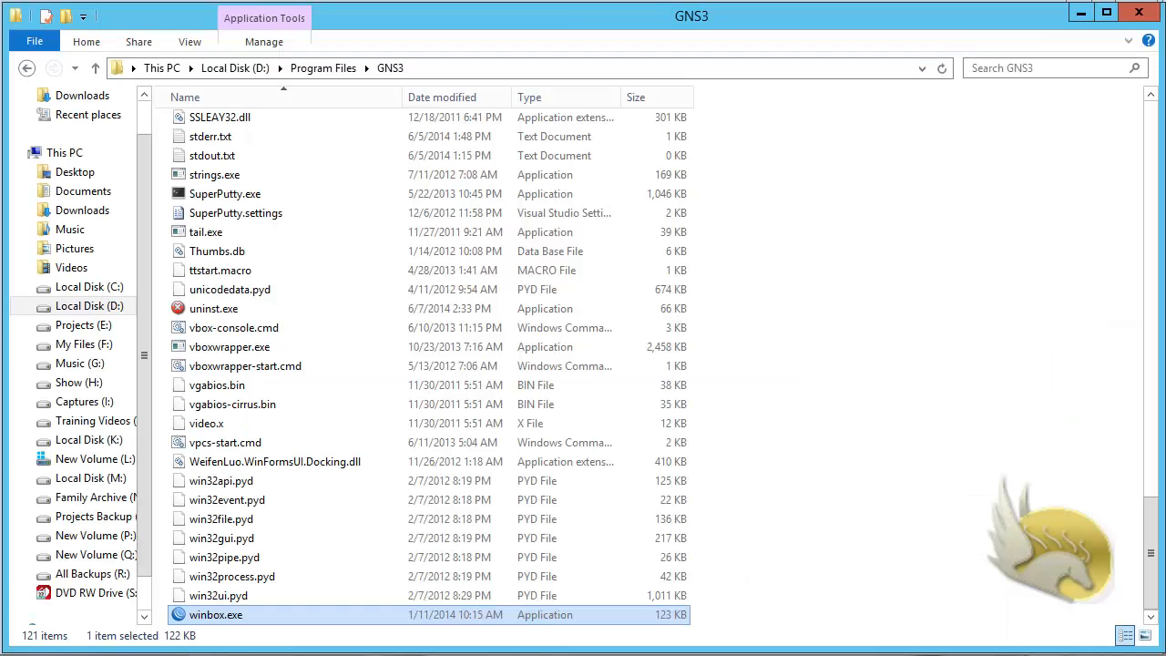
# Step: Relaunch winbox.exe from the GNS3 folder, minimize the folder window and reconnect to 10.10.10.101 as admin
pyautogui.doubleClick(204, 615)
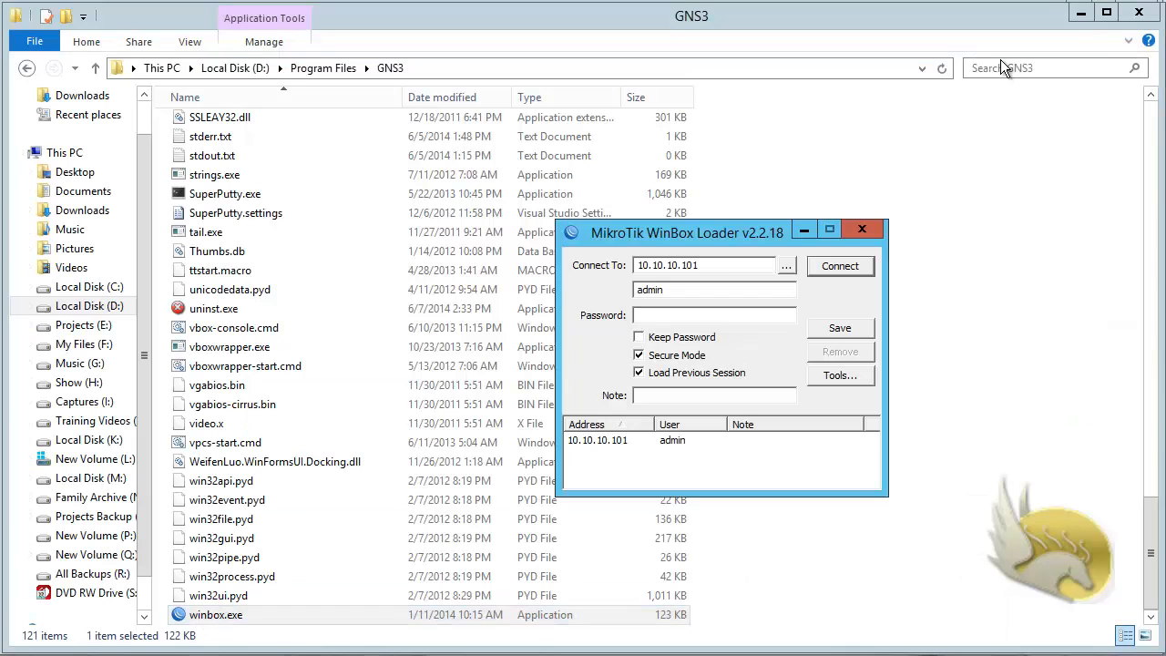
pyautogui.click(1081, 13)
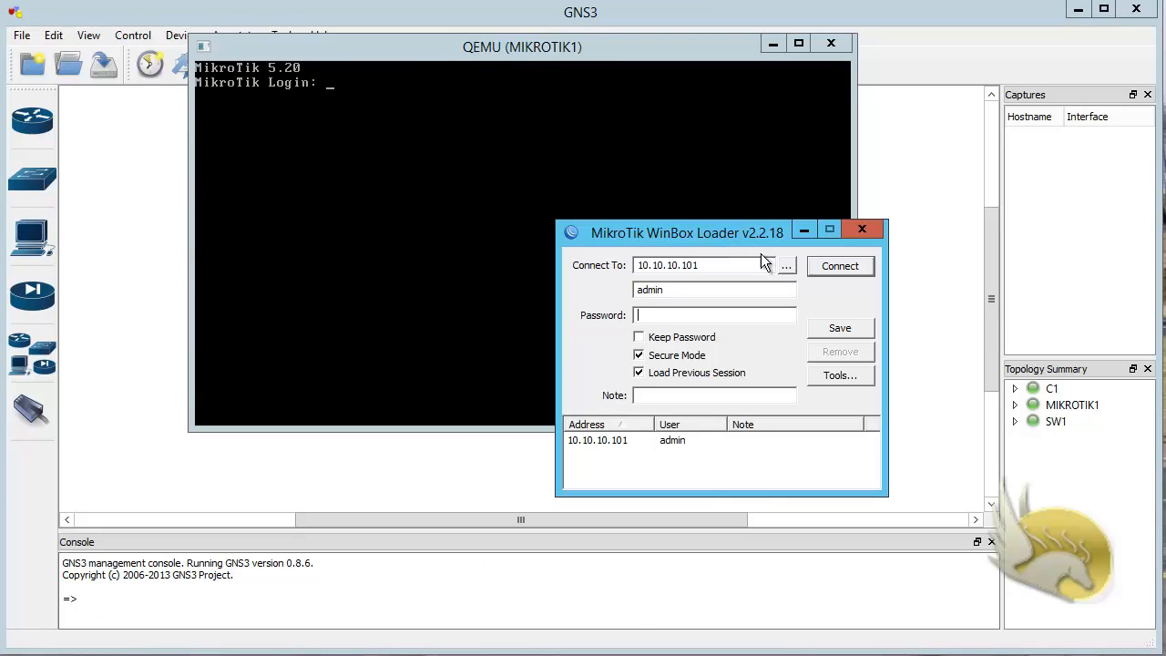
pyautogui.click(829, 267)
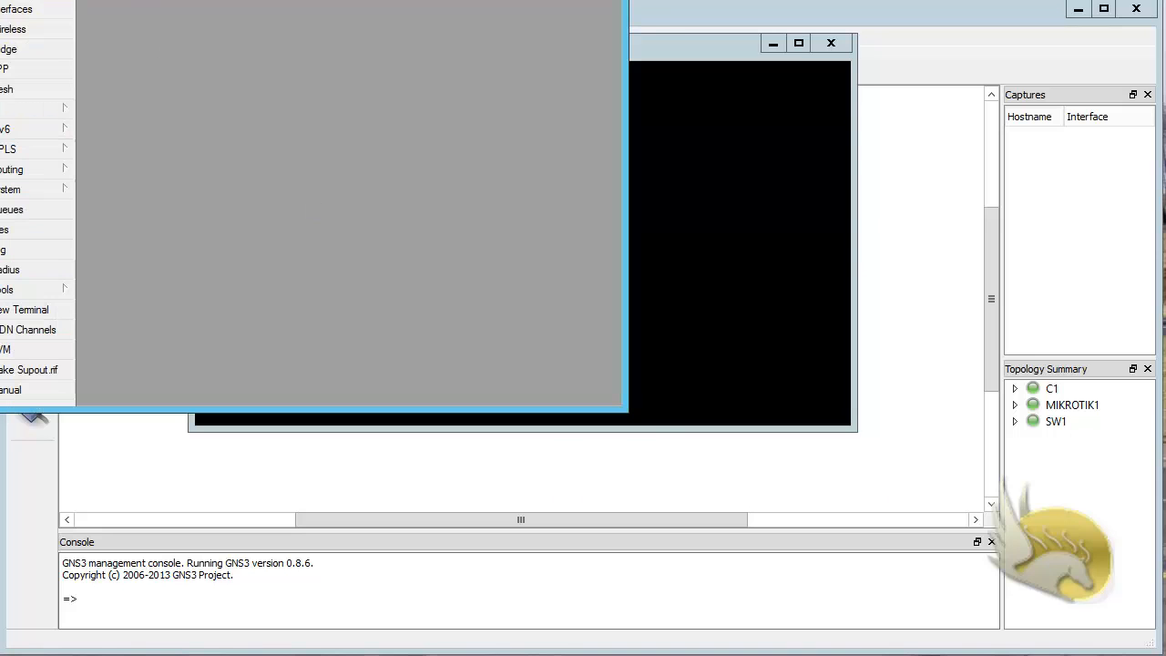
# Step: Reposition the router's WinBox window and enlarge it to fill nearly the whole screen
pyautogui.moveTo(83, 0); pyautogui.dragTo(127, 8)
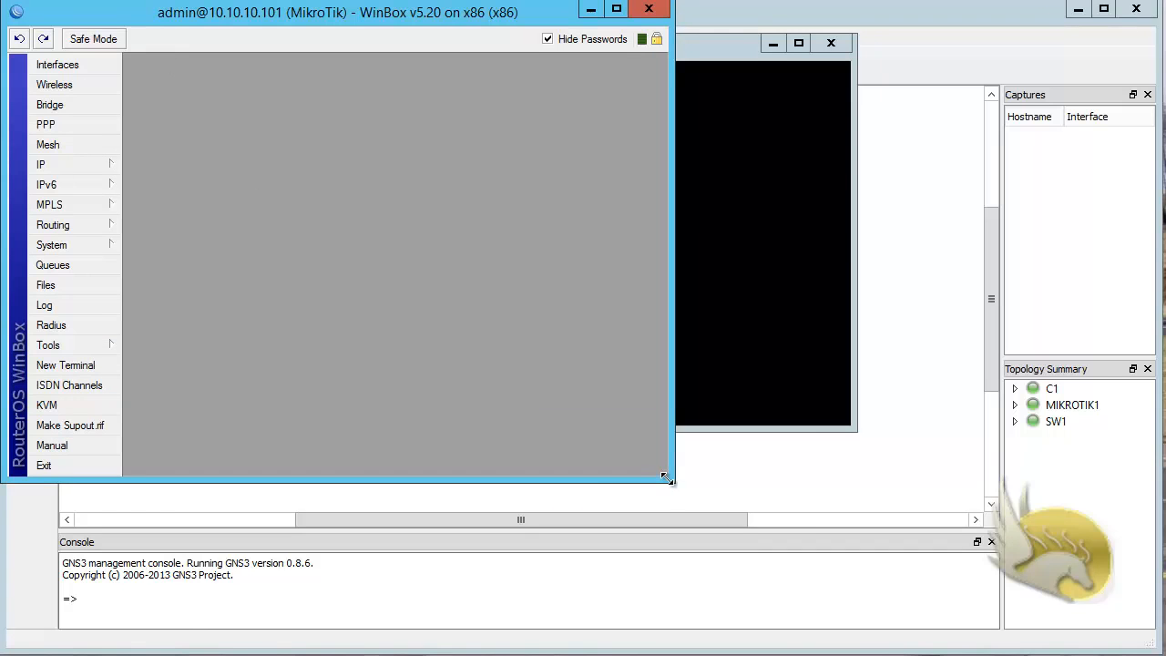
pyautogui.moveTo(666, 478); pyautogui.dragTo(1144, 650)
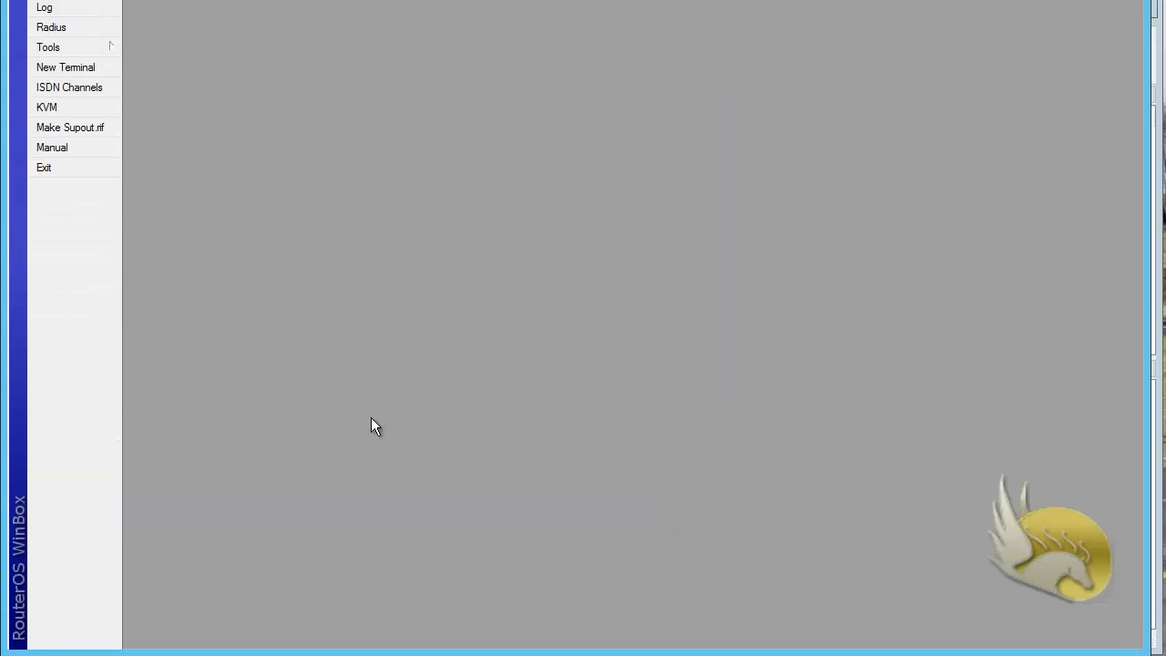
pyautogui.moveTo(307, 2); pyautogui.dragTo(307, 31)
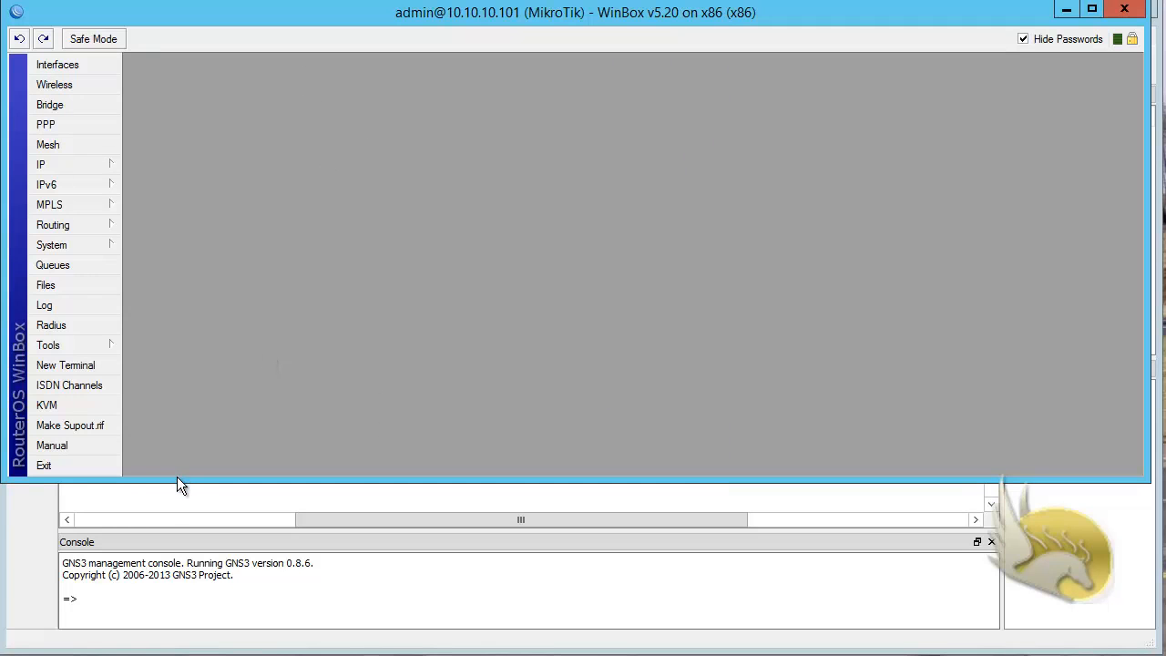
pyautogui.moveTo(177, 478); pyautogui.dragTo(174, 647)
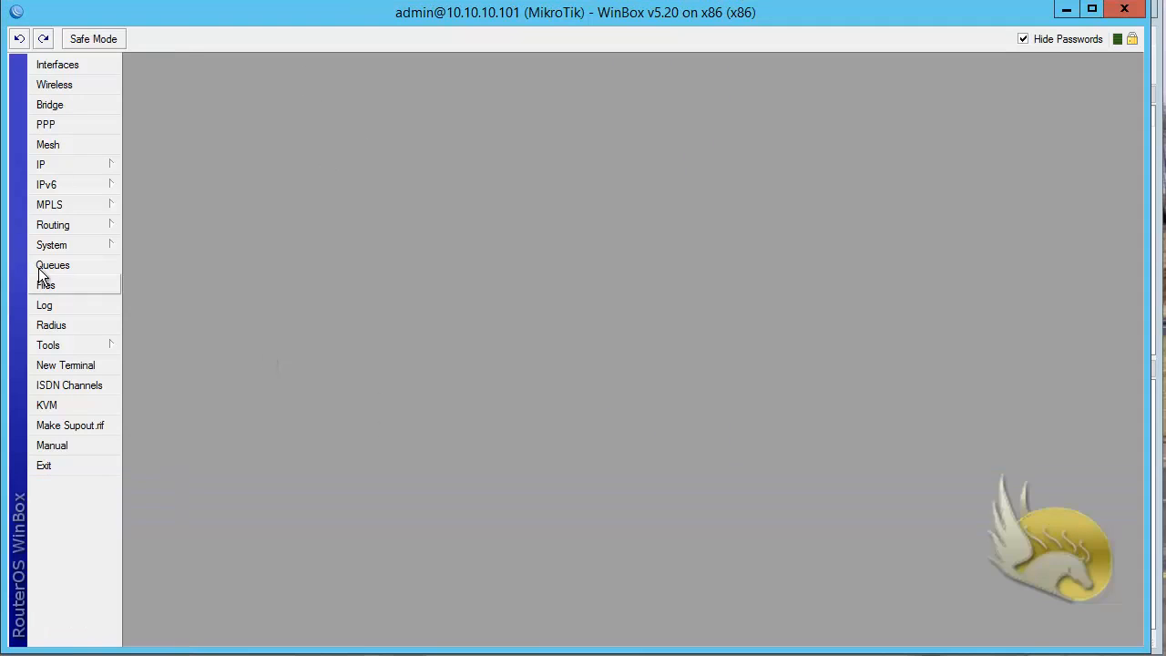
# Step: Open the router's IP address list and maximize it within the WinBox workspace
pyautogui.click(57, 163)
pyautogui.click(169, 208)
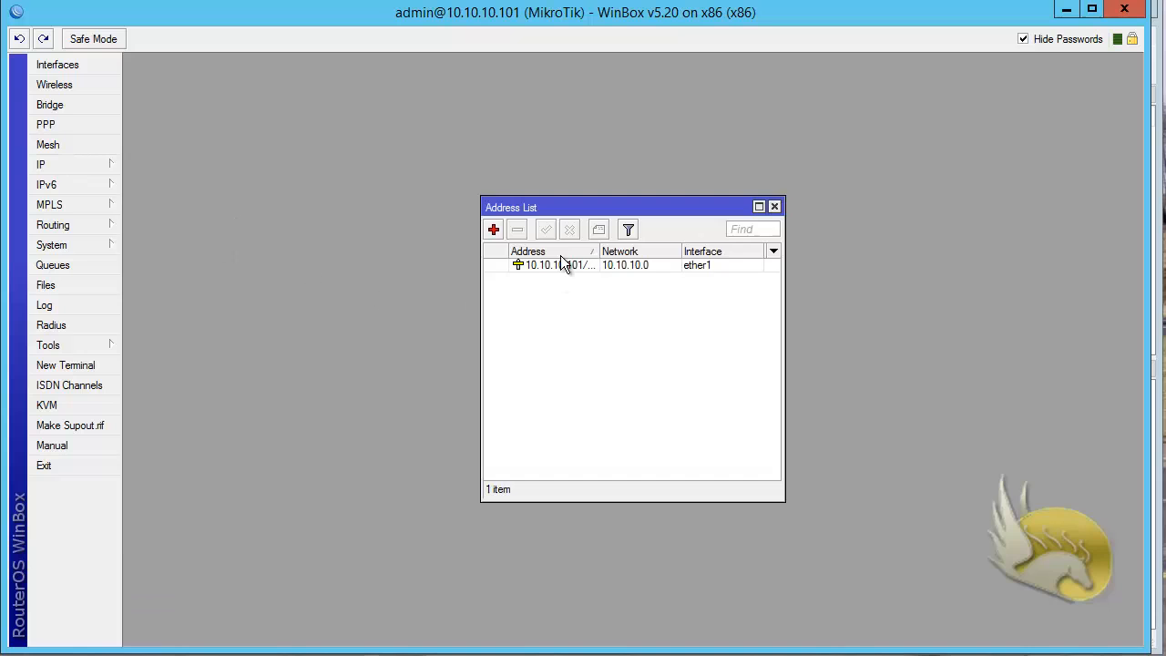
pyautogui.doubleClick(583, 208)
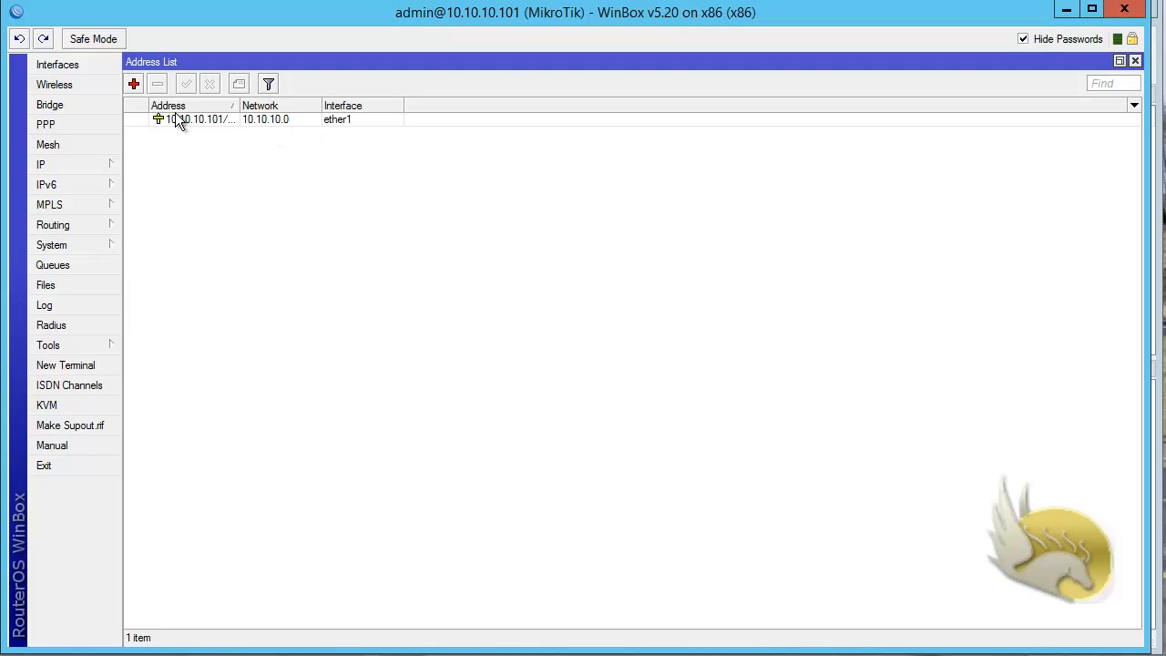
# Step: Start a new IP address entry, view the interfaces available for it and cancel the entry
pyautogui.click(134, 83)
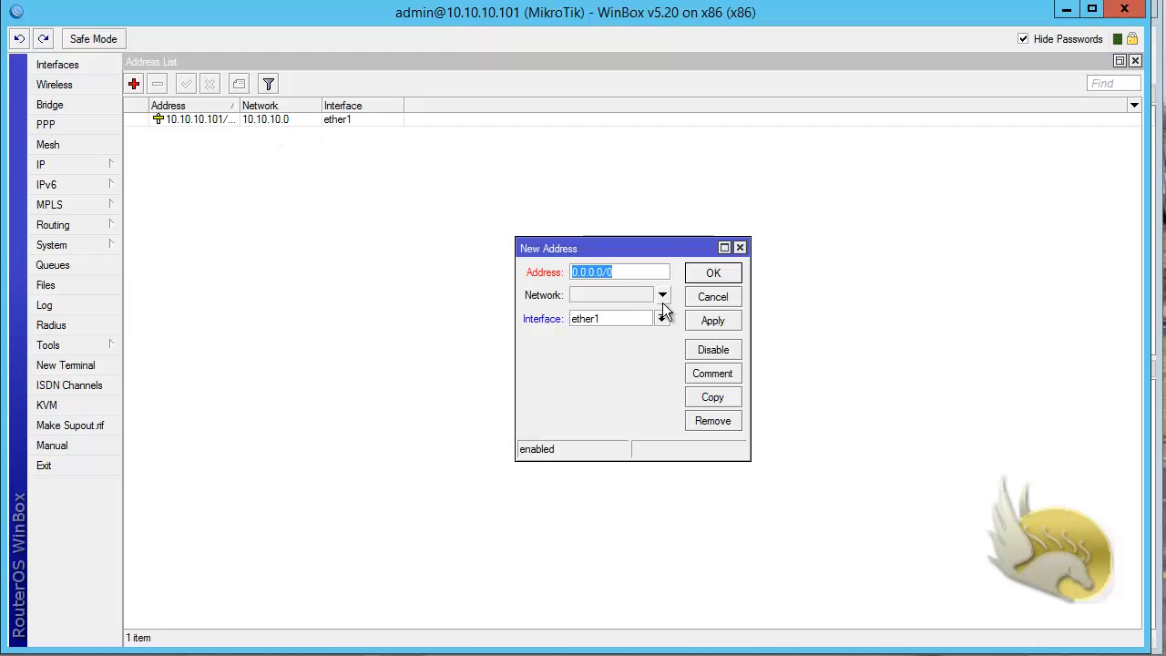
pyautogui.click(663, 318)
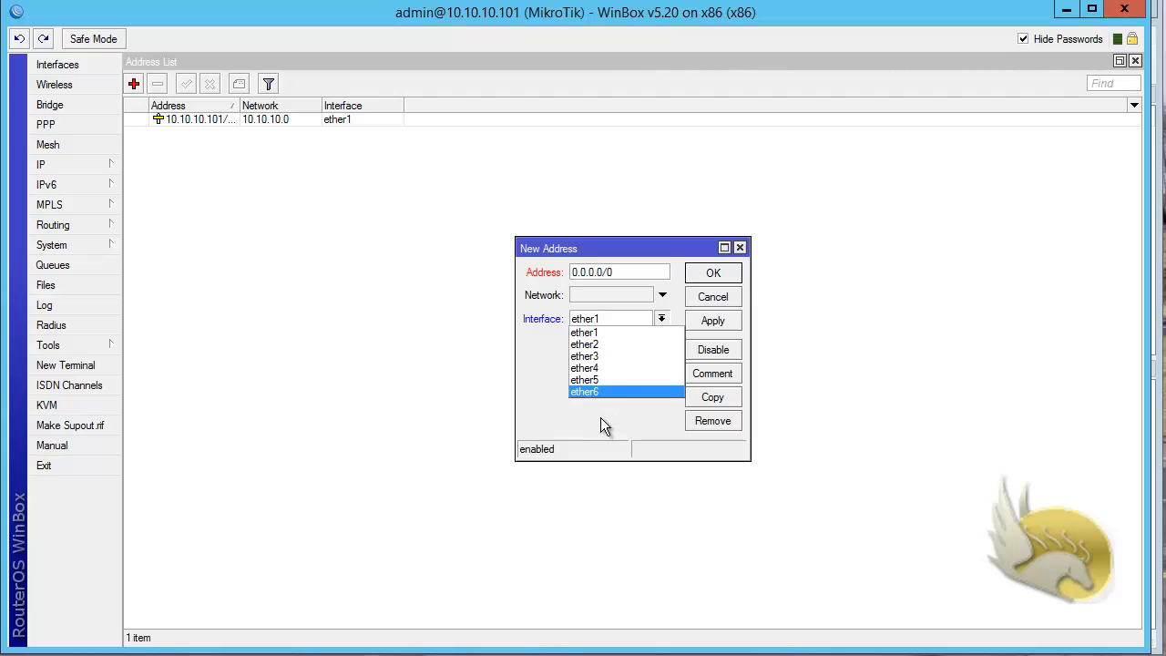
pyautogui.click(712, 301)
pyautogui.click(709, 301)
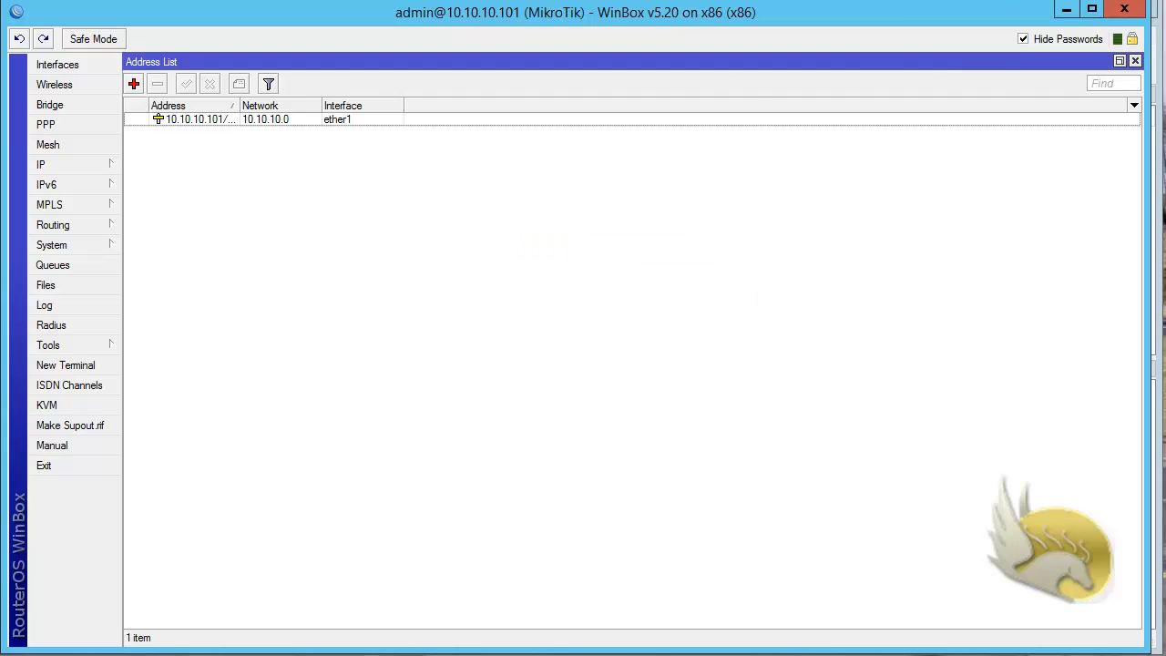